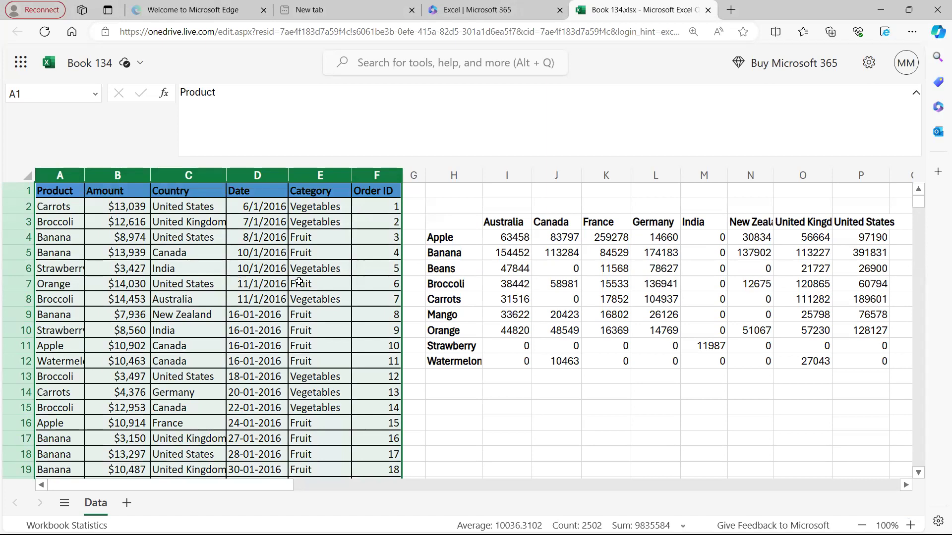
- Examine the HSTACK formula in cell H3 that generates the product-by-country summary table
left_click(463, 220)
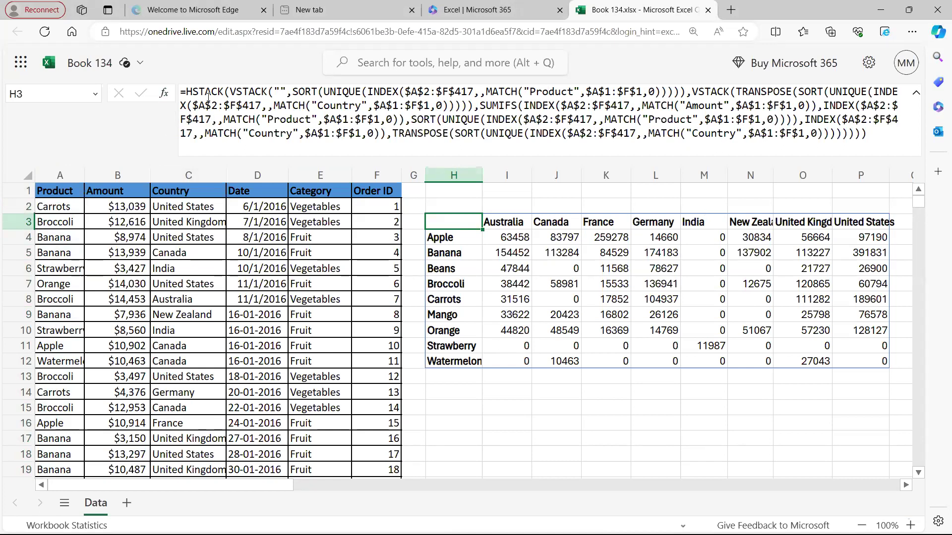
mouse_move(193, 94)
left_click(477, 401)
left_click(454, 222)
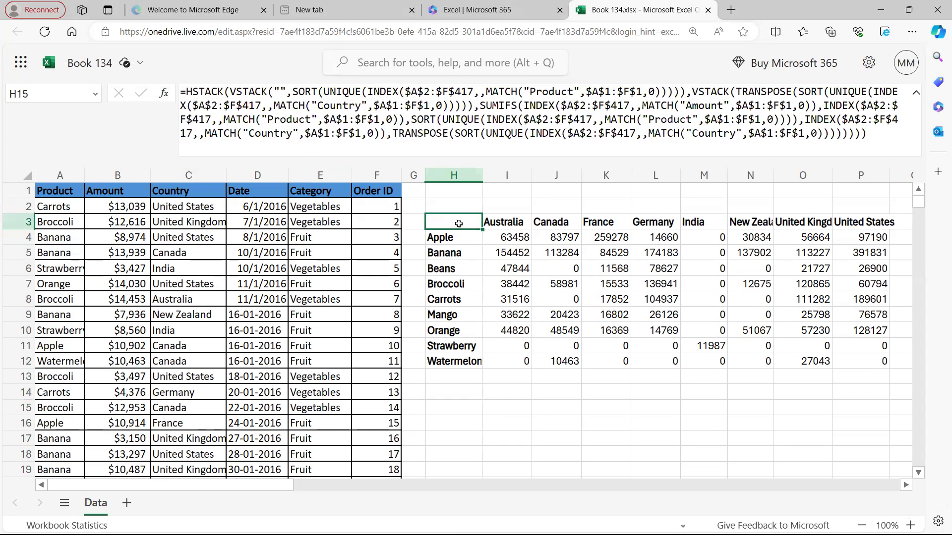
left_click_drag(186, 89, 886, 139)
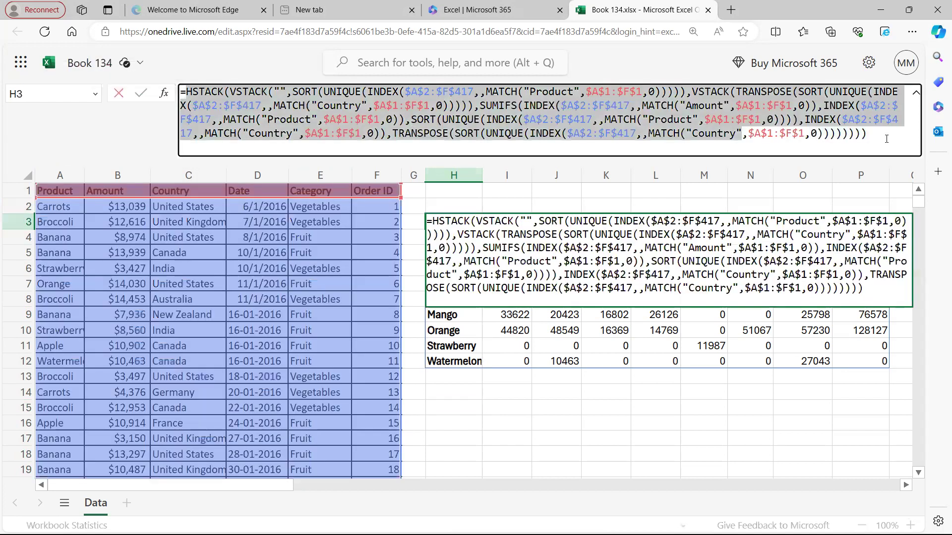
key("Return")
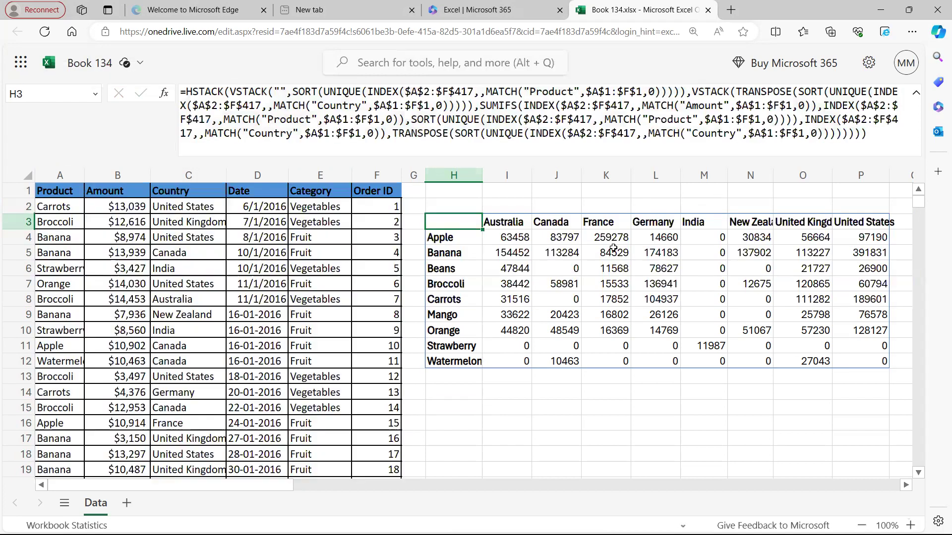
left_click(452, 403)
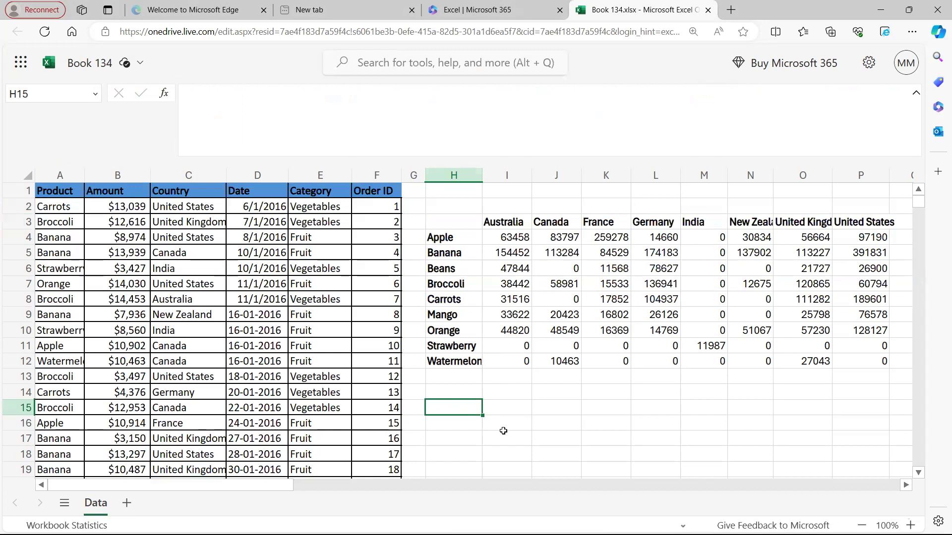
type("=")
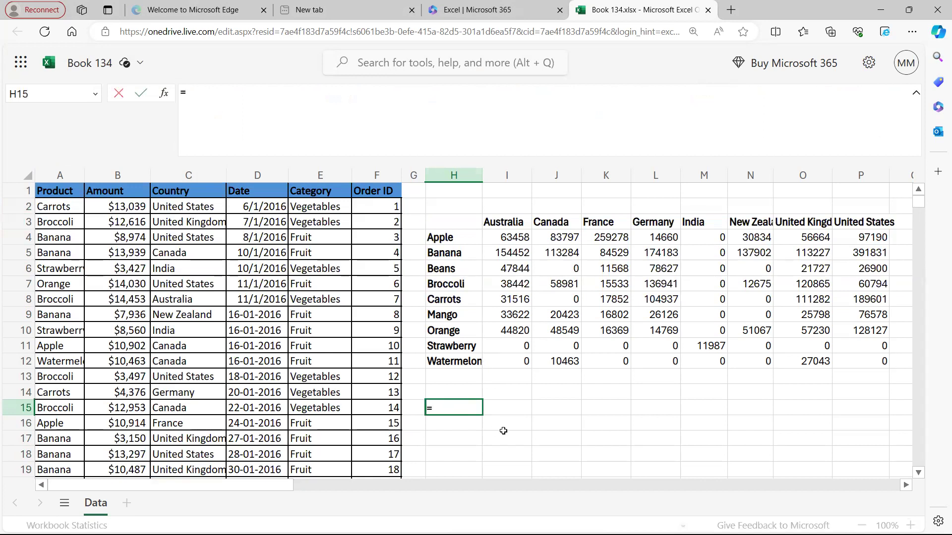
key("Escape")
- Copy the full formula text from H3 and enter it in H15 to generate a second product-by-country summary table
left_click(460, 222)
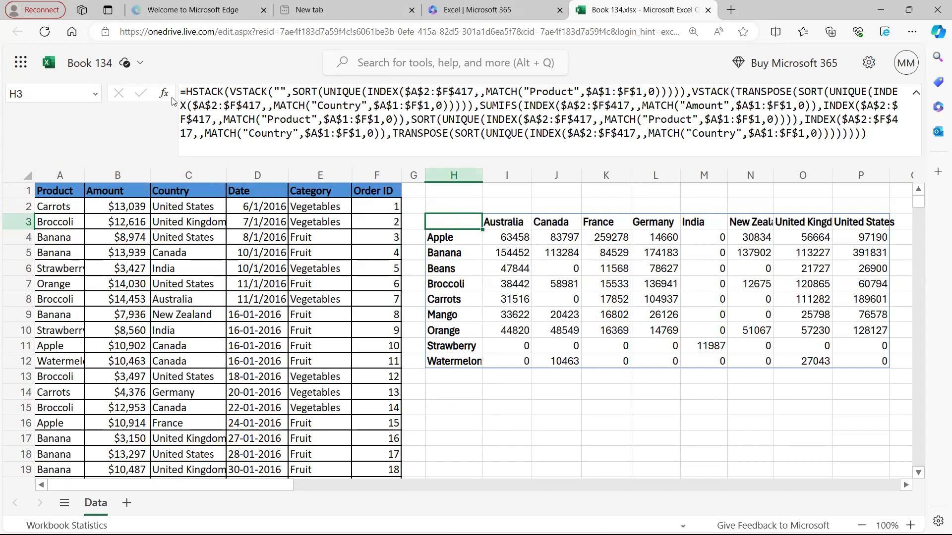
left_click_drag(182, 92, 720, 291)
key("ctrl+c")
left_click(458, 408)
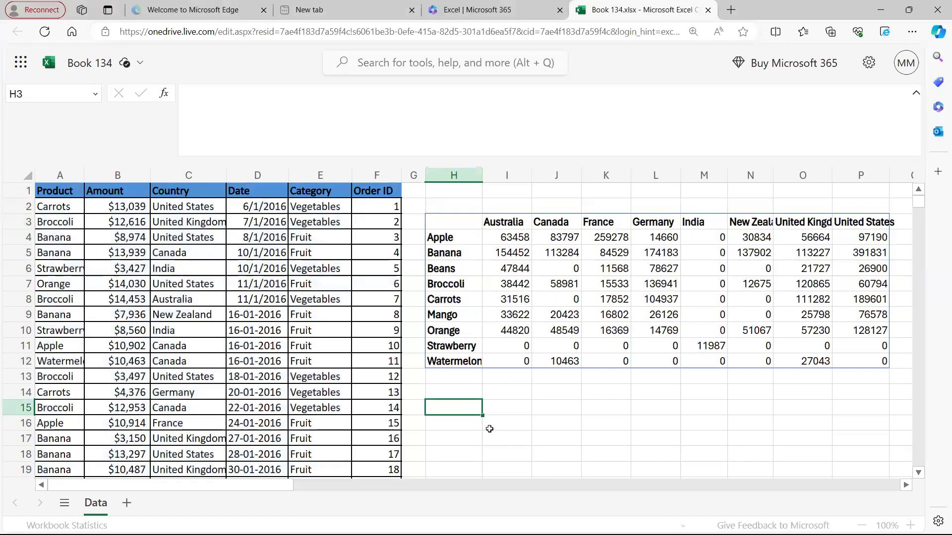
key("ctrl+v")
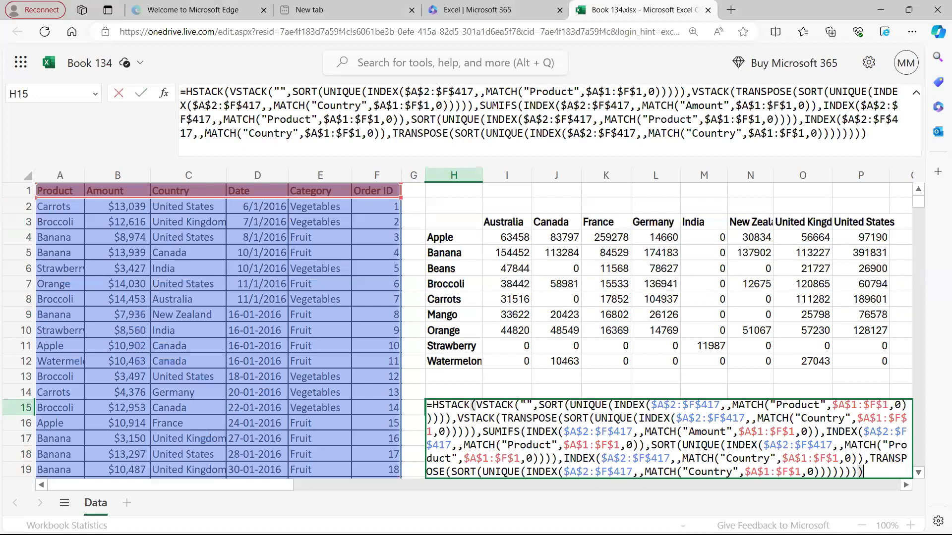
key("Return")
scroll(549, 381, "down", 3)
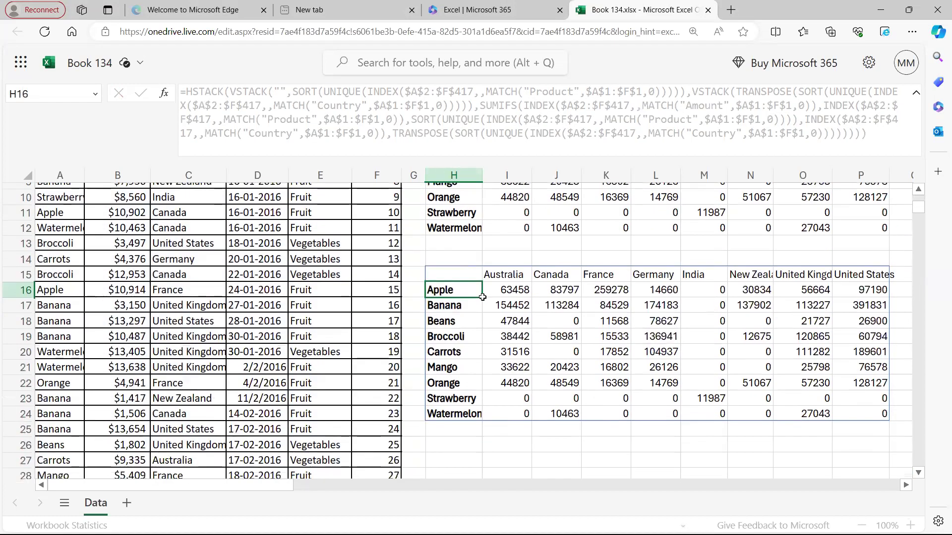
- Examine both summary tables, the formula, the source data, and the country and product headings of the first table
left_click_drag(455, 274, 862, 415)
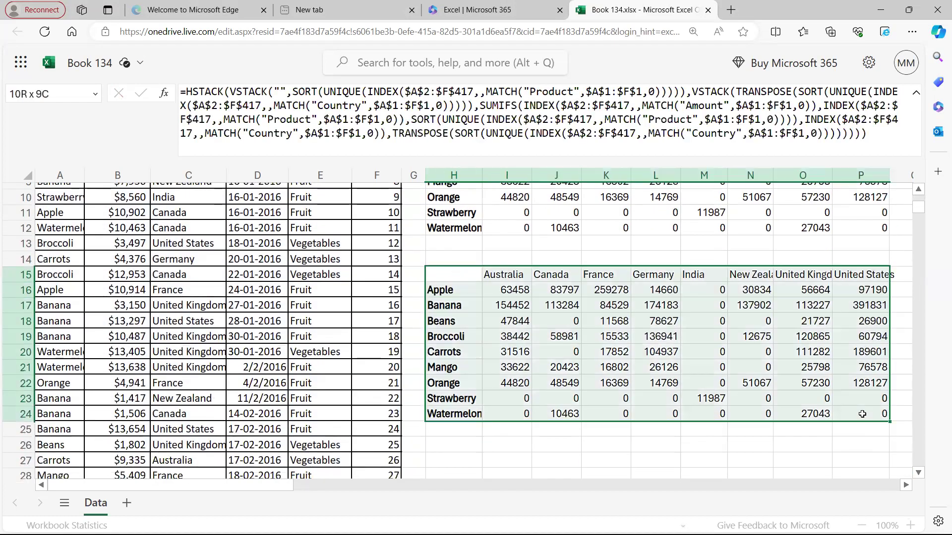
scroll(623, 330, "up", 3)
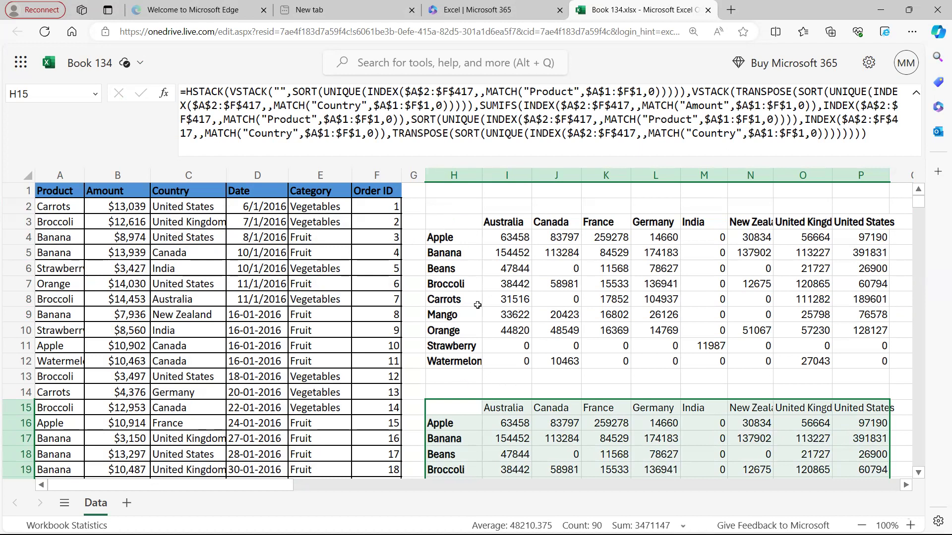
left_click_drag(186, 91, 902, 157)
key("Return")
left_click_drag(456, 224, 849, 367)
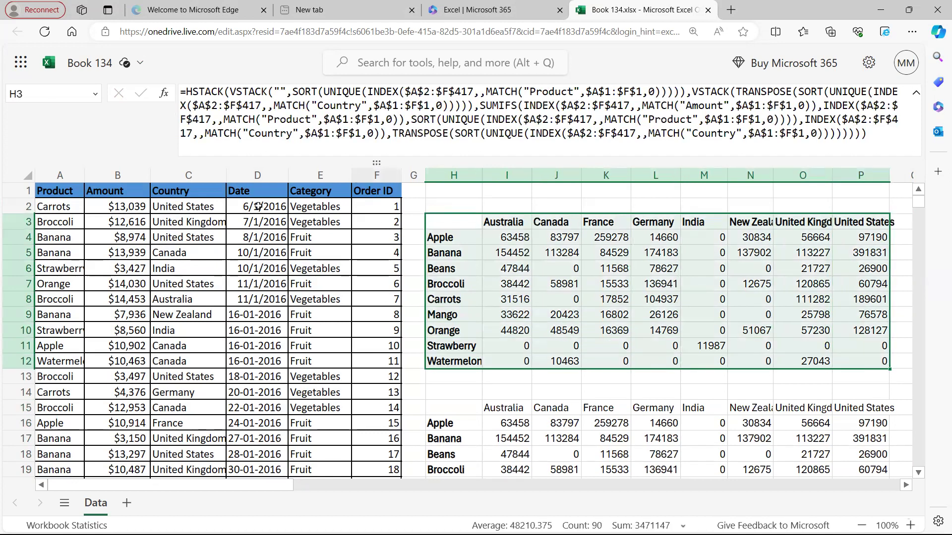
left_click_drag(67, 209, 376, 377)
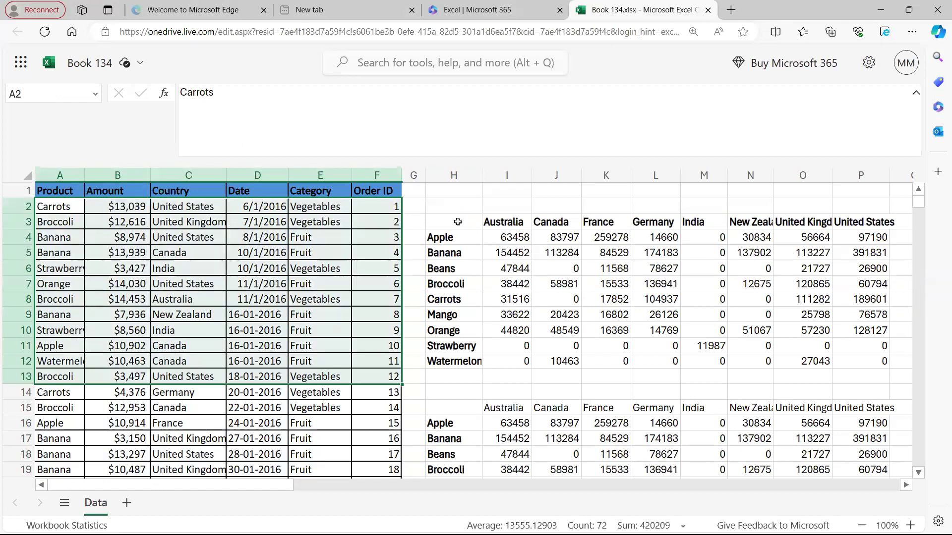
left_click_drag(458, 222, 865, 358)
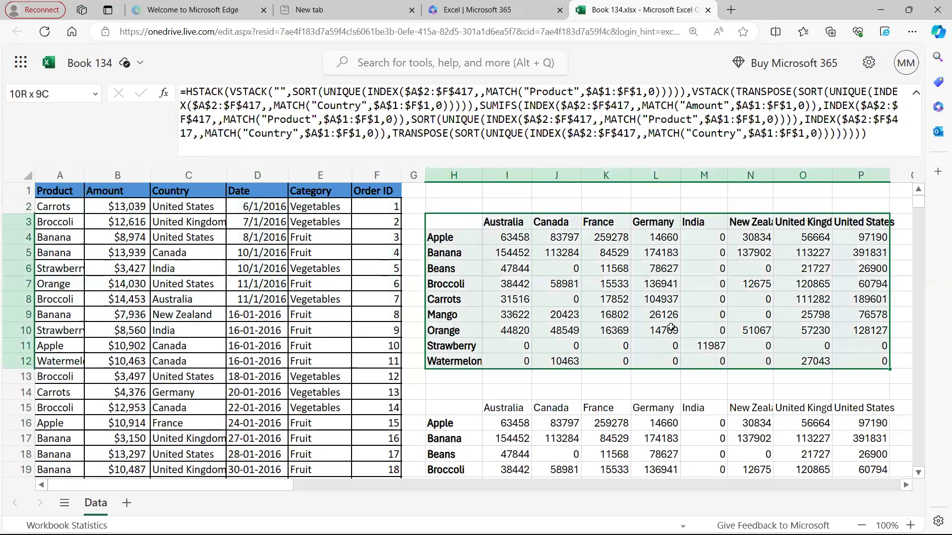
left_click(661, 320)
left_click_drag(517, 224, 861, 221)
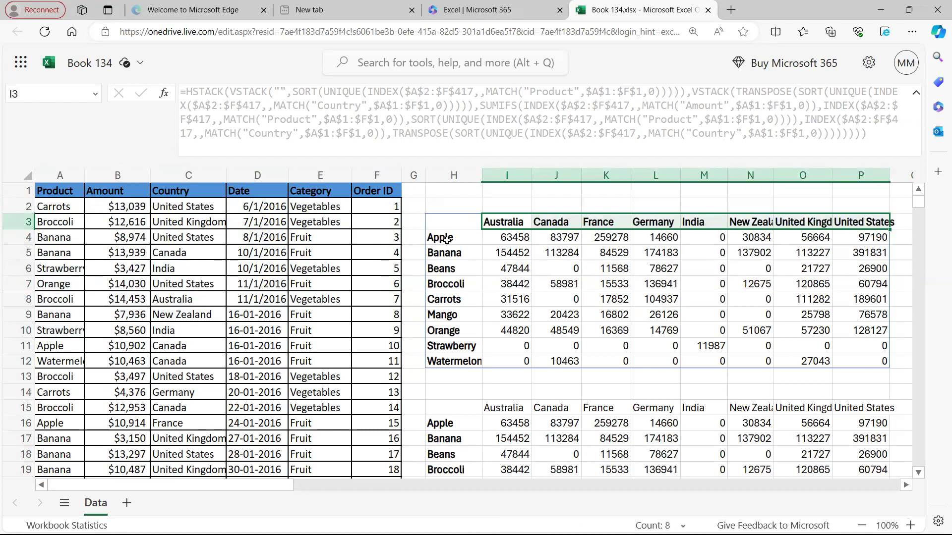
left_click_drag(450, 237, 446, 361)
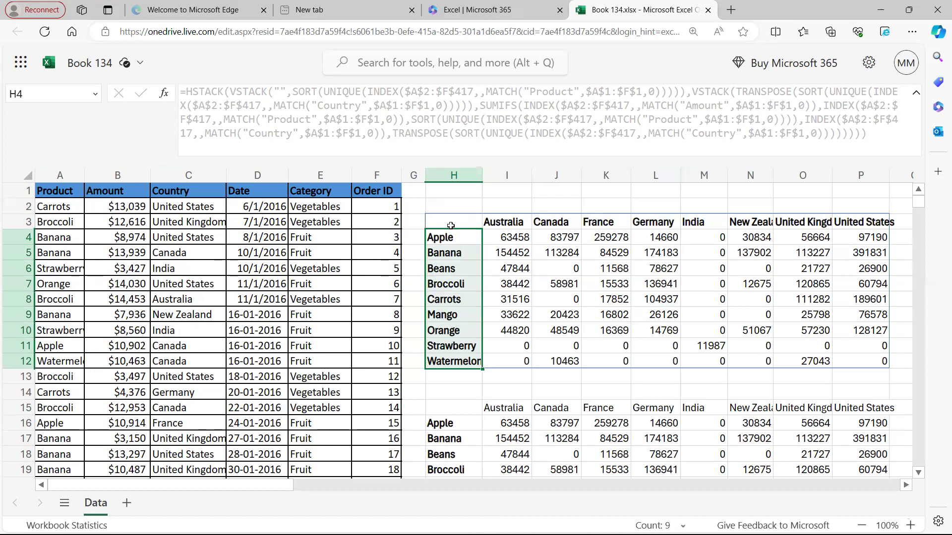
- Copy columns A to F of the Data sheet into a new worksheet, starting at A1
left_click(452, 204)
left_click_drag(376, 173, 60, 176)
key("ctrl+c")
left_click(127, 502)
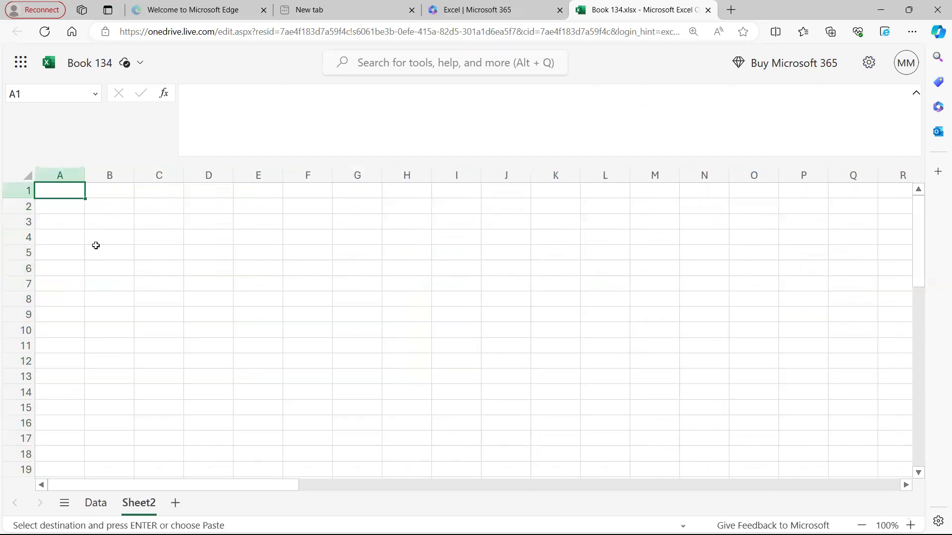
key("ctrl+v")
left_click(203, 310)
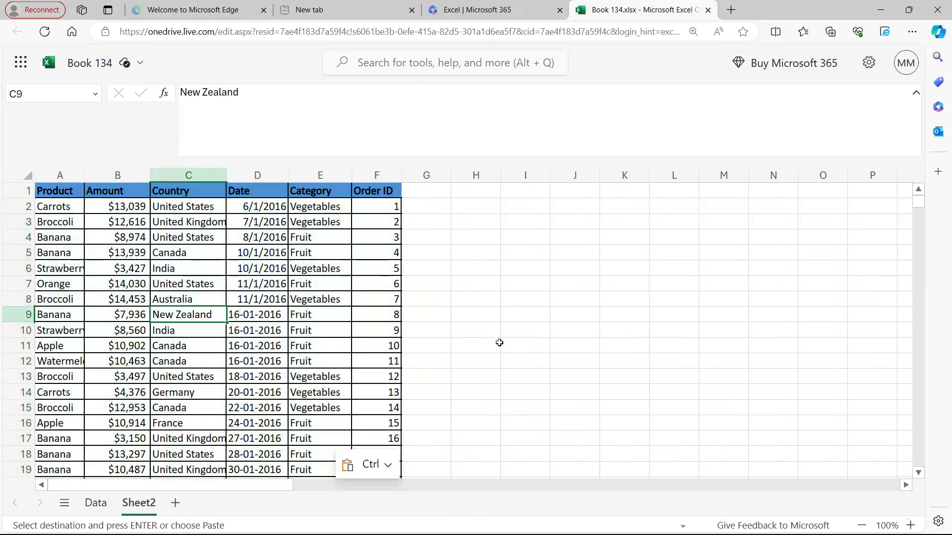
- Compare the source data on Sheet2 with the country and product headings of the summary table on the Data sheet
left_click_drag(59, 175, 377, 189)
left_click(452, 263)
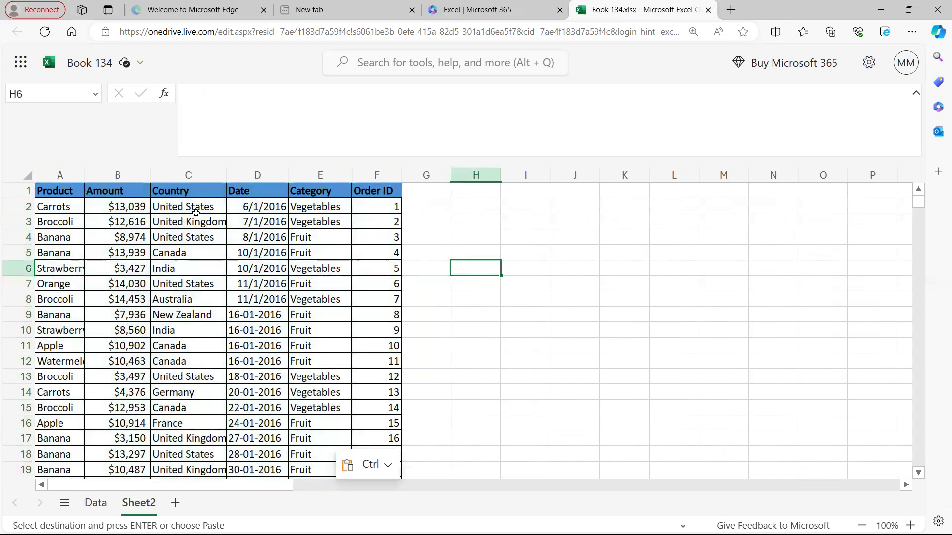
left_click(172, 171)
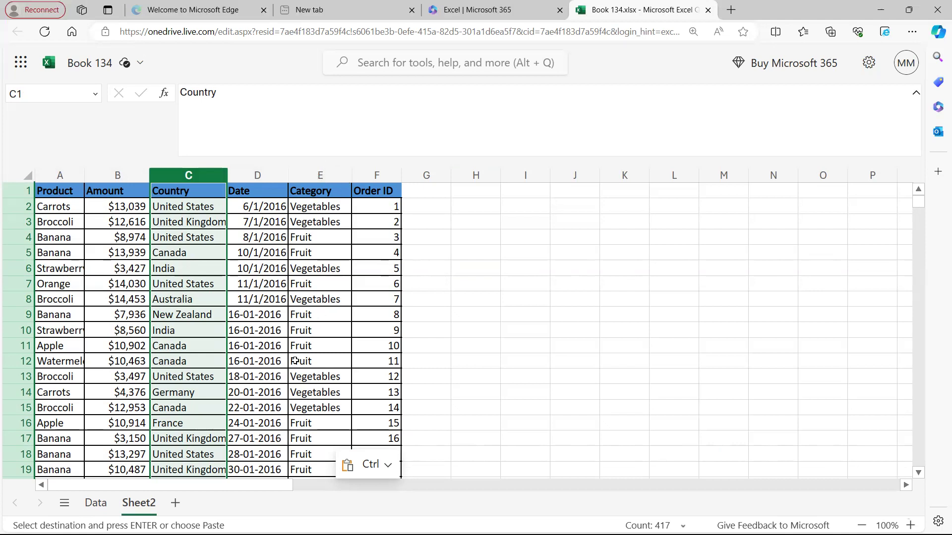
left_click(96, 503)
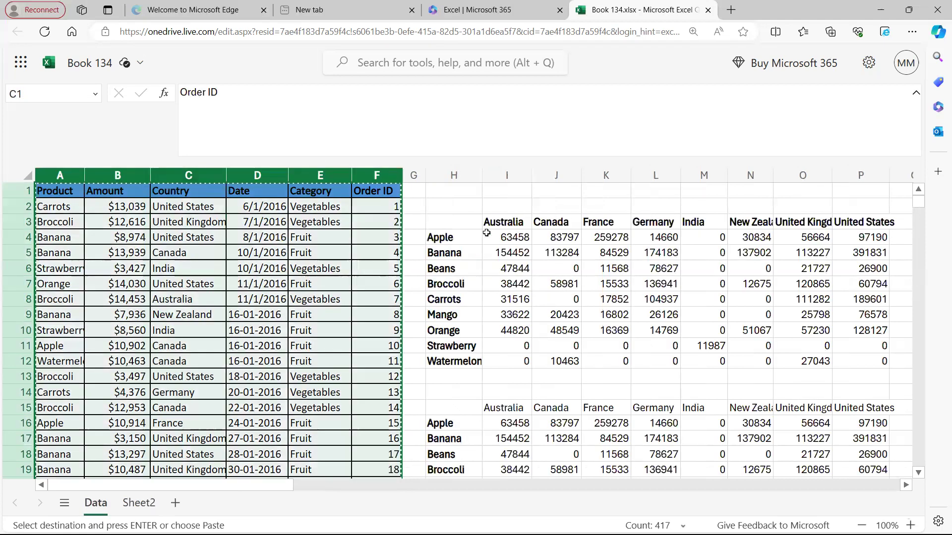
left_click(462, 222)
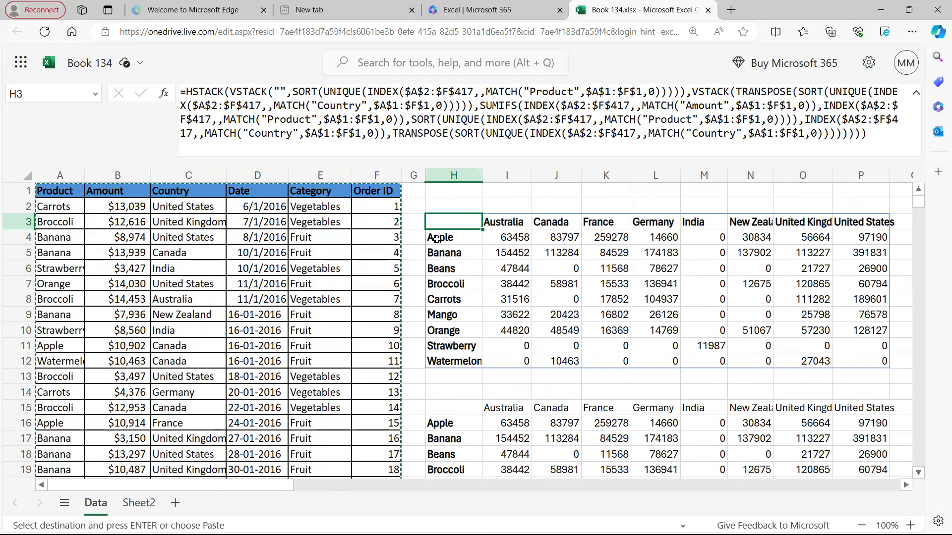
left_click(139, 504)
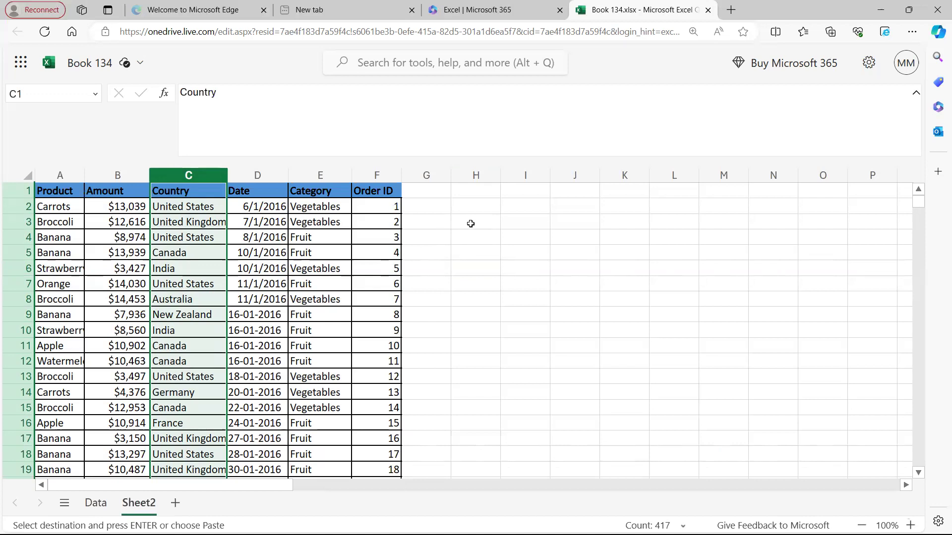
left_click_drag(485, 221, 851, 219)
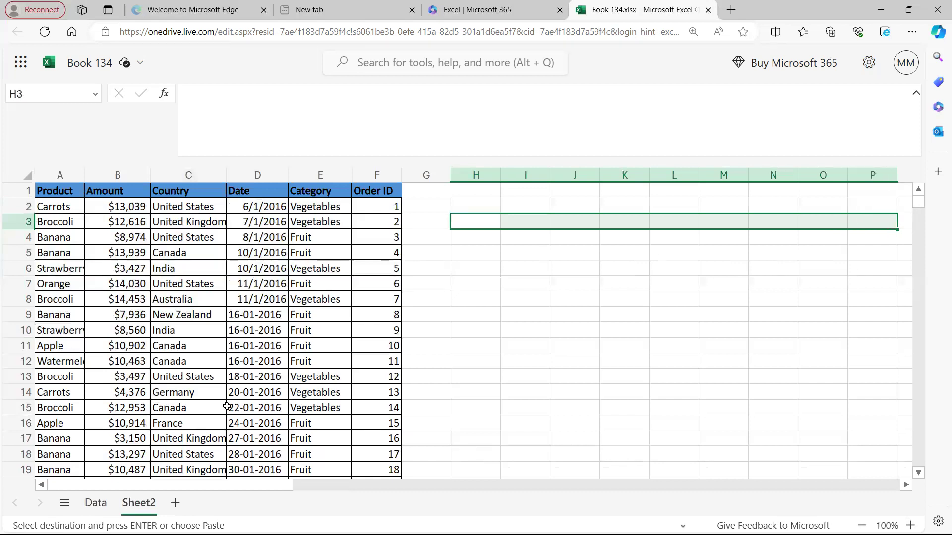
left_click(99, 503)
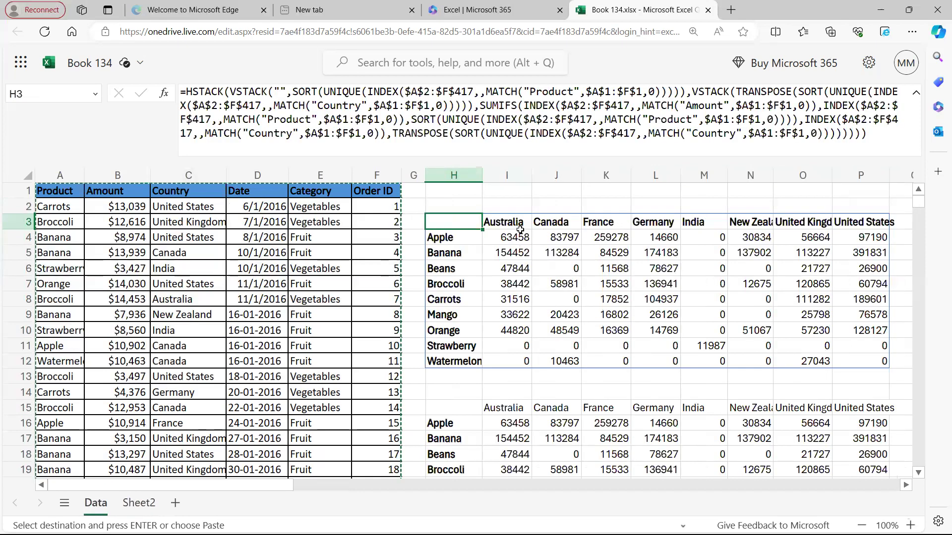
left_click_drag(453, 238, 454, 361)
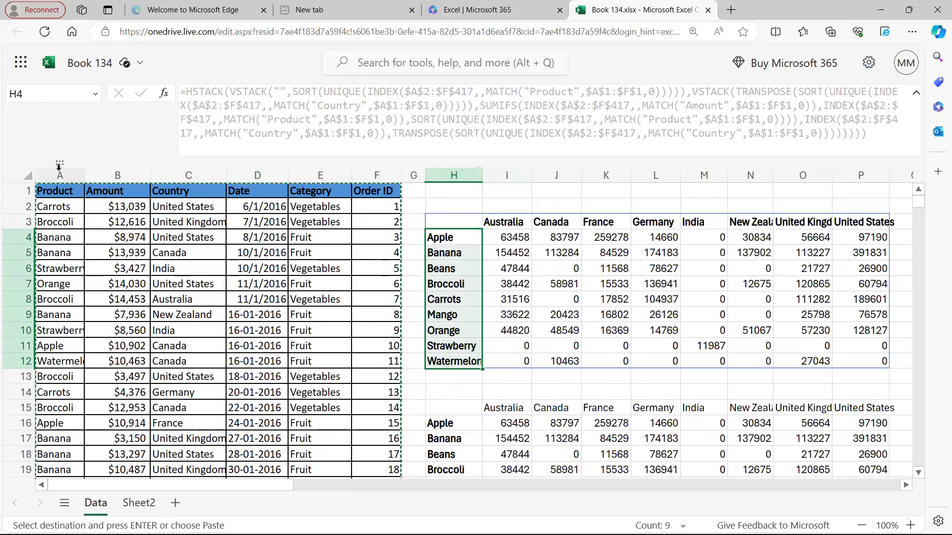
- On Sheet2, start an INDEX formula in H3 with the absolute range $A$2:$F$417 as array and 0 as row number
left_click(141, 503)
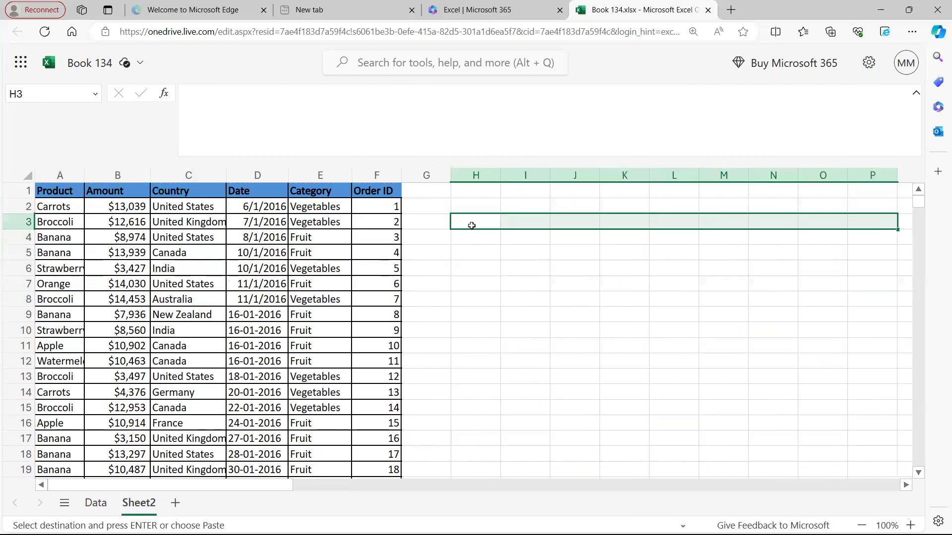
left_click(493, 218)
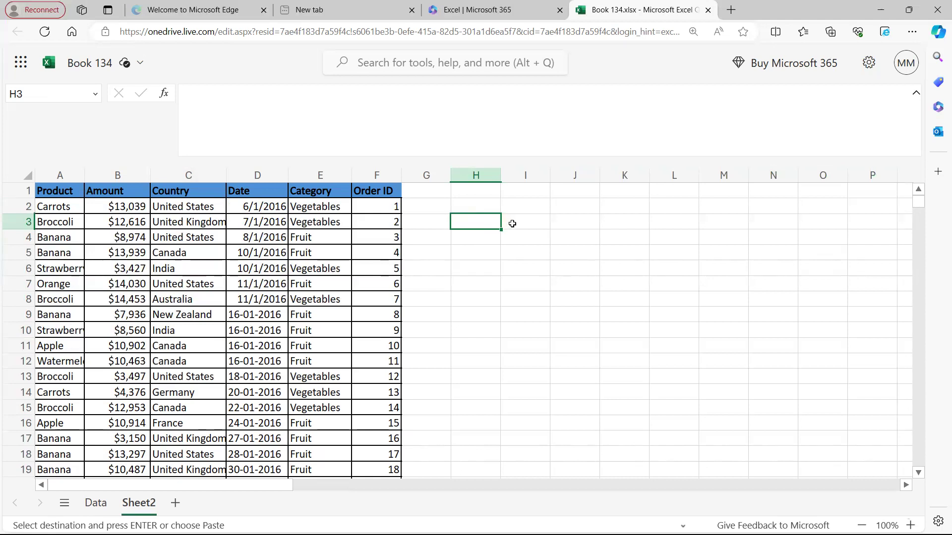
type("=index(")
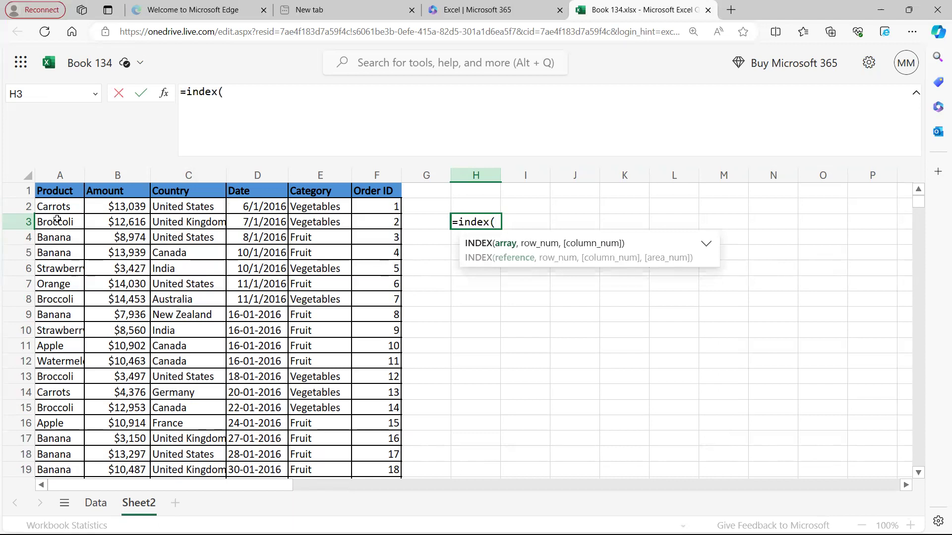
left_click_drag(59, 207, 385, 207)
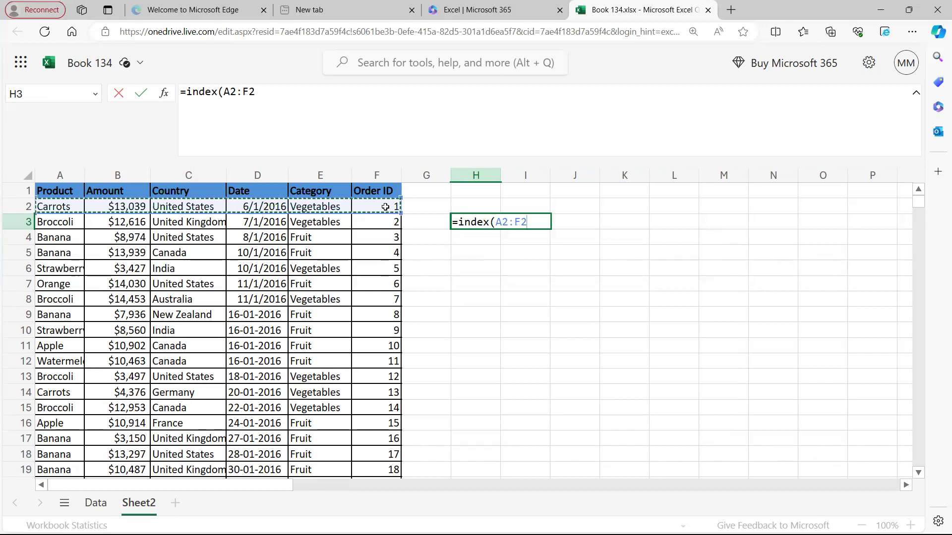
key("ctrl+shift+Down")
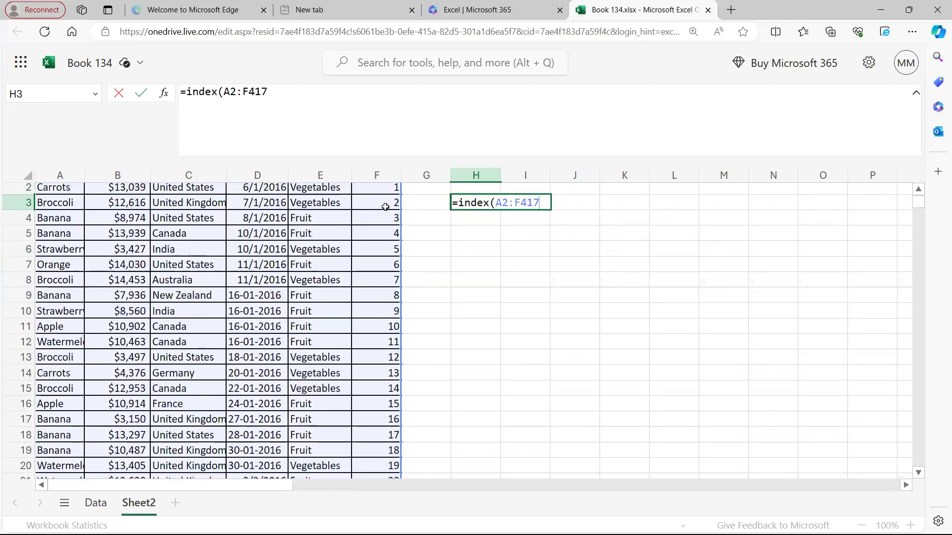
left_click_drag(226, 94, 312, 95)
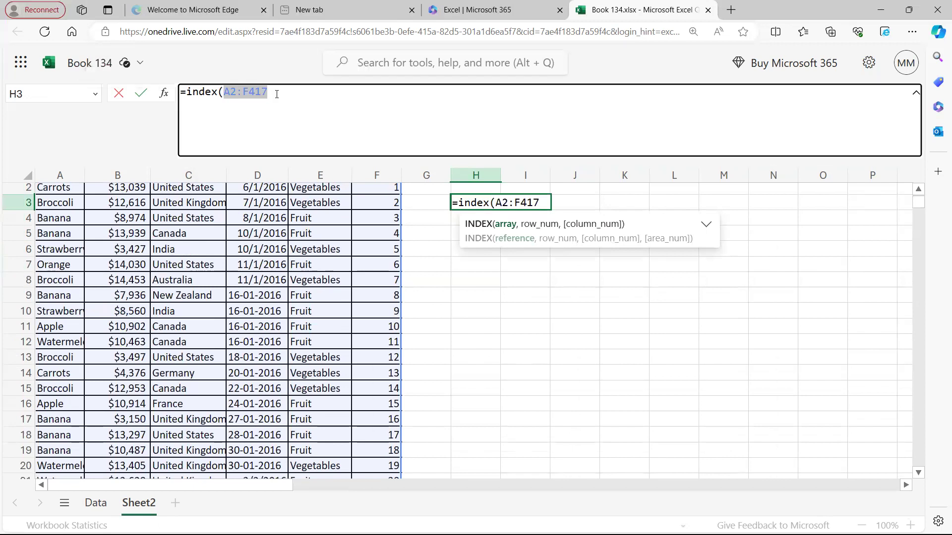
key("F4")
left_click(312, 95)
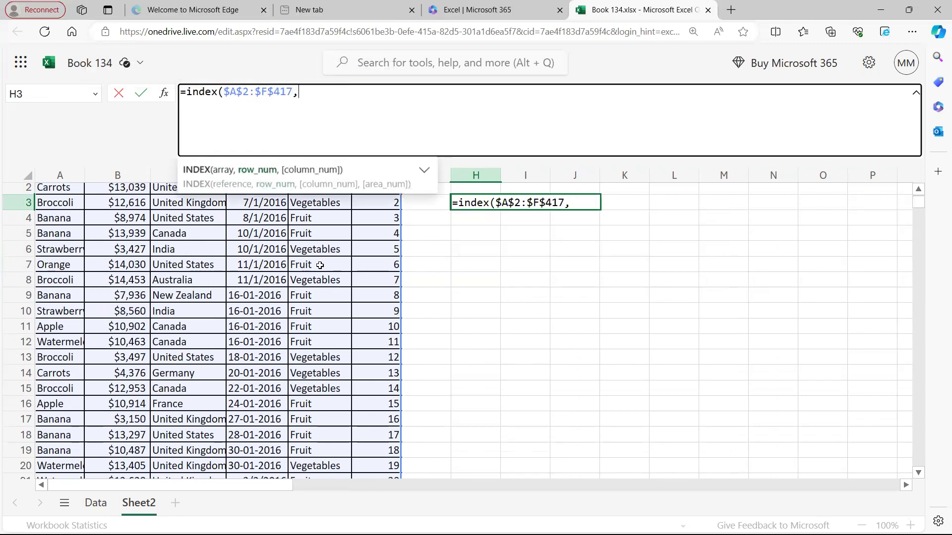
type(",0,")
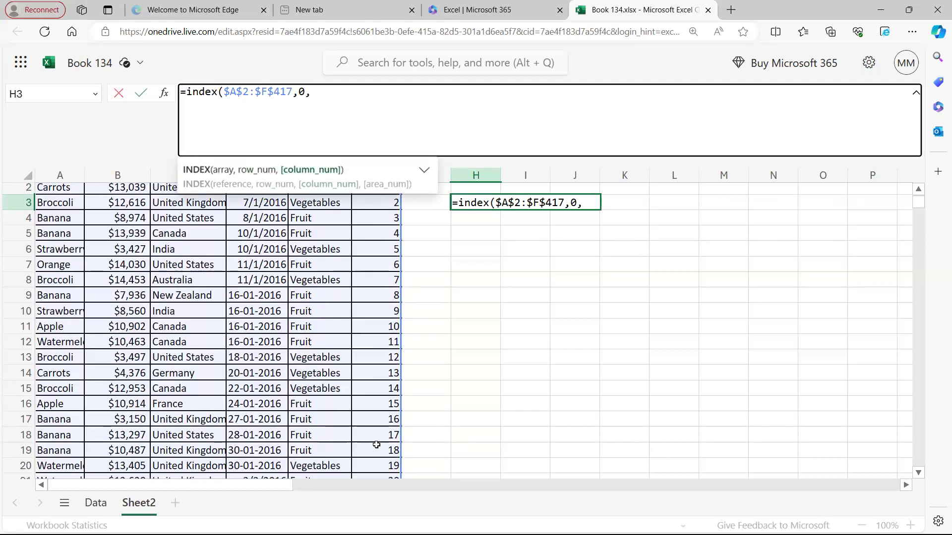
- Complete the INDEX formula with MATCH("Country",$A$1:$F$1,0) as the column number and enter it in H3
scroll(400, 315, "up", 1)
type("ma")
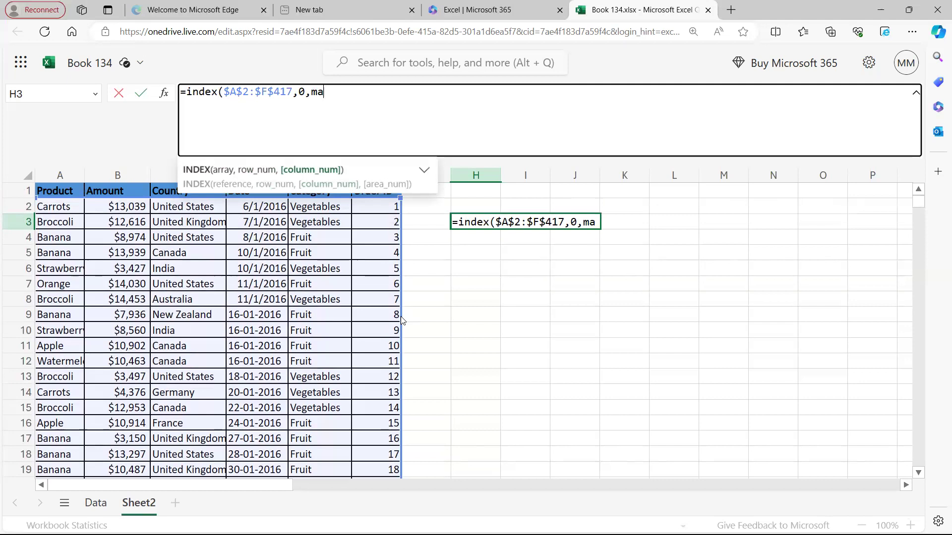
type("tch(\"Country")
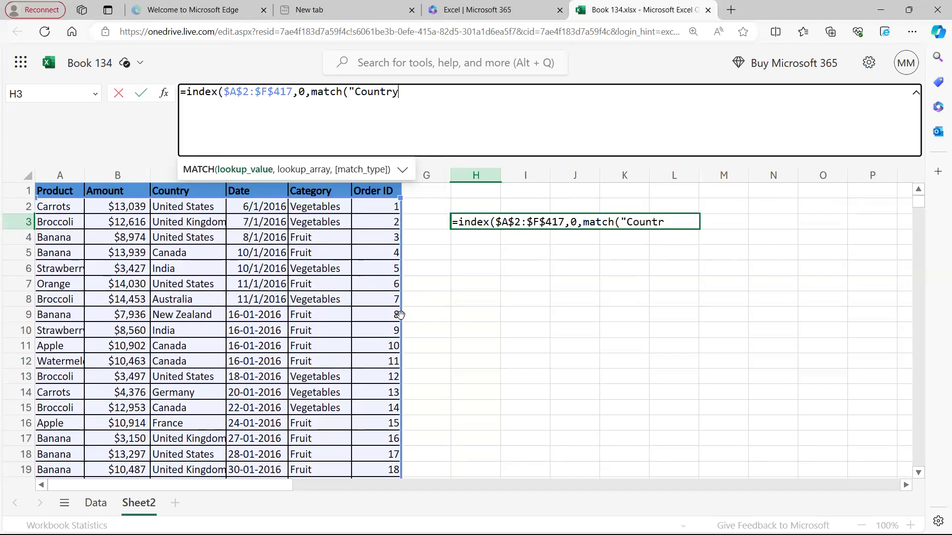
type("\",")
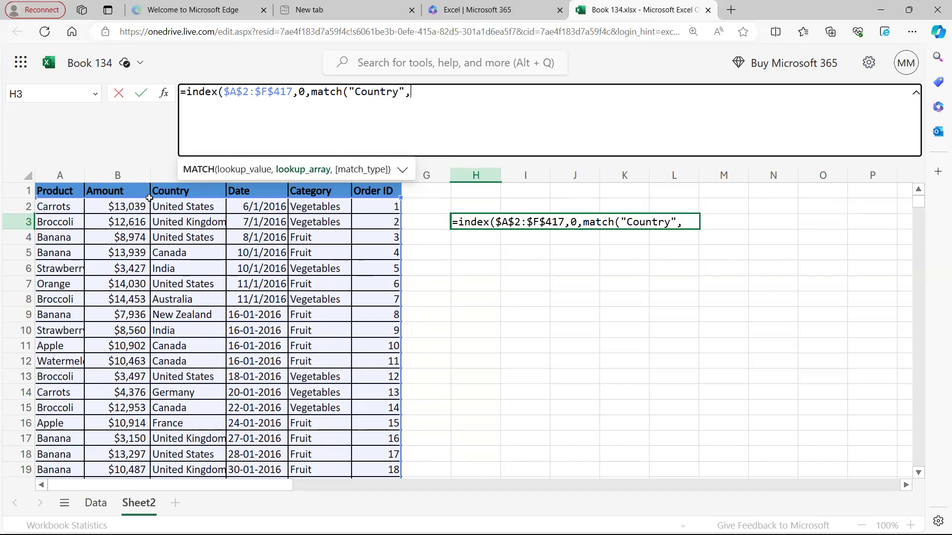
left_click_drag(40, 189, 358, 191)
key("F4")
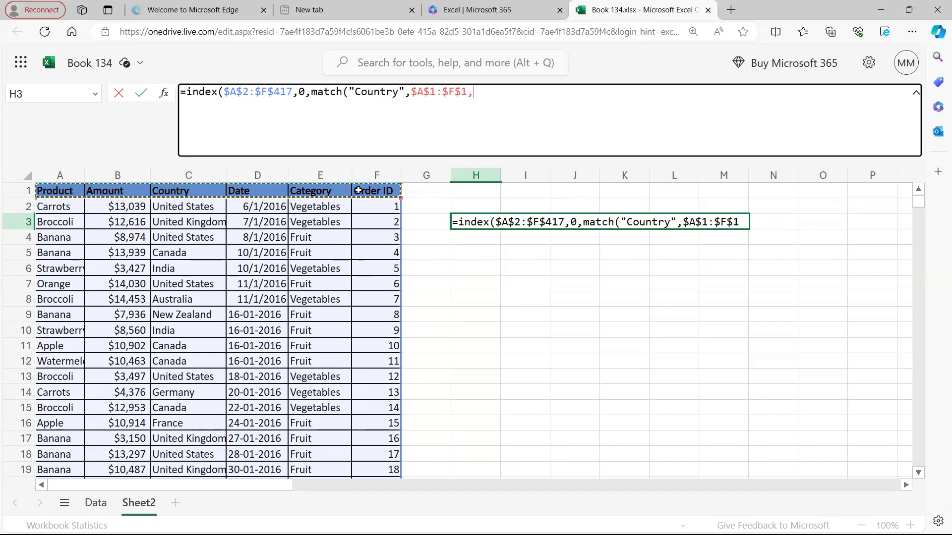
type(",0)")
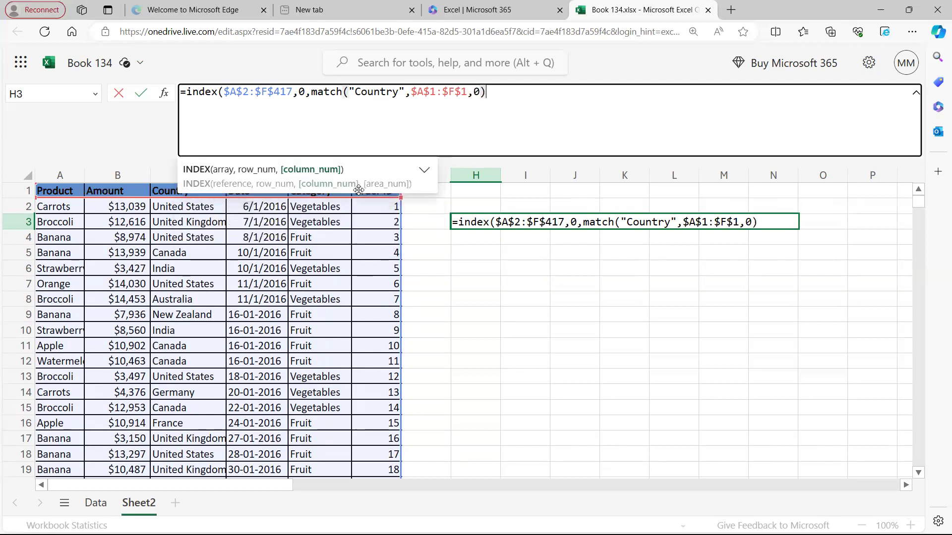
type(")")
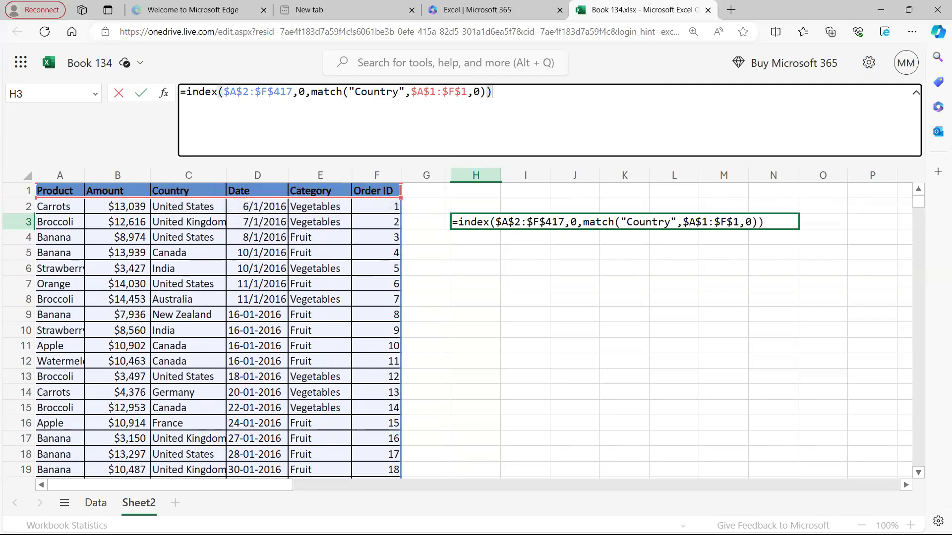
key("Return")
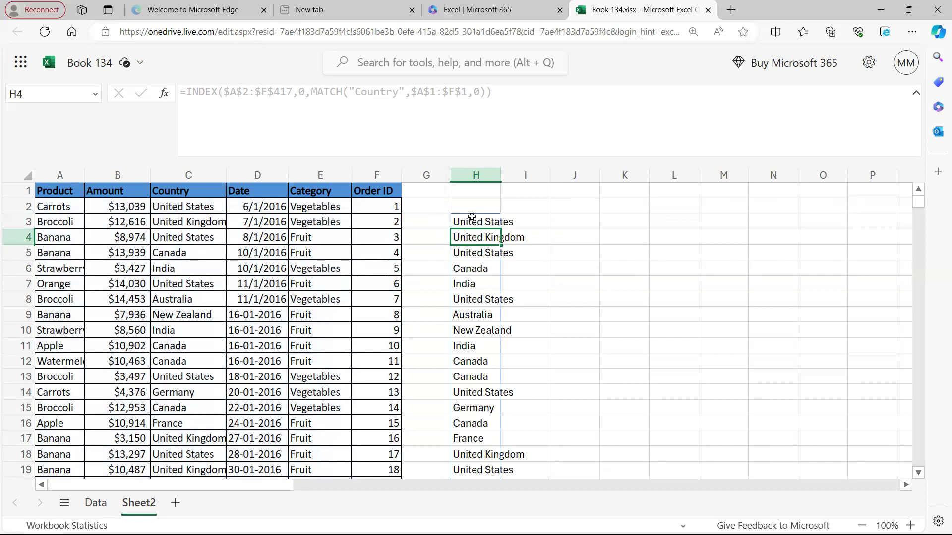
- Wrap the INDEX formula in H3 in UNIQUE to list each country only once
left_click(471, 218)
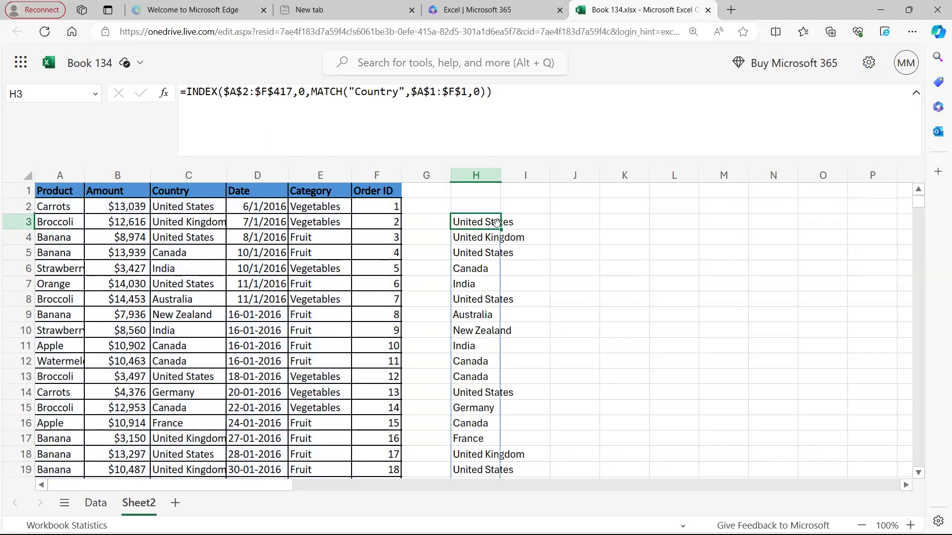
left_click(186, 94)
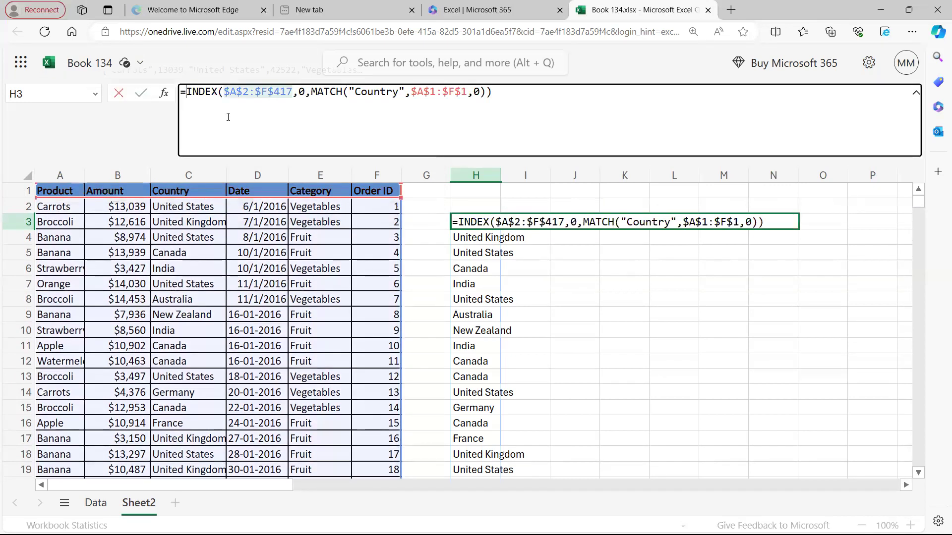
type("unique(")
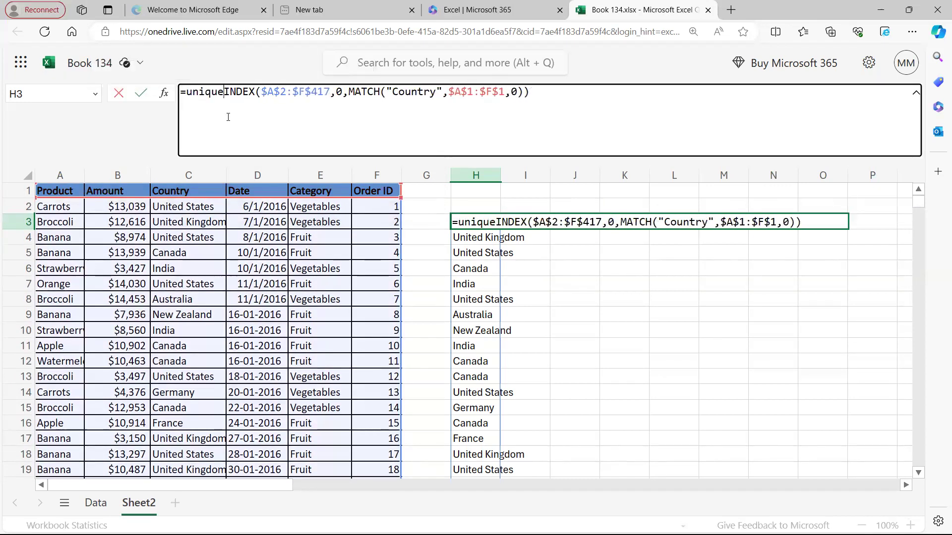
left_click(547, 91)
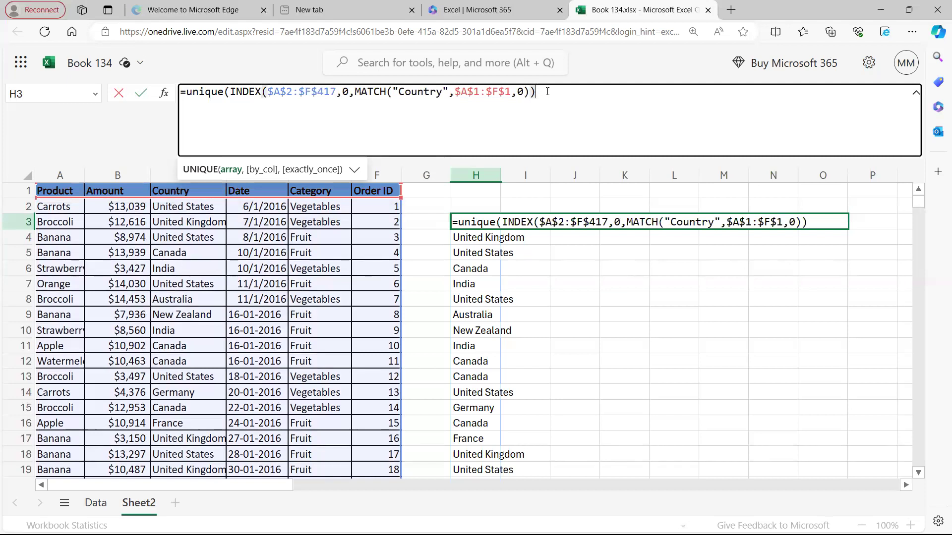
type(")")
key("Return")
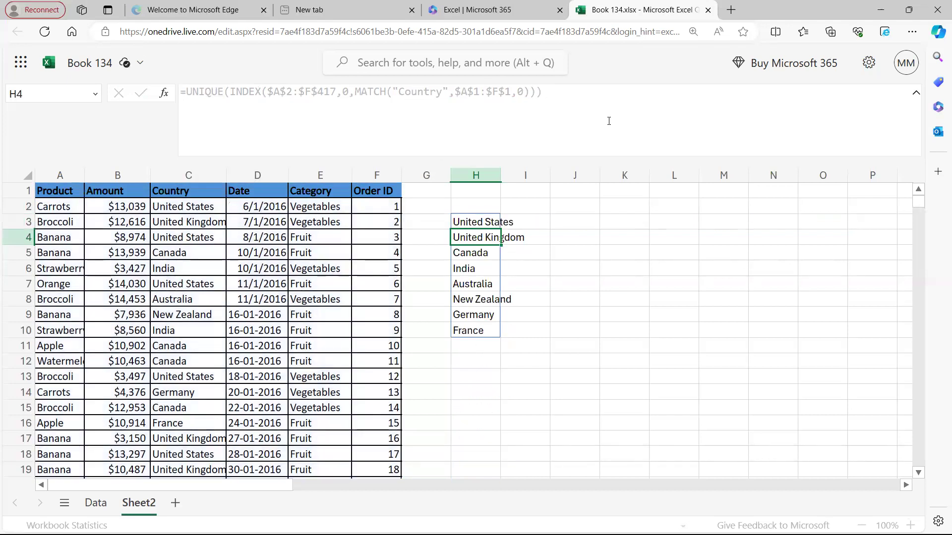
- Wrap the UNIQUE formula in H3 in SORT to order the countries alphabetically, and widen column H slightly
left_click(577, 245)
left_click(489, 221)
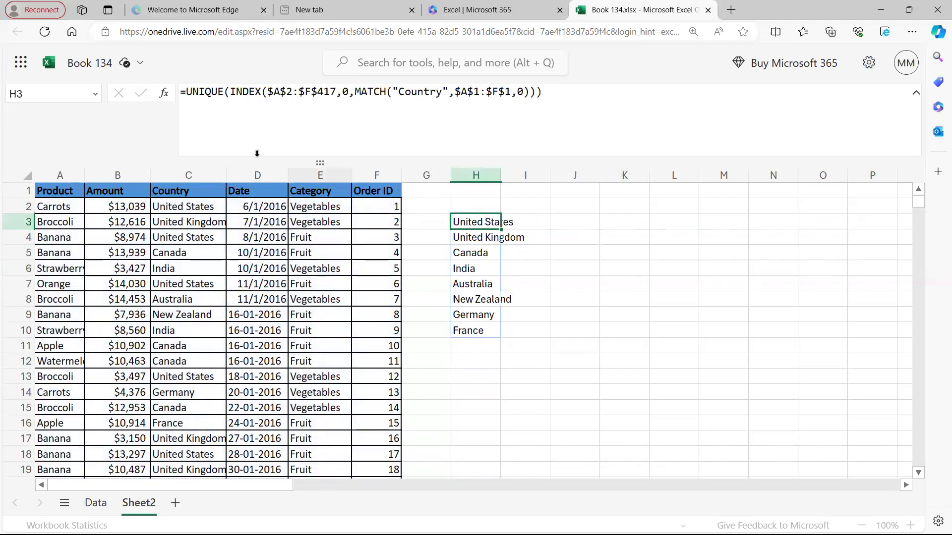
left_click(184, 92)
type("sort(")
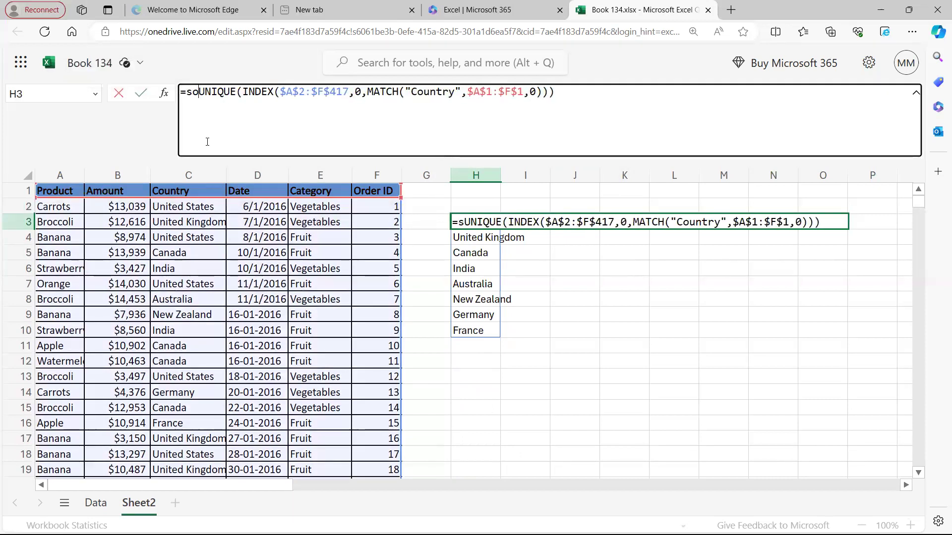
left_click(584, 91)
type(")")
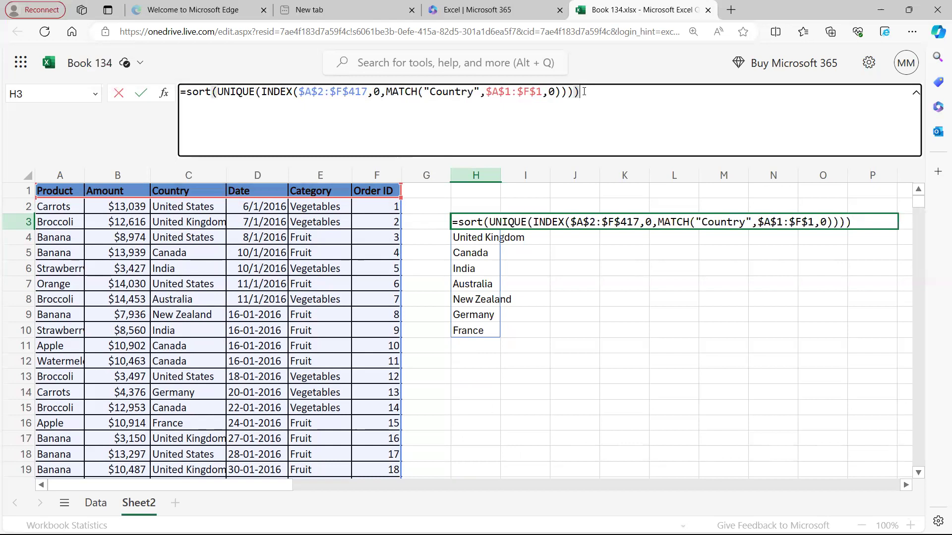
key("Return")
left_click_drag(498, 168, 522, 168)
- Wrap the SORT formula in H3 in TRANSPOSE to lay the countries out across row 3
left_click(498, 221)
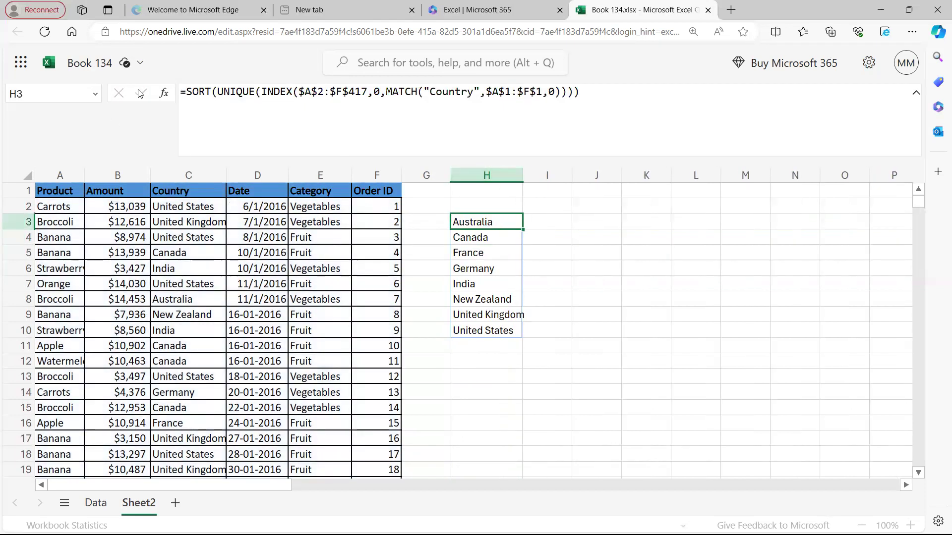
left_click(188, 94)
type("transpos")
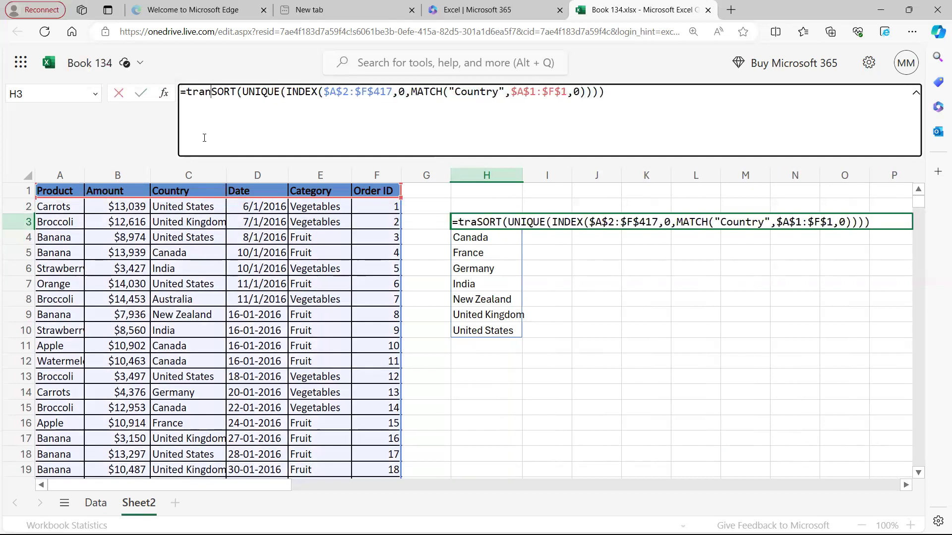
type("e(")
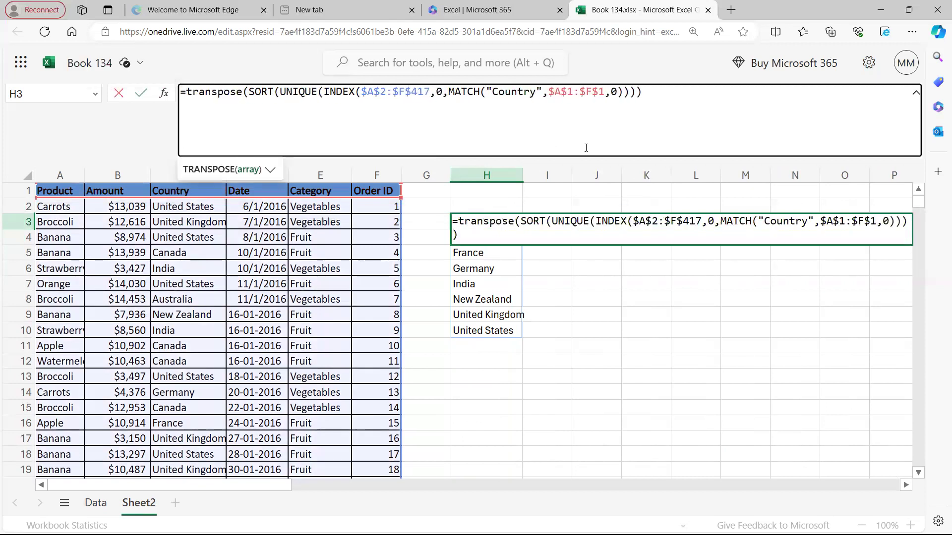
left_click(659, 91)
type(")")
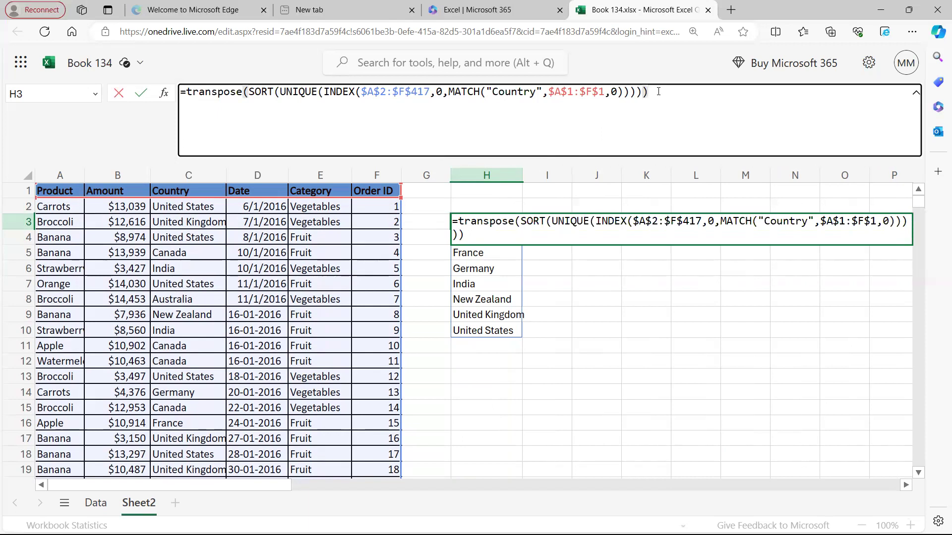
key("Return")
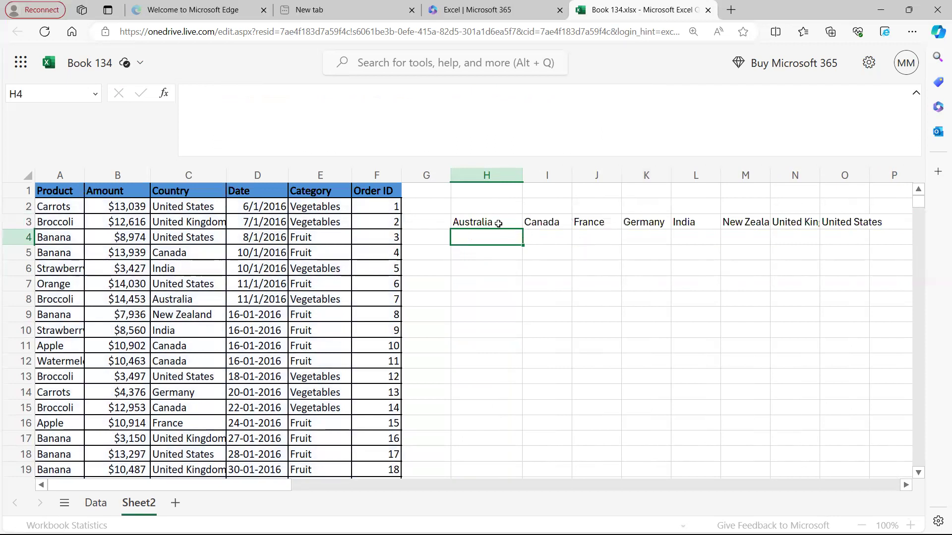
- Copy the SORT(UNIQUE(INDEX(...))) part of the H3 formula, without TRANSPOSE, and enter it as a formula in G4
left_click(499, 223)
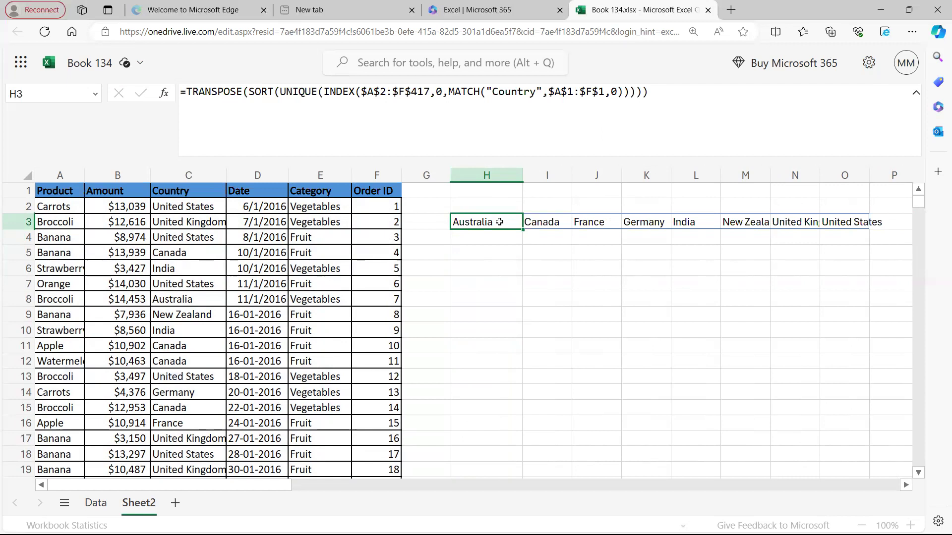
left_click(64, 192)
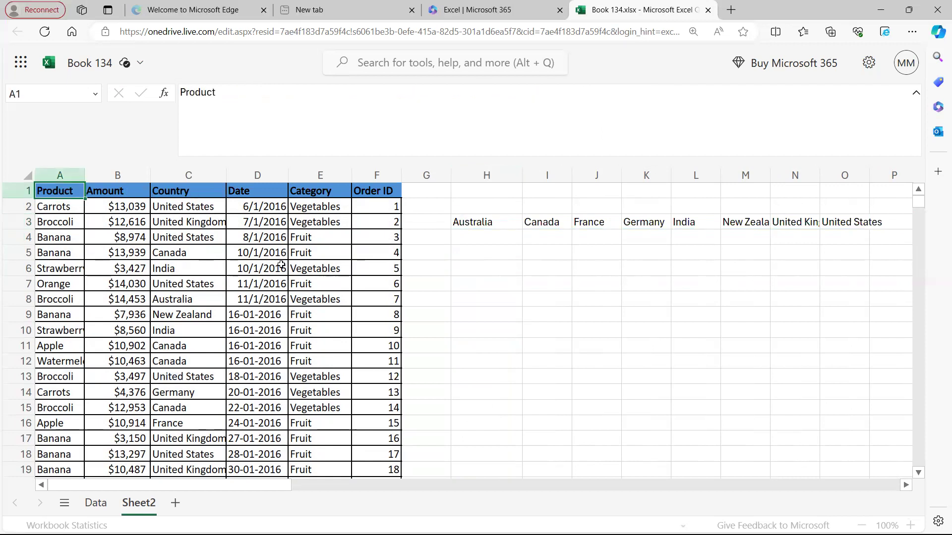
left_click(487, 227)
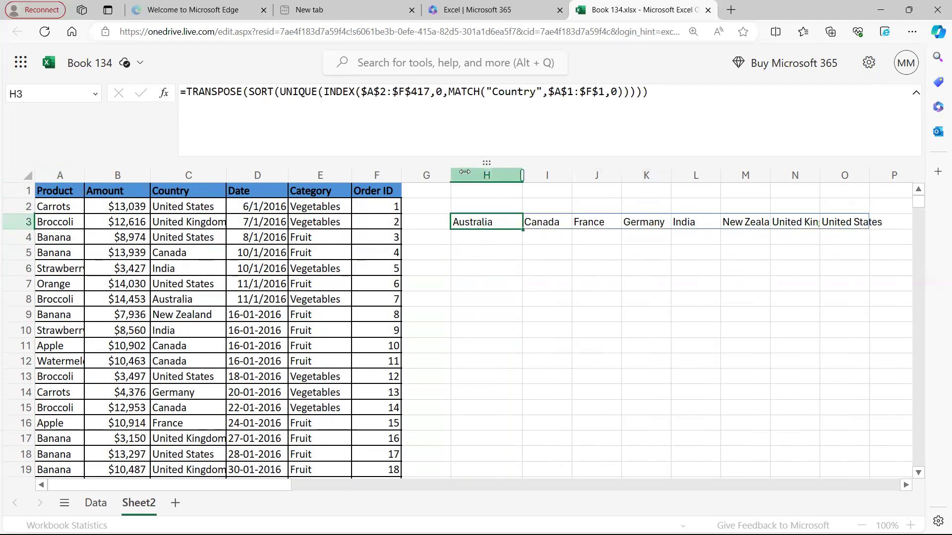
left_click_drag(246, 92, 665, 88)
key("ctrl+c")
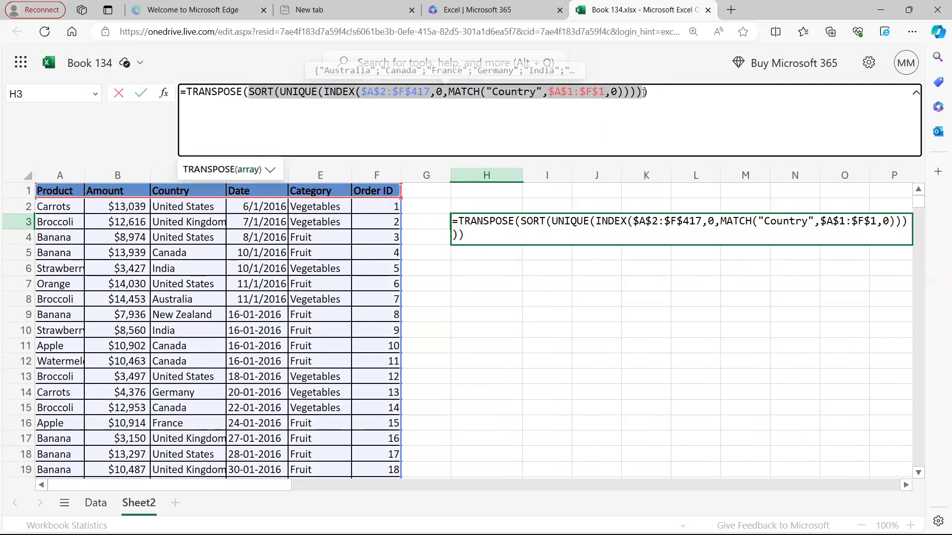
key("Escape")
left_click(438, 239)
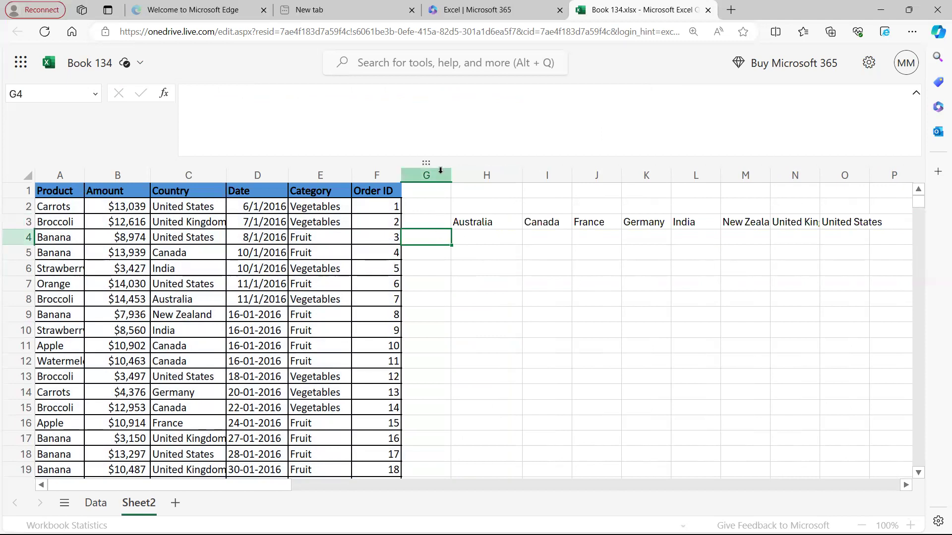
type("=")
key("ctrl+v")
key("Return")
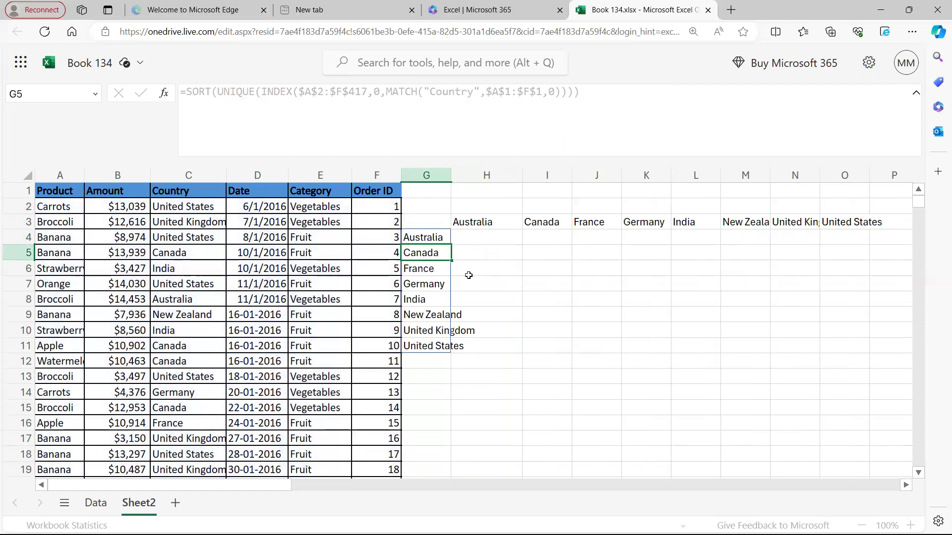
left_click(427, 238)
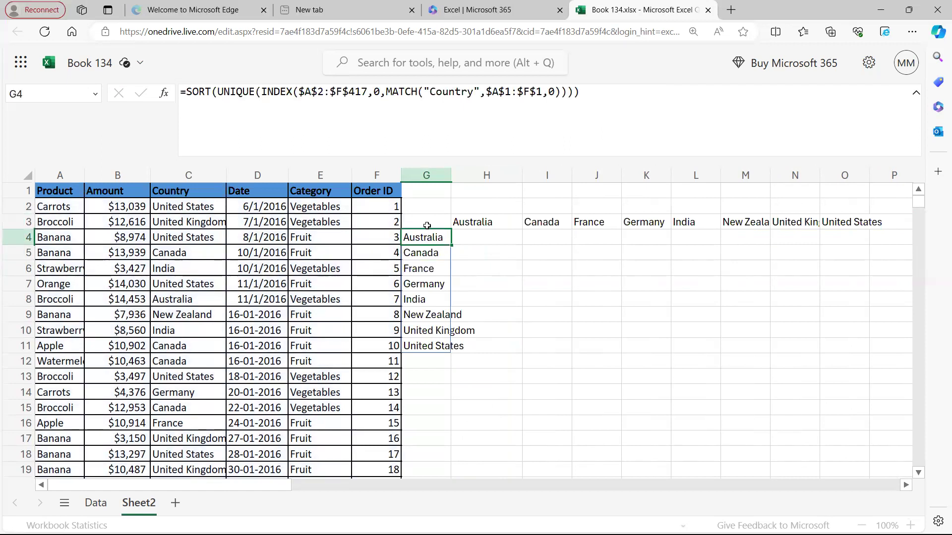
- Change the MATCH lookup value in the G4 formula to "product" to list the unique products down column G
double_click(467, 91)
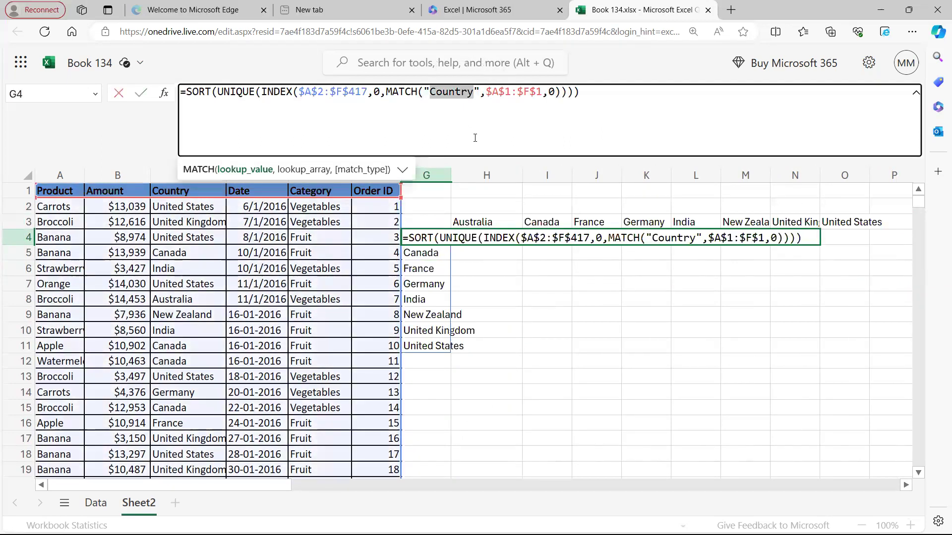
type("product")
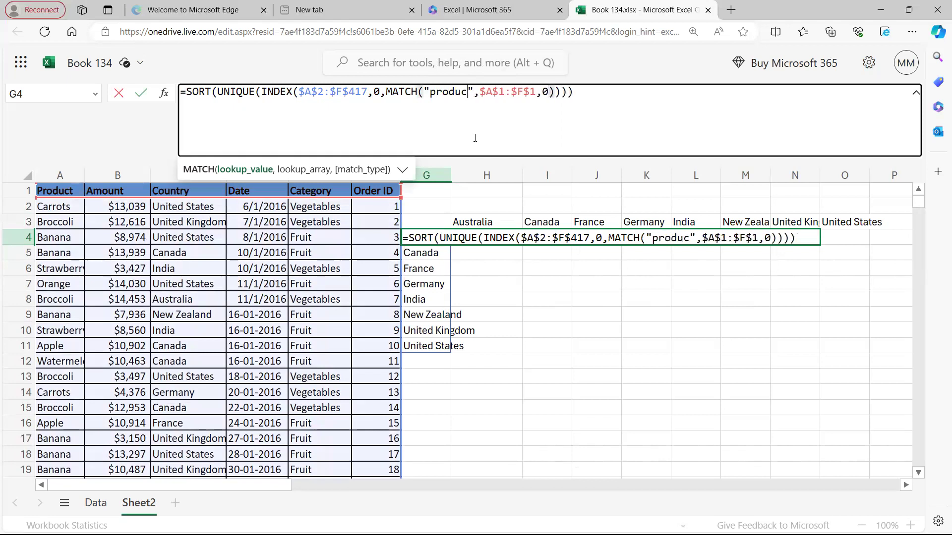
left_click(518, 292)
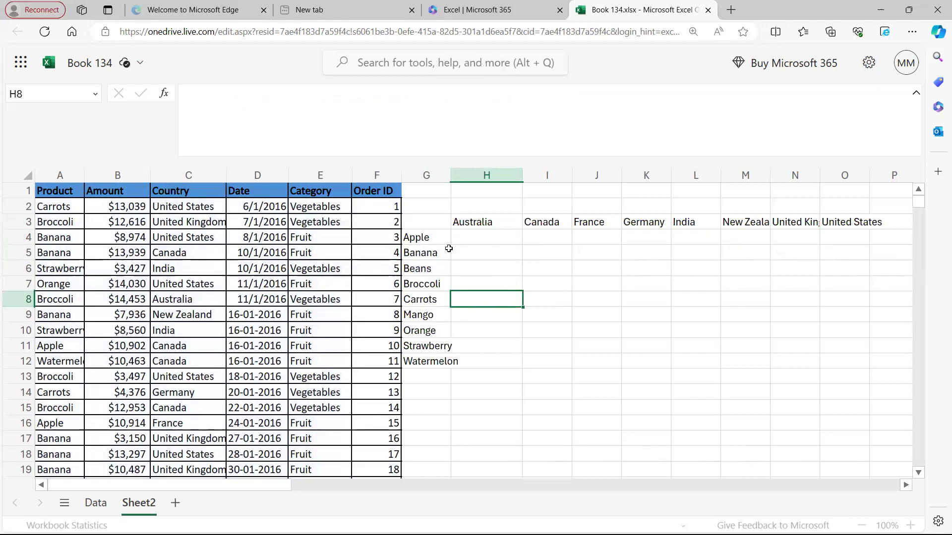
- Examine the product list, the country headings, the empty grid between them and the Amount column that supplies the totals
left_click_drag(415, 237, 432, 362)
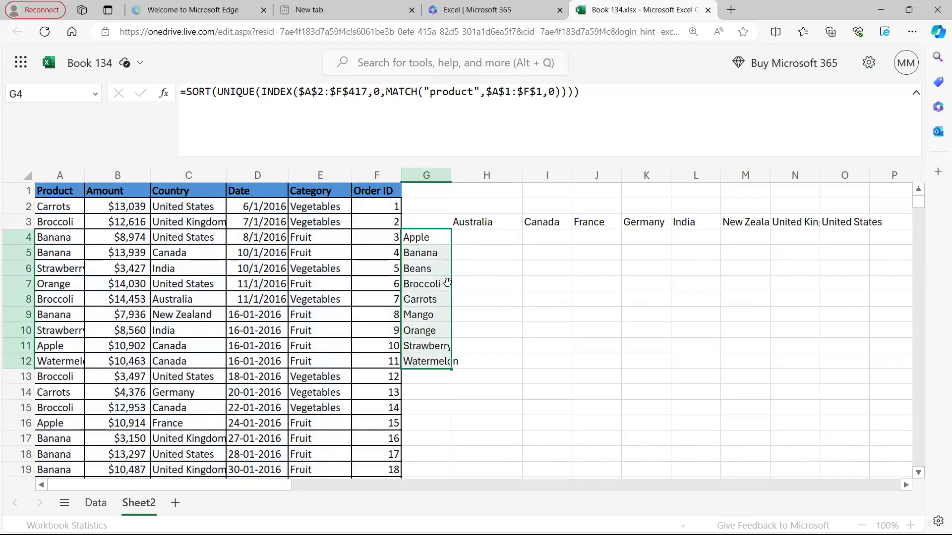
left_click(485, 284)
left_click_drag(480, 221, 832, 218)
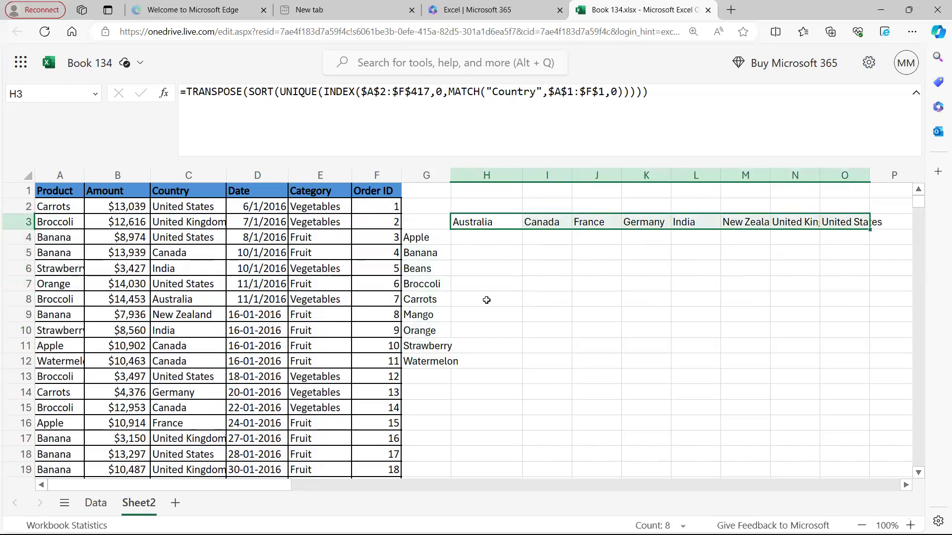
left_click_drag(427, 222, 854, 357)
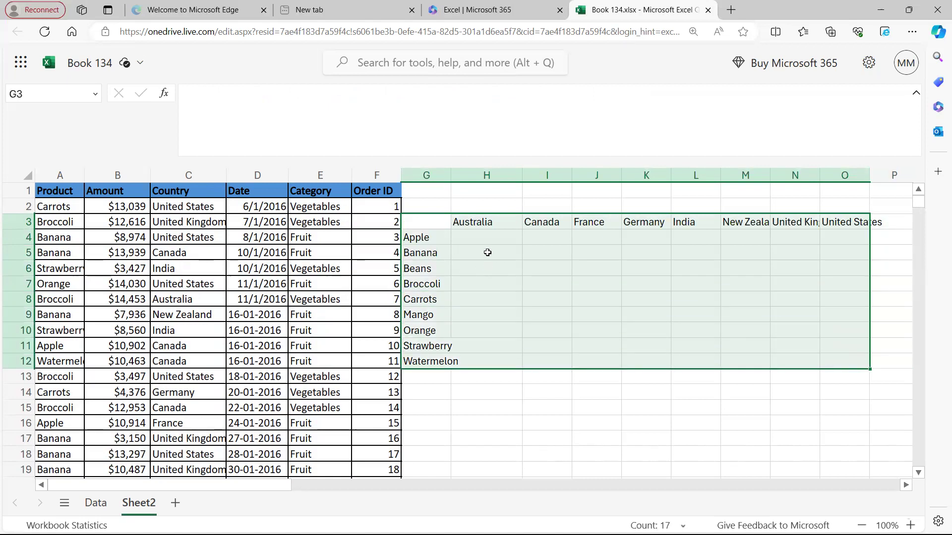
left_click_drag(485, 237, 847, 357)
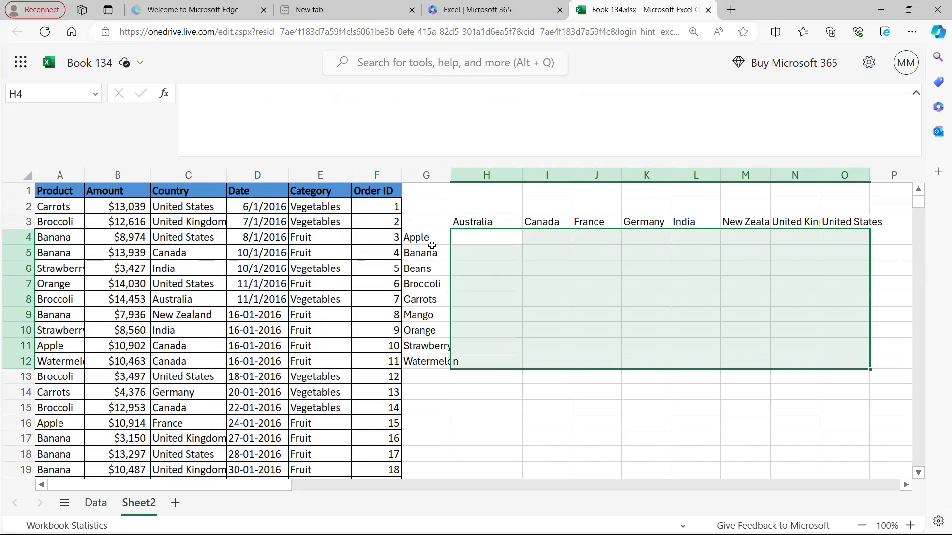
left_click(475, 224)
left_click(441, 239)
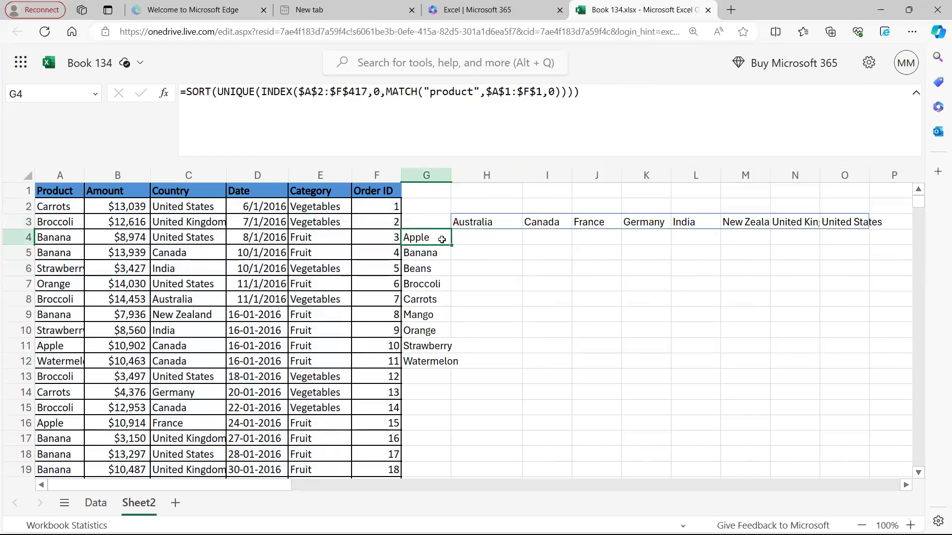
left_click(131, 197)
key("ctrl+space")
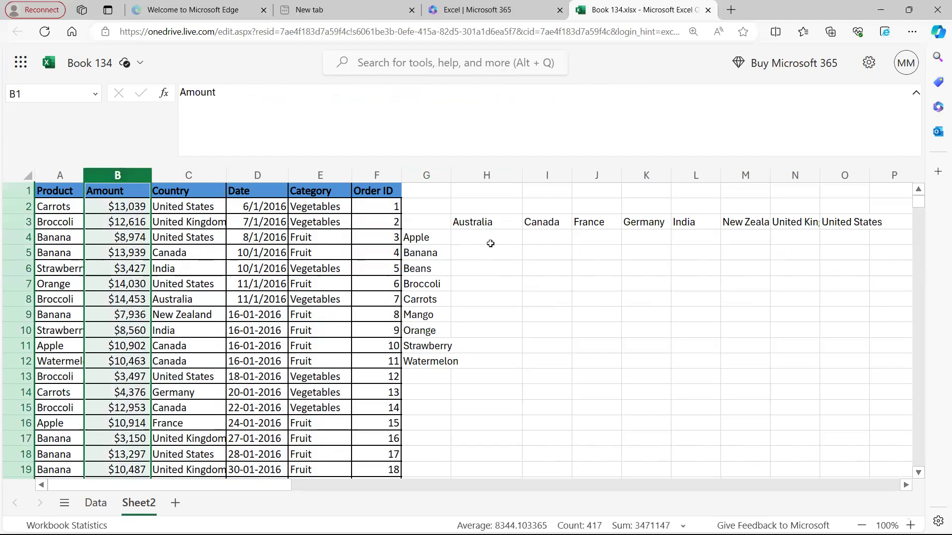
left_click_drag(490, 237, 846, 355)
- Start a SUMIFS formula in H4 whose sum range begins with INDEX over $A$2:$F$417 and row number 0
left_click(469, 242)
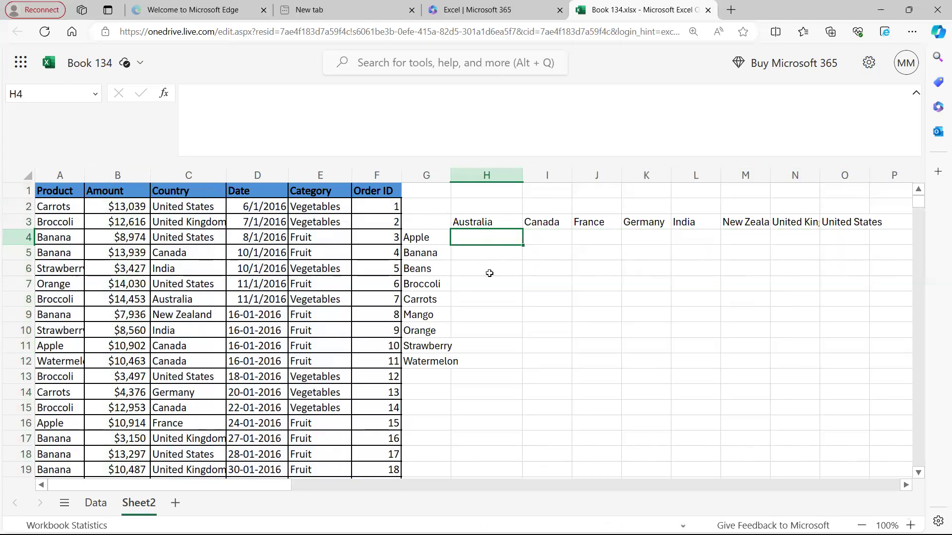
type("=sumifs")
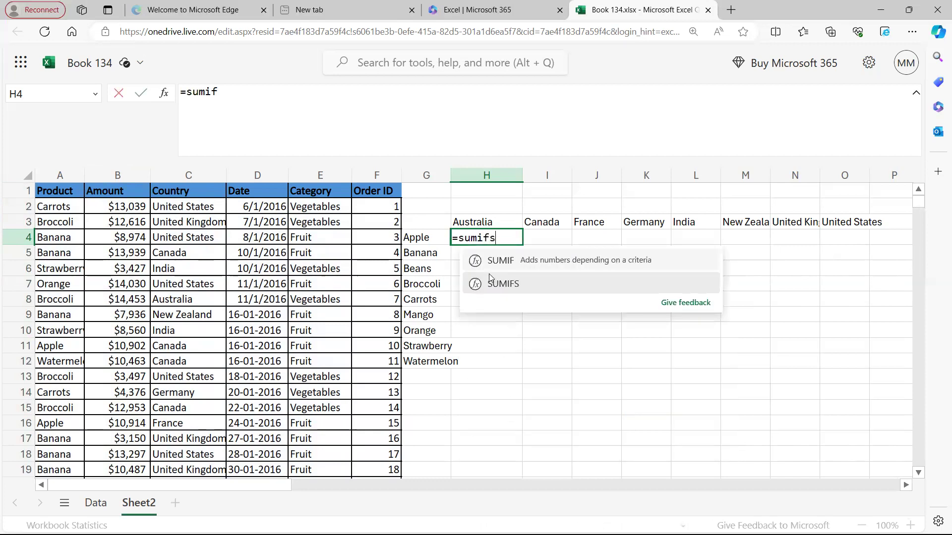
type("(")
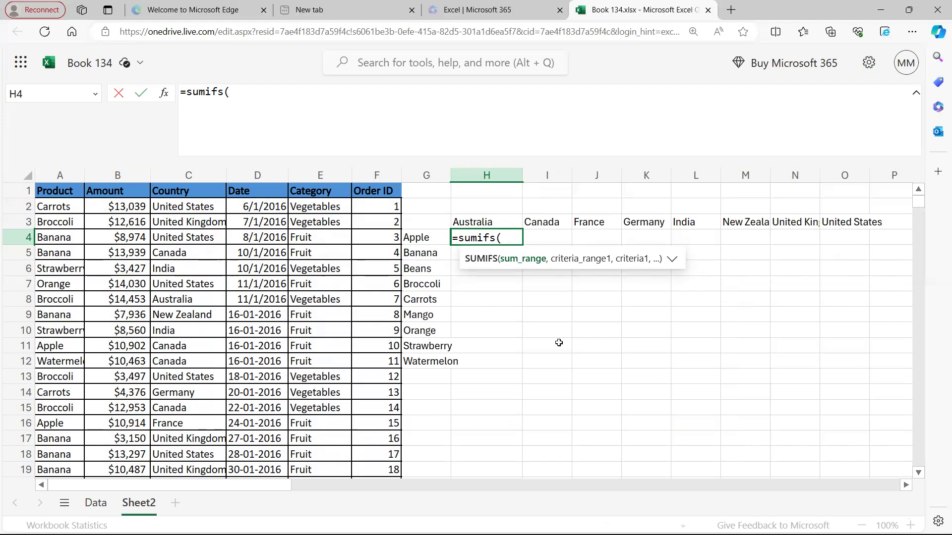
type("index(")
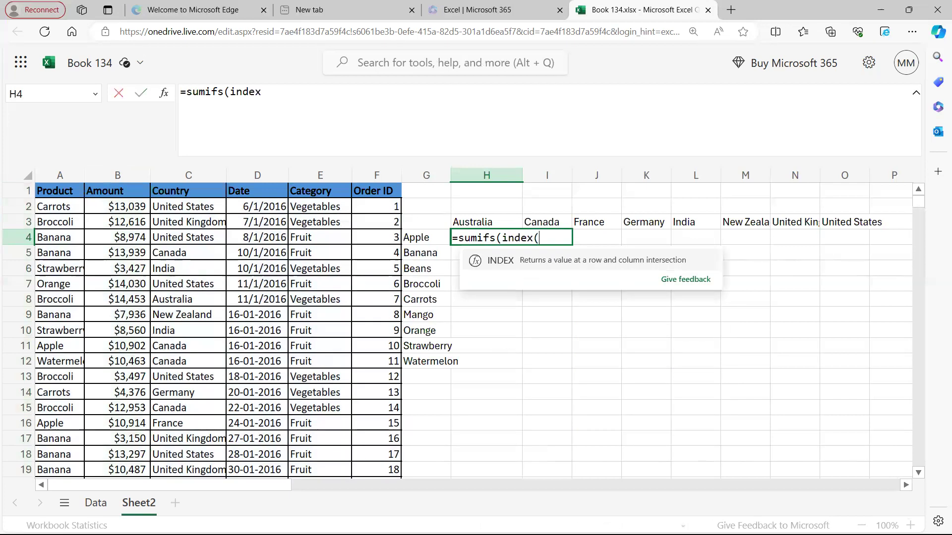
left_click_drag(65, 204, 365, 203)
key("ctrl+shift+Down")
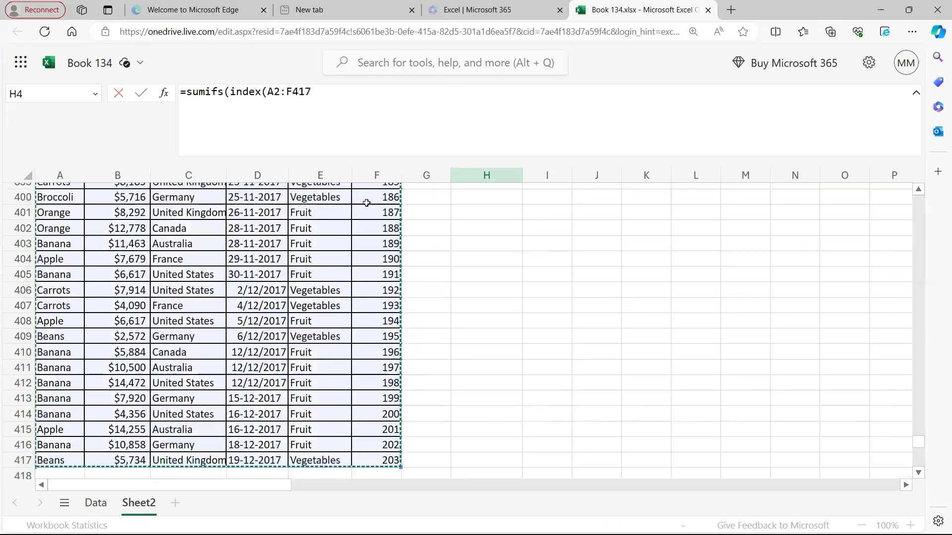
key("F4")
type(",")
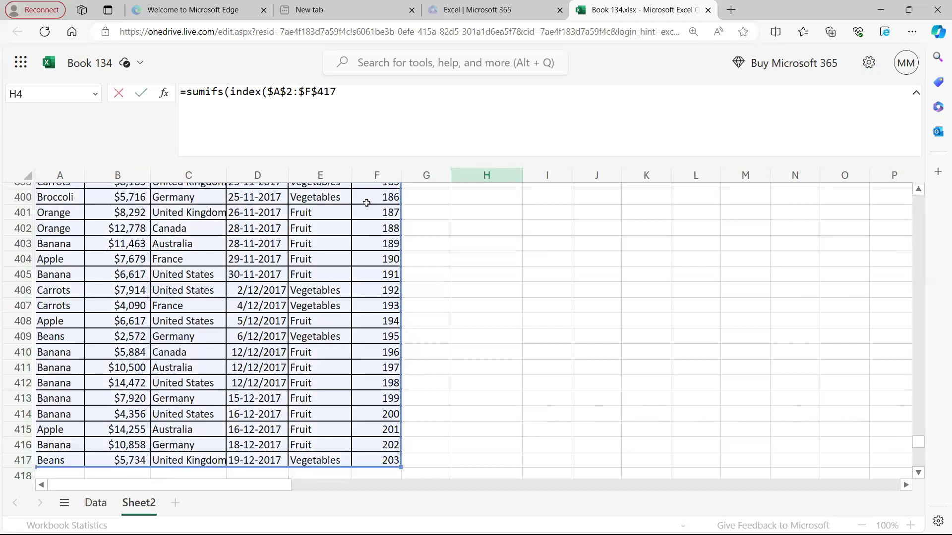
type("0,")
scroll(365, 201, "up", 9)
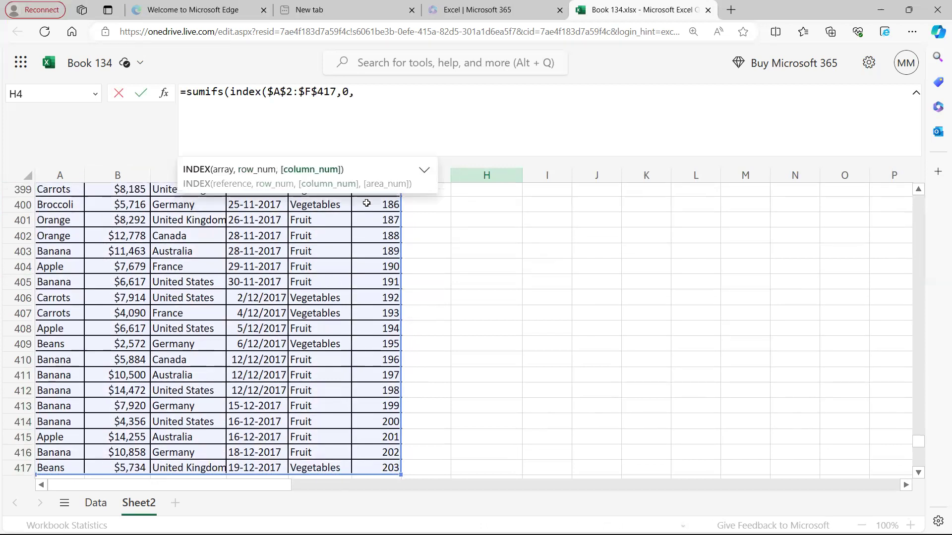
scroll(376, 240, "up", 15)
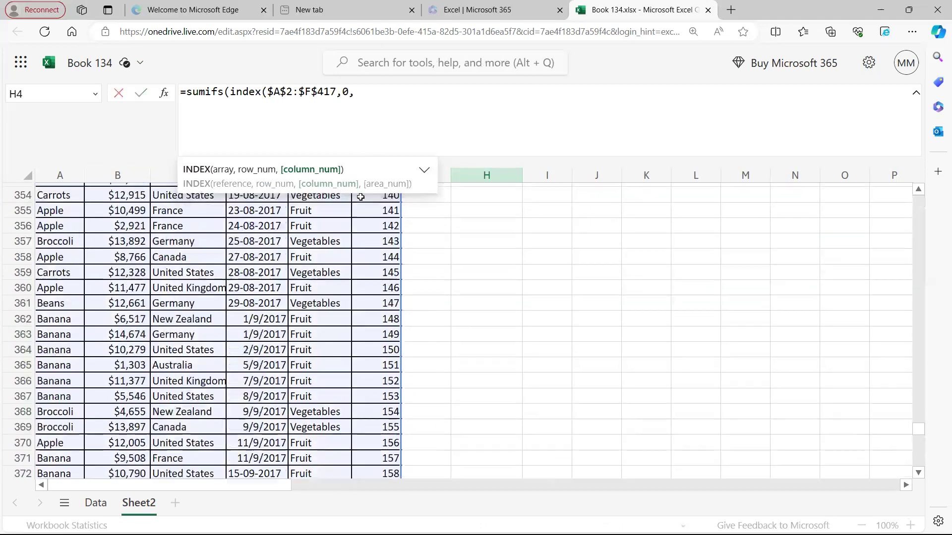
left_click_drag(919, 415, 918, 297)
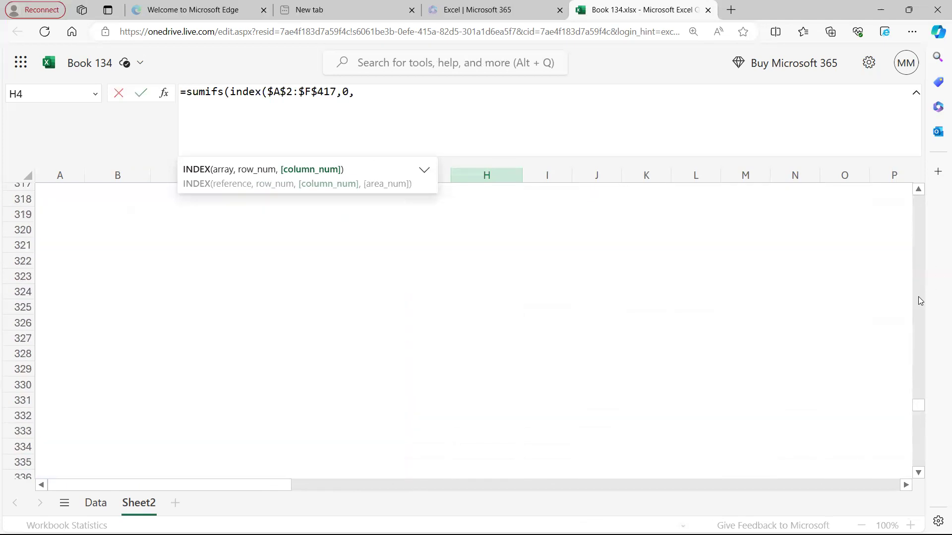
left_click_drag(918, 240, 916, 264)
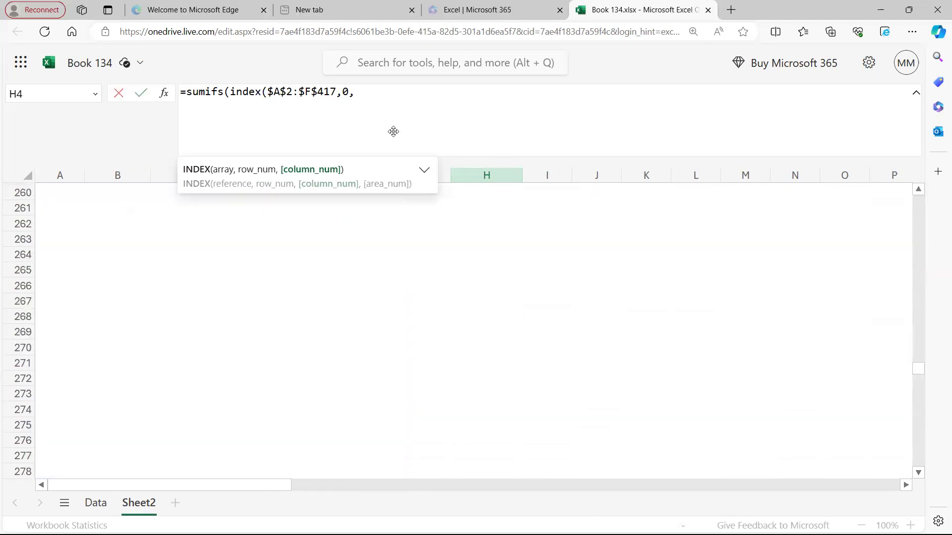
- Complete the SUMIFS sum range with MATCH("Amount",$A$1:$F$1,0) as the INDEX column number, and preview the array it returns
left_click(380, 92)
type("match")
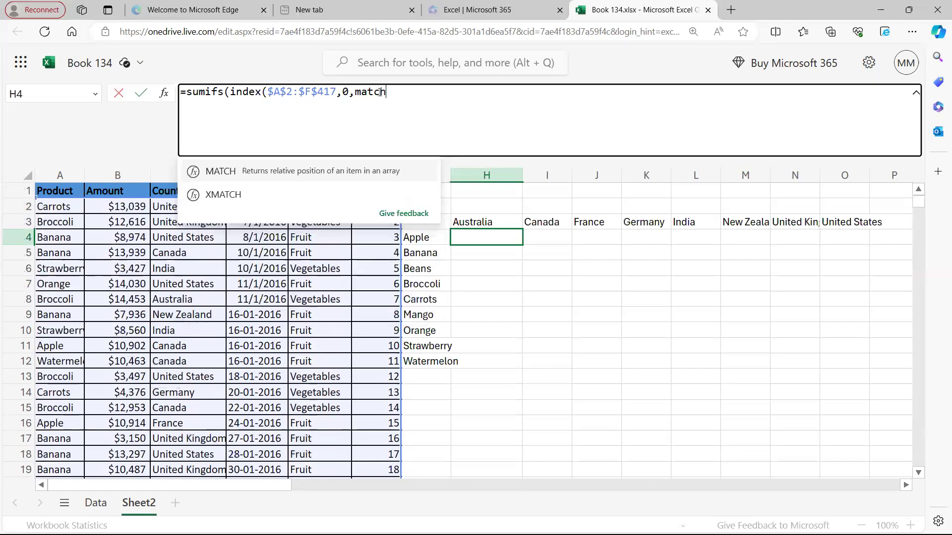
type("(")
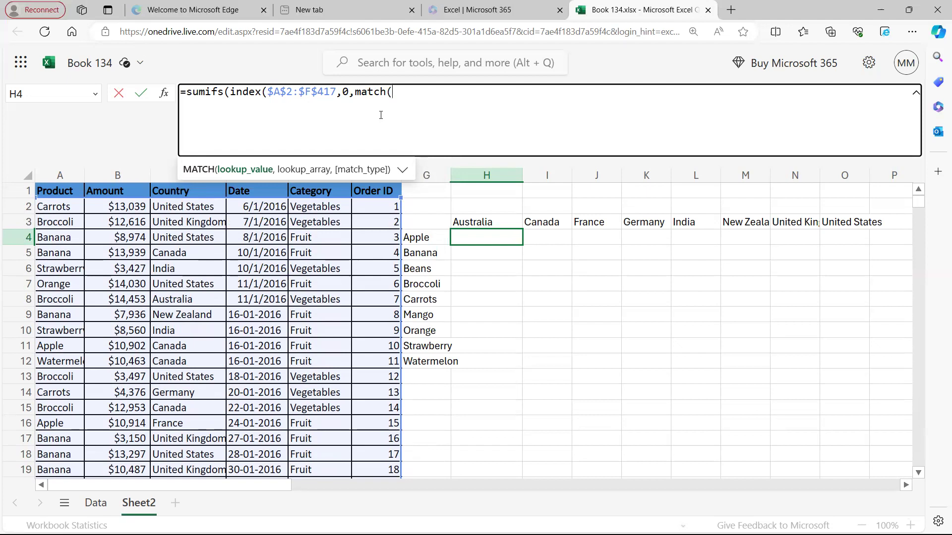
type("\"Amount\",")
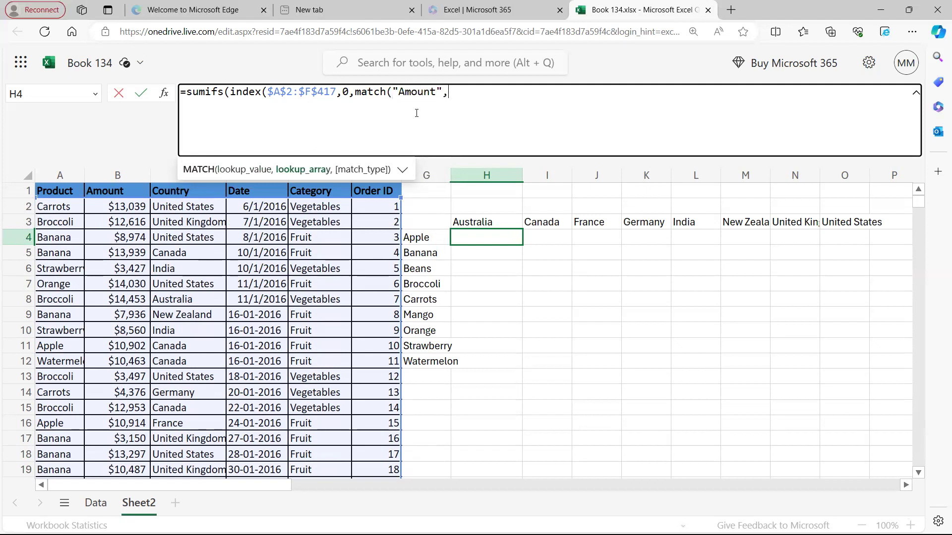
left_click_drag(62, 192, 359, 194)
key("F4")
type(",0)")
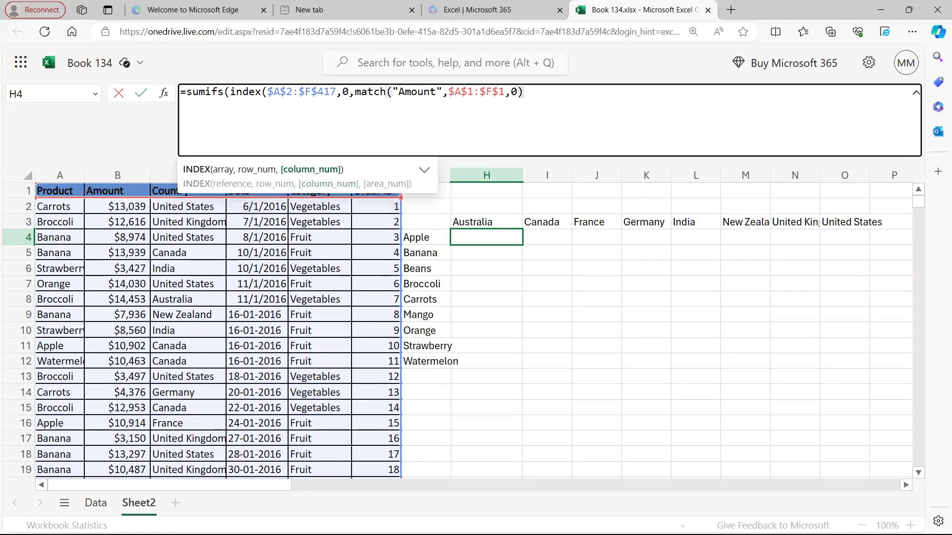
type(")")
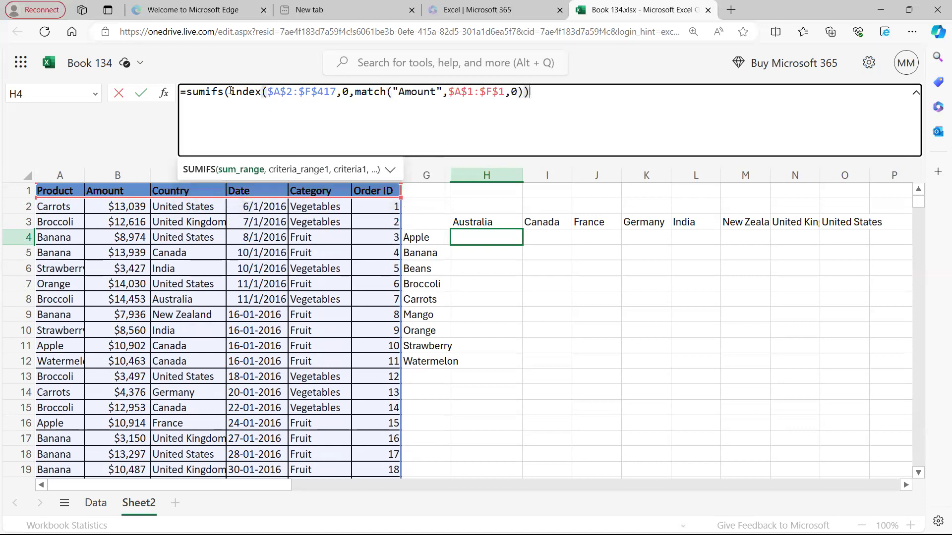
left_click_drag(231, 92, 528, 92)
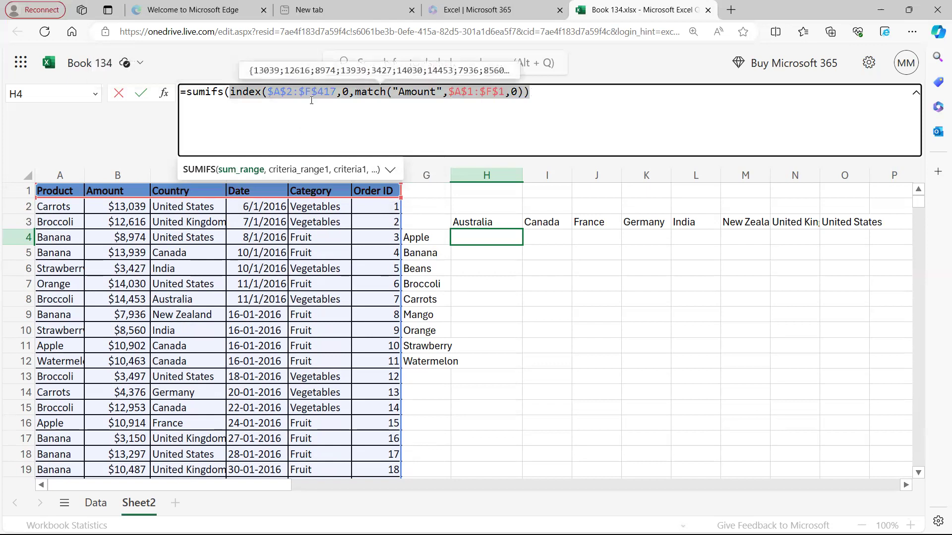
left_click(548, 97)
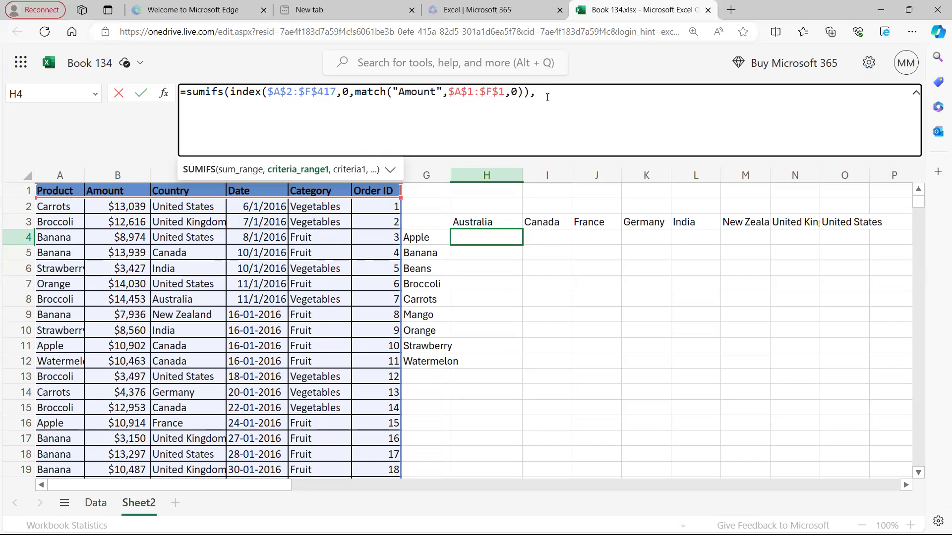
- Add a copy of the INDEX/MATCH part as the first criteria range, matching "Product", with the spilled product list G4# as its criterion
left_click_drag(528, 94, 233, 88)
key("ctrl+c")
left_click(557, 95)
key("ctrl+v")
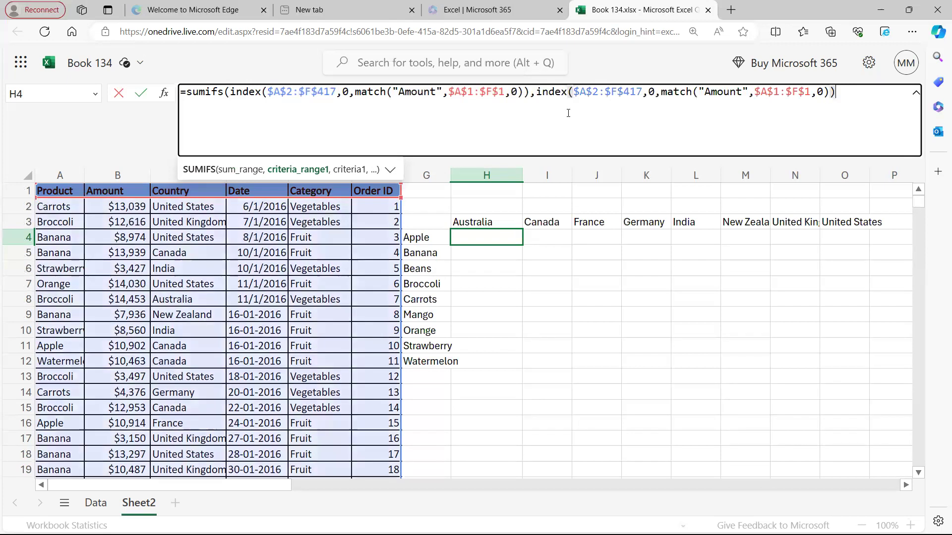
double_click(715, 93)
type("Product")
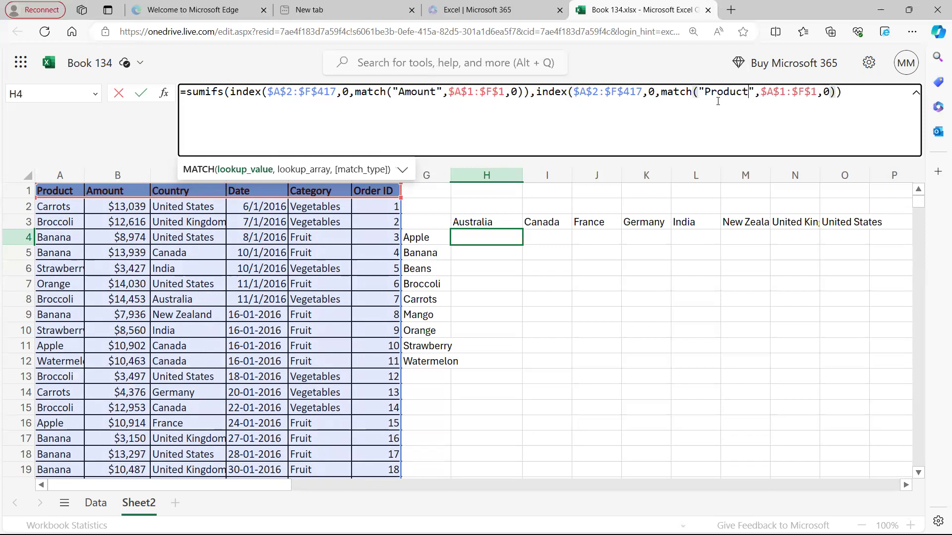
left_click(851, 97)
type(",")
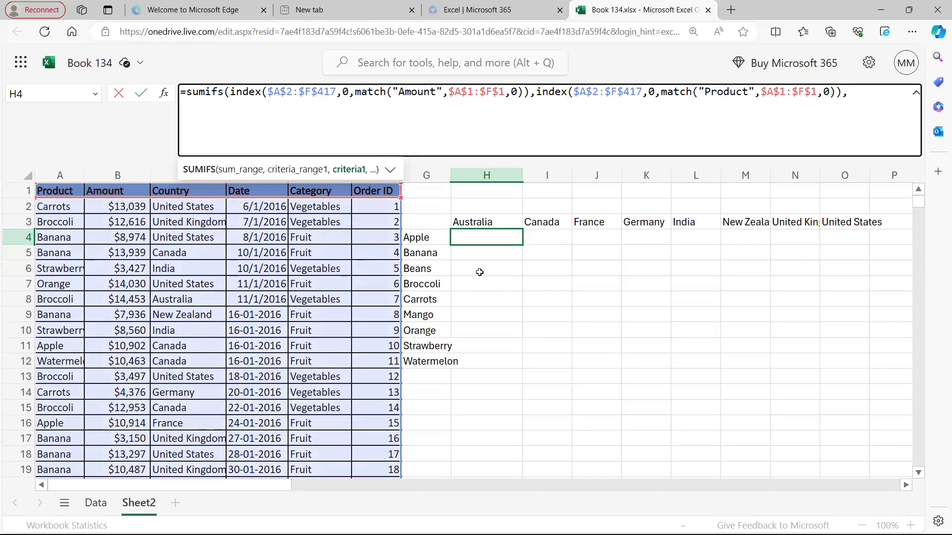
left_click_drag(427, 237, 432, 346)
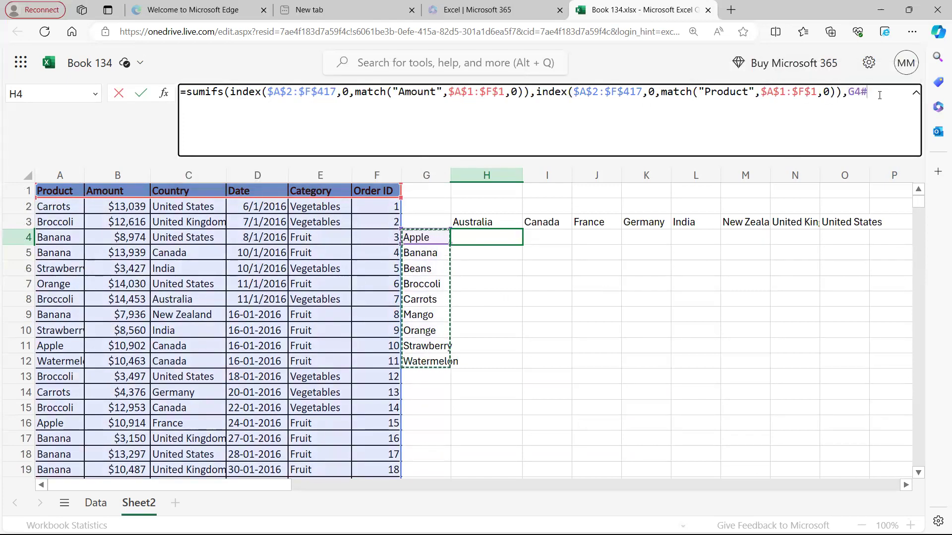
type(",")
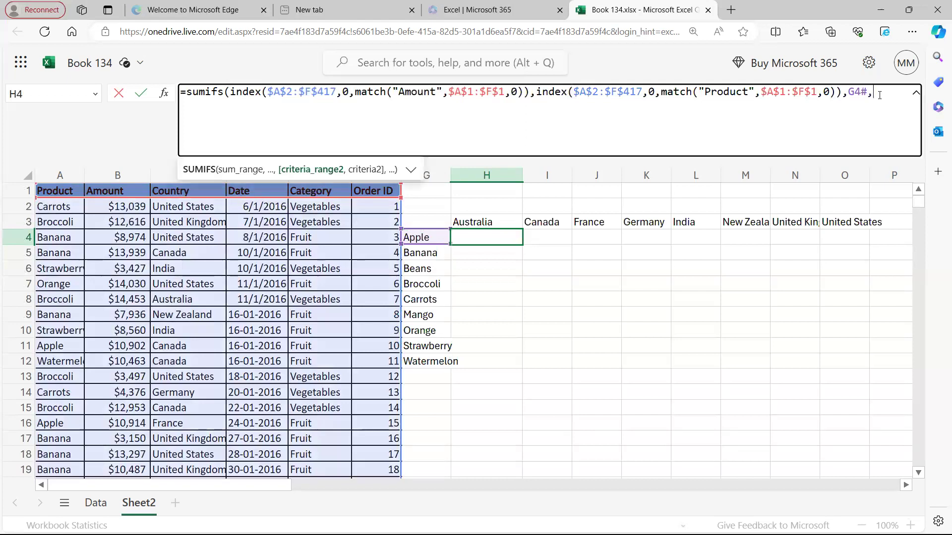
- Add another INDEX/MATCH copy matching "Country" as the second criteria range, with H3# as its criterion, and close the SUMIFS formula
key("ctrl+v")
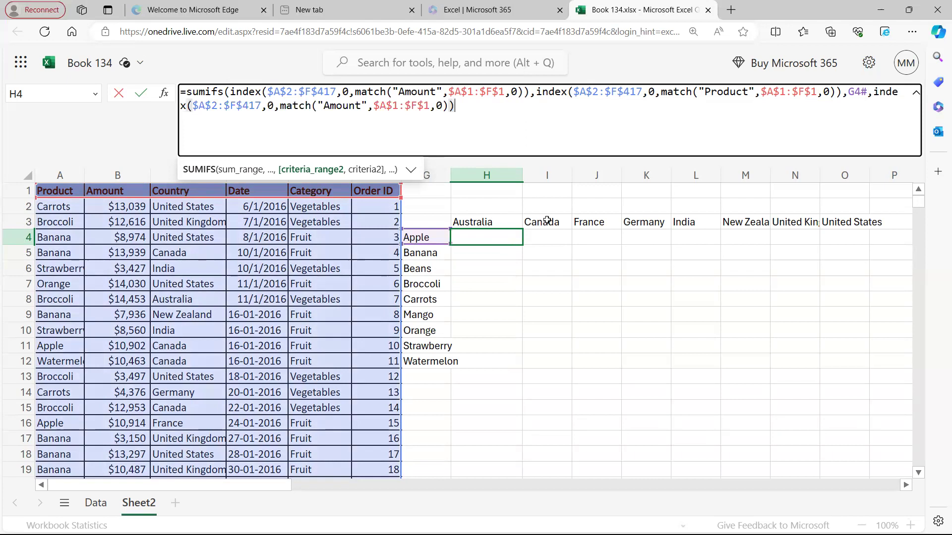
double_click(355, 108)
type("Country")
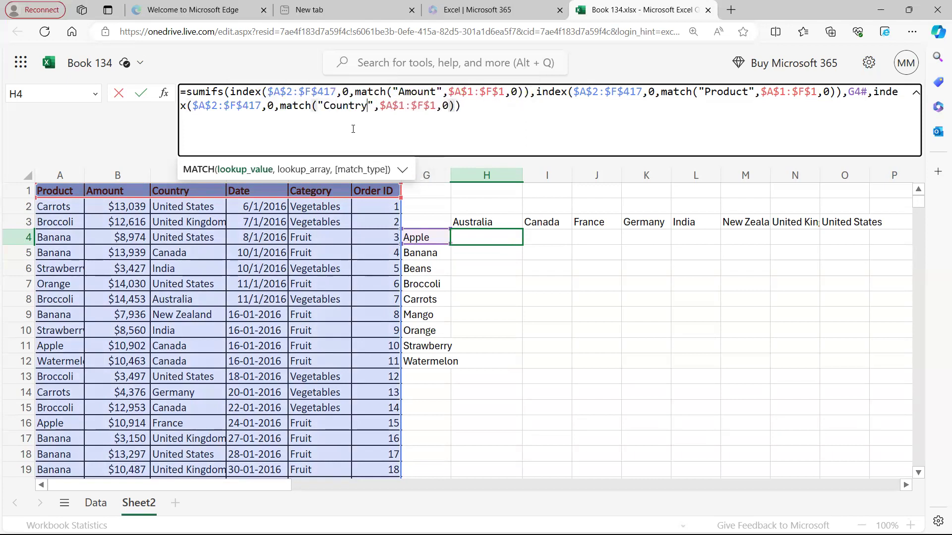
left_click(516, 115)
type(",")
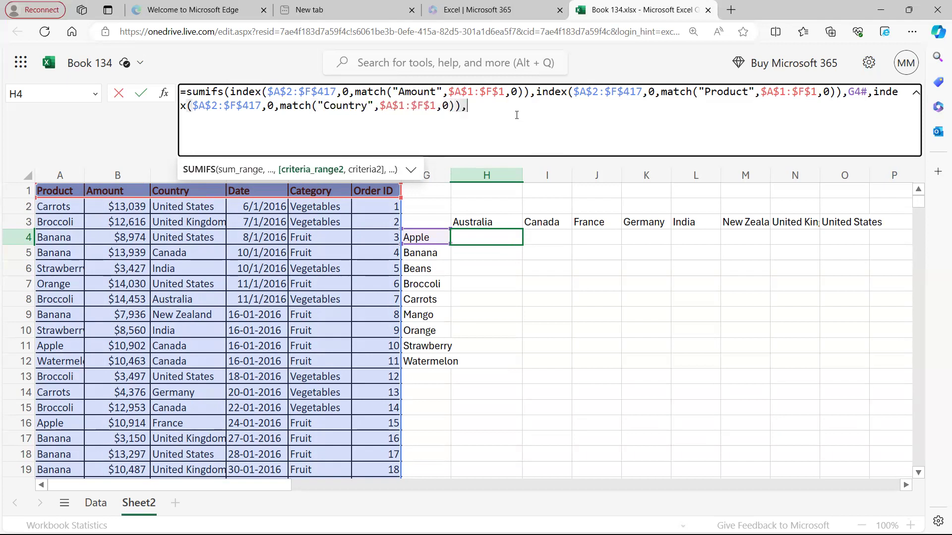
left_click_drag(492, 222, 854, 222)
type(")")
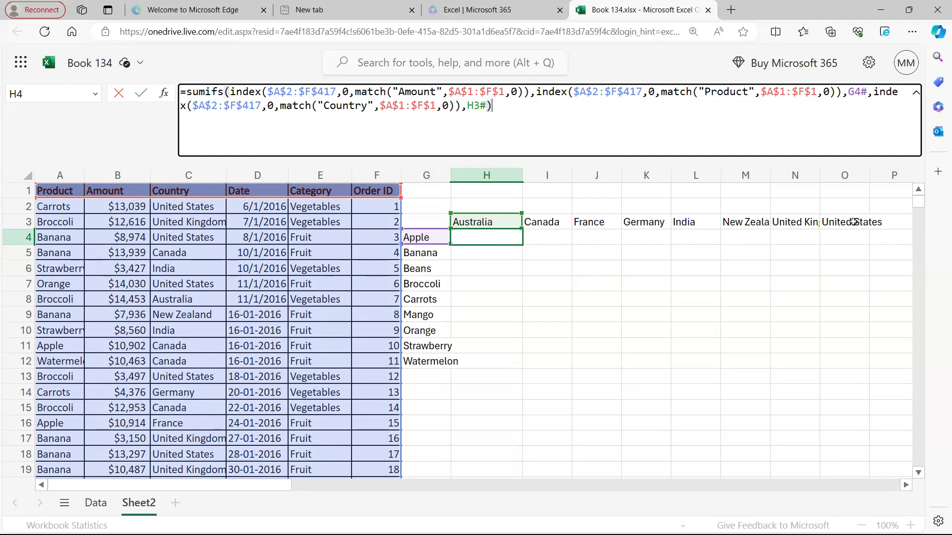
- Enter the SUMIFS formula in H4 and review the product list, country headings and spilled amounts
key("Return")
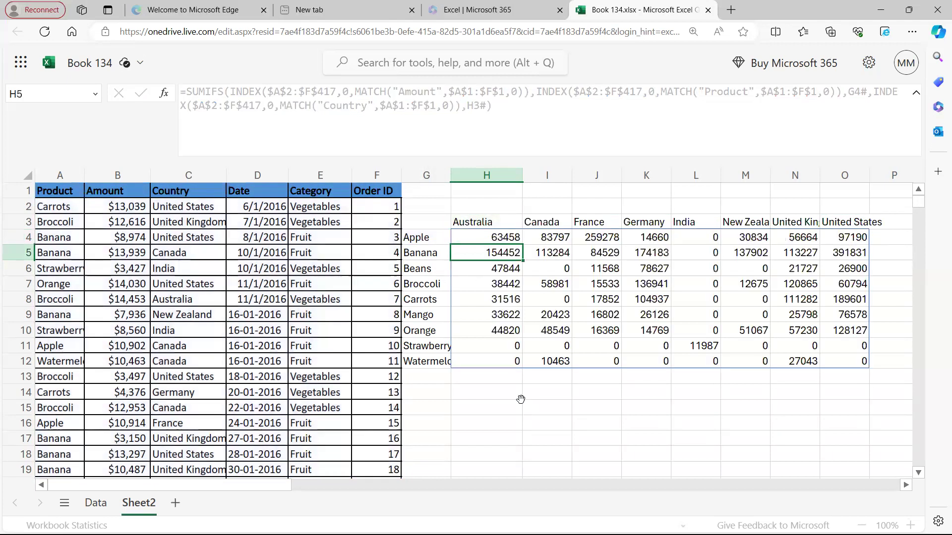
left_click_drag(426, 221, 842, 361)
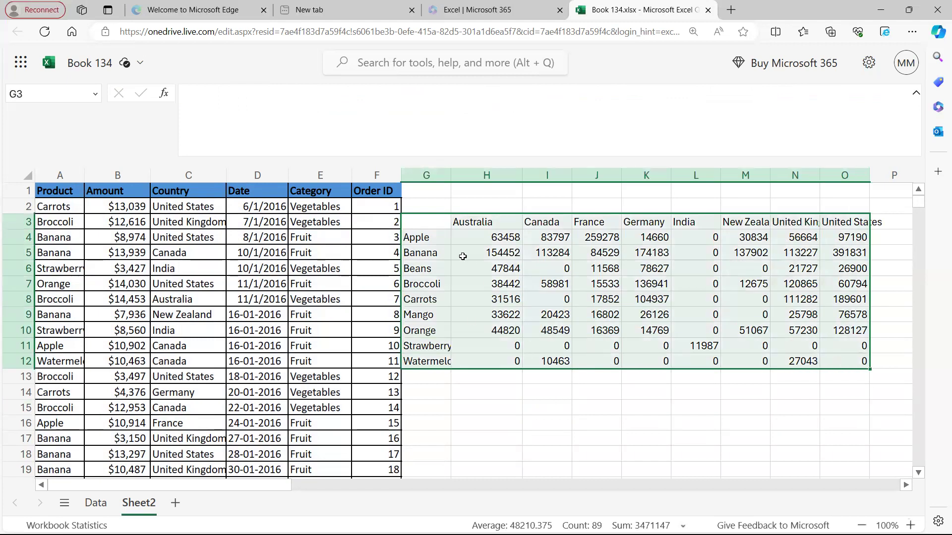
left_click_drag(431, 222, 429, 357)
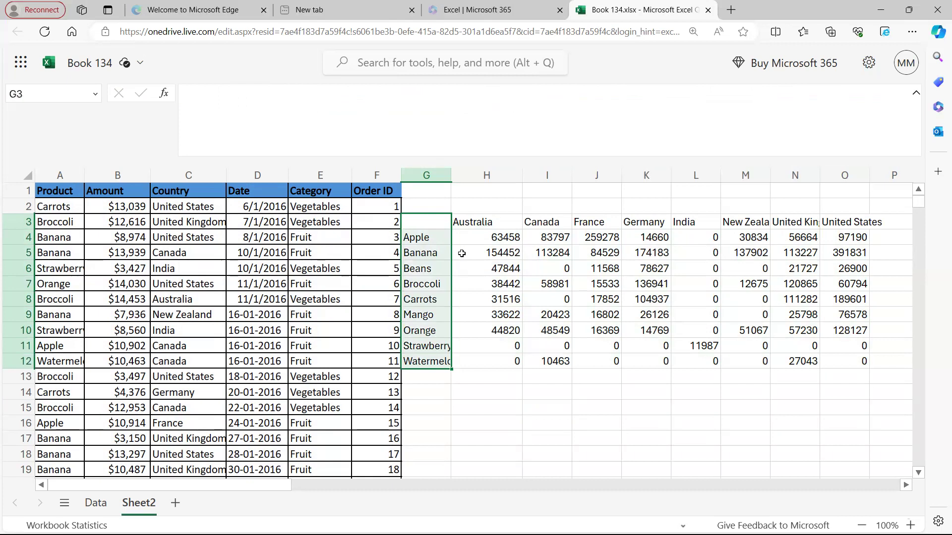
left_click(435, 226)
left_click_drag(436, 226, 431, 361)
left_click_drag(426, 281, 427, 361)
left_click_drag(478, 221, 781, 221)
left_click_drag(513, 240, 855, 365)
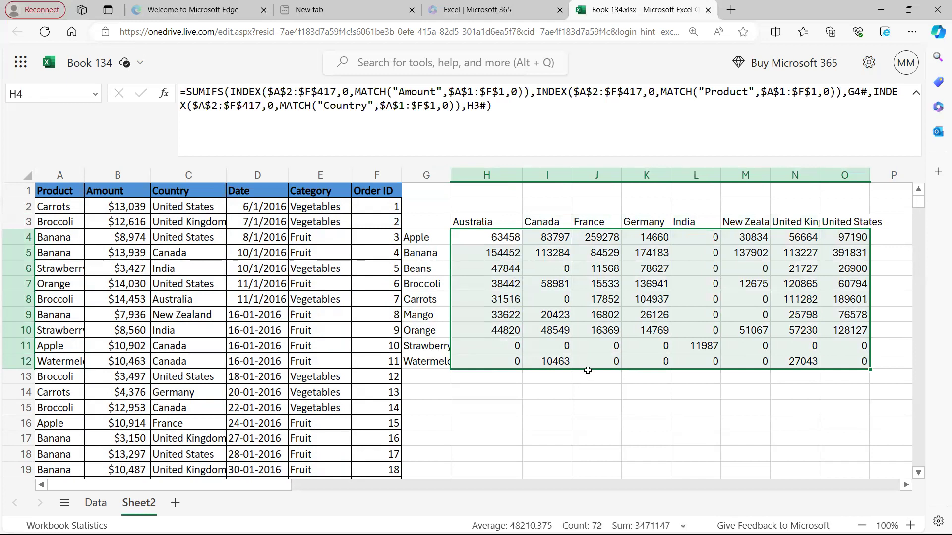
left_click(529, 396)
- Replace G4# in H4's SUMIFS with the SORT(UNIQUE(INDEX/MATCH "product")) expression copied from G4
left_click(424, 237)
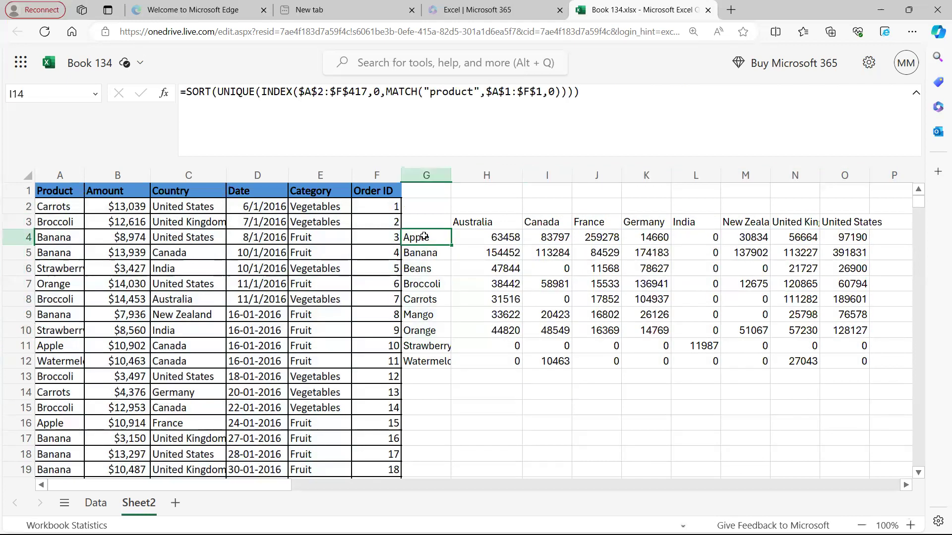
left_click_drag(187, 92, 584, 112)
key("ctrl+c")
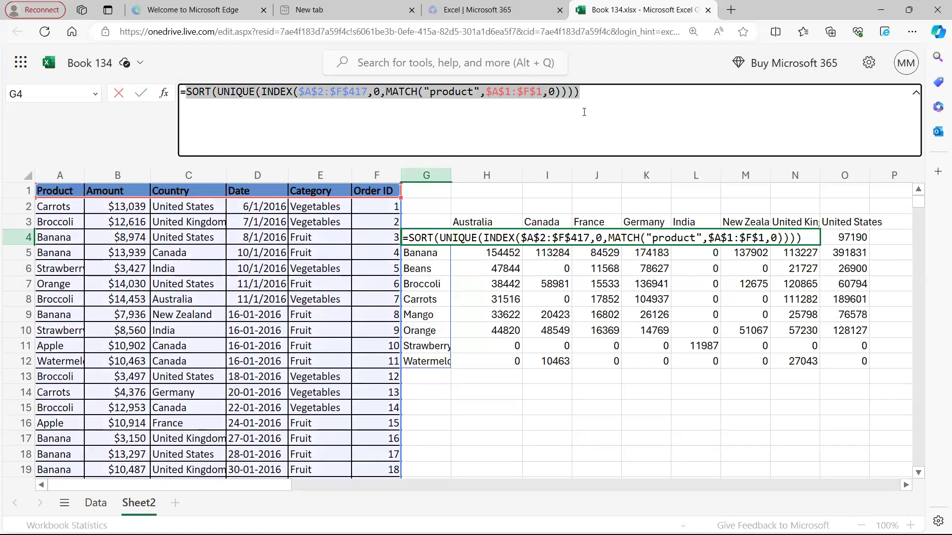
key("Escape")
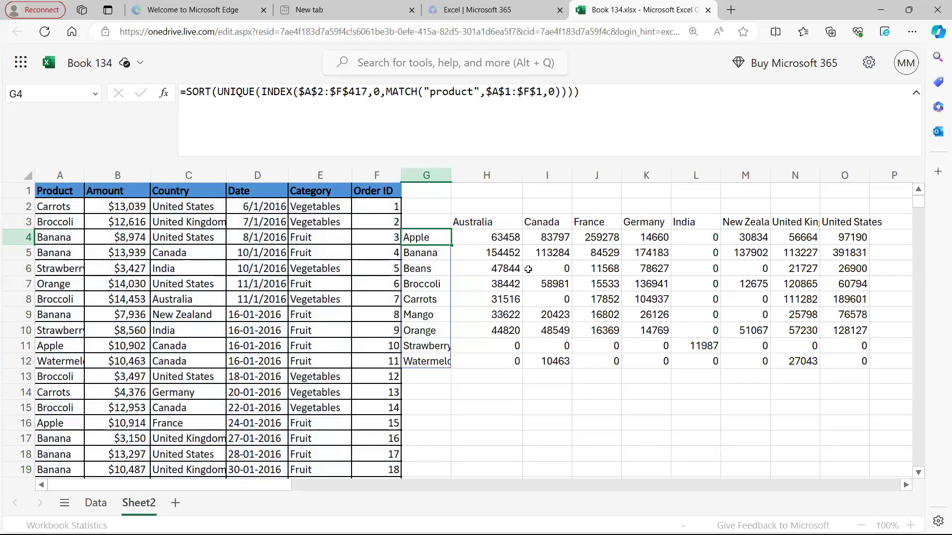
left_click(497, 237)
left_click(441, 237)
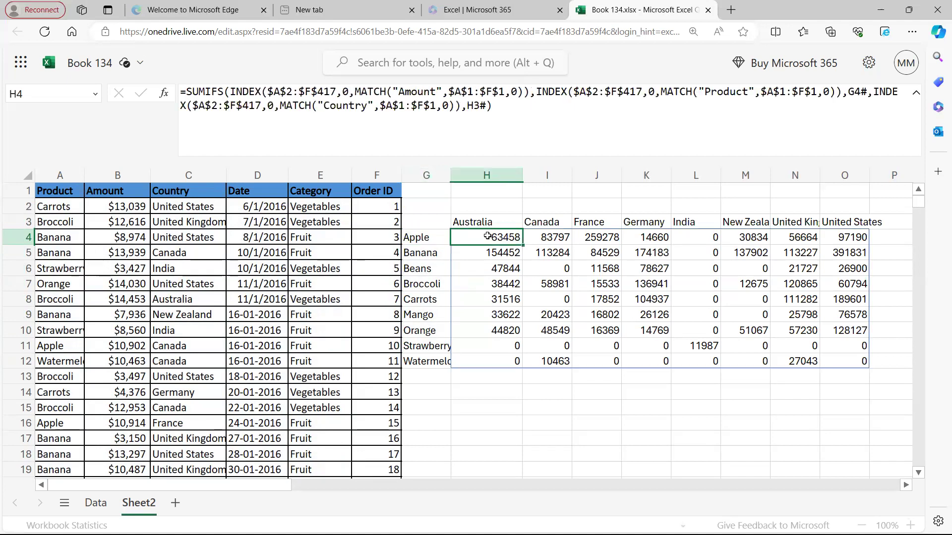
double_click(864, 90)
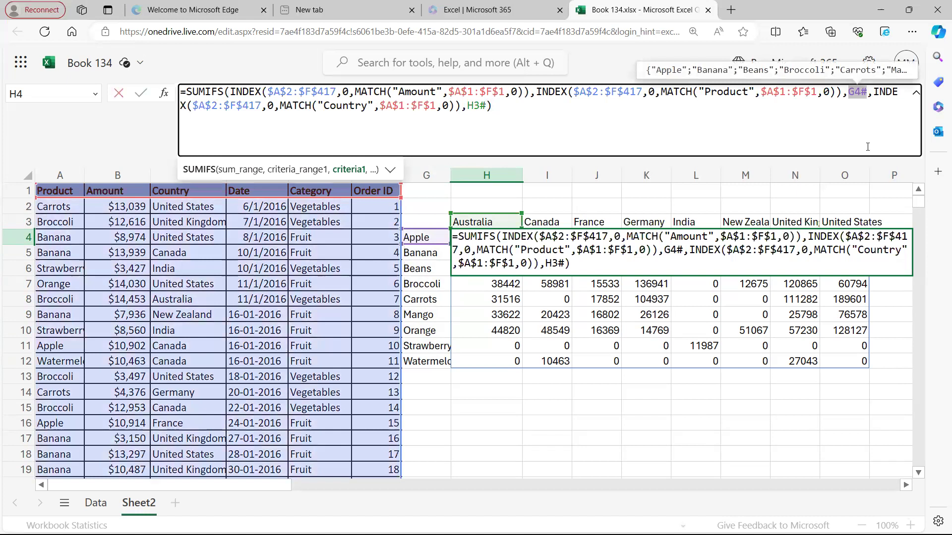
key("ctrl+v")
key("Return")
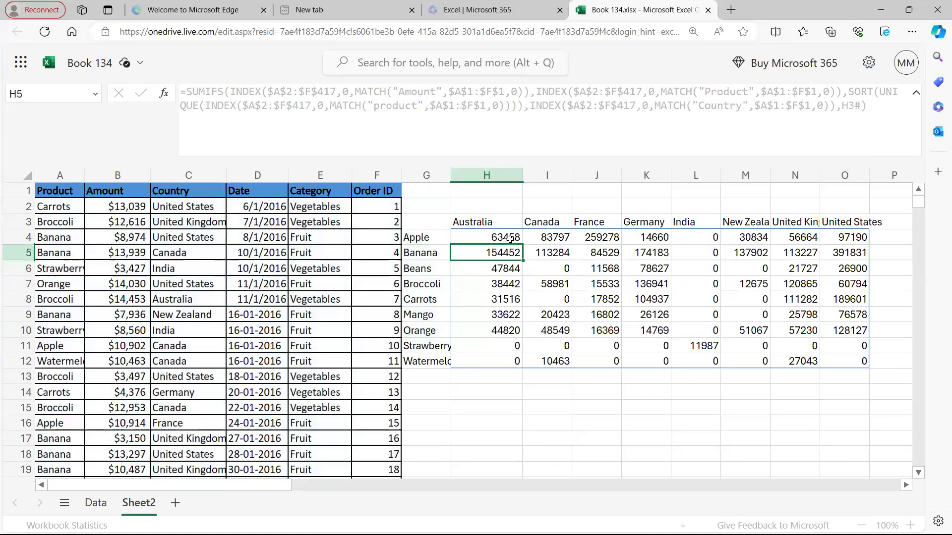
left_click(510, 235)
left_click_drag(430, 224, 429, 392)
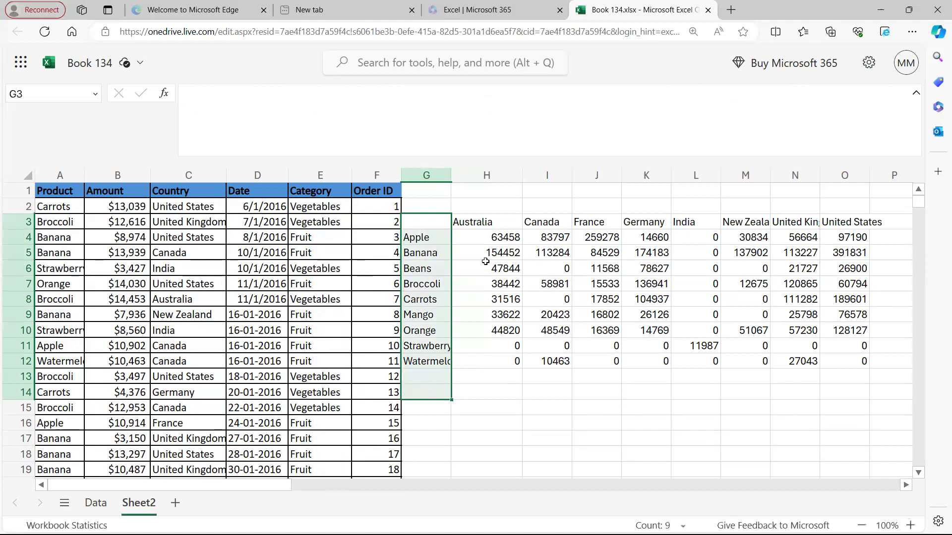
- Replace H3# in H4's SUMIFS with the TRANSPOSE(SORT(UNIQUE(INDEX/MATCH "Country"))) expression copied from H3
left_click(485, 230)
left_click_drag(659, 97, 186, 94)
key("ctrl+c")
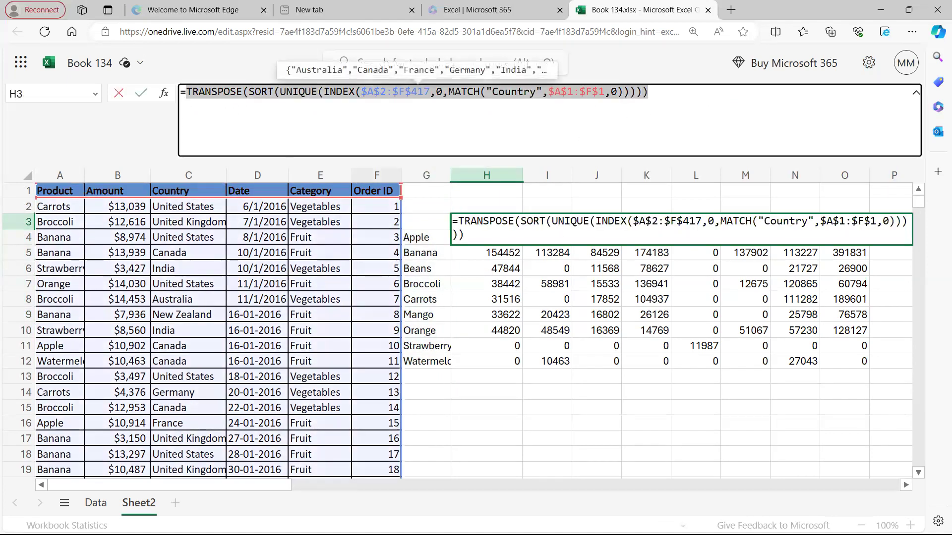
key("Escape")
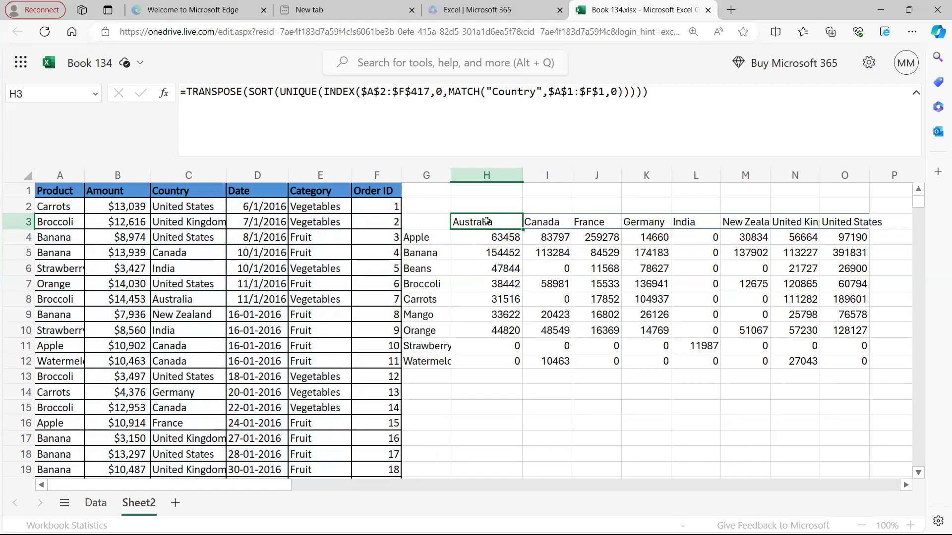
left_click(485, 237)
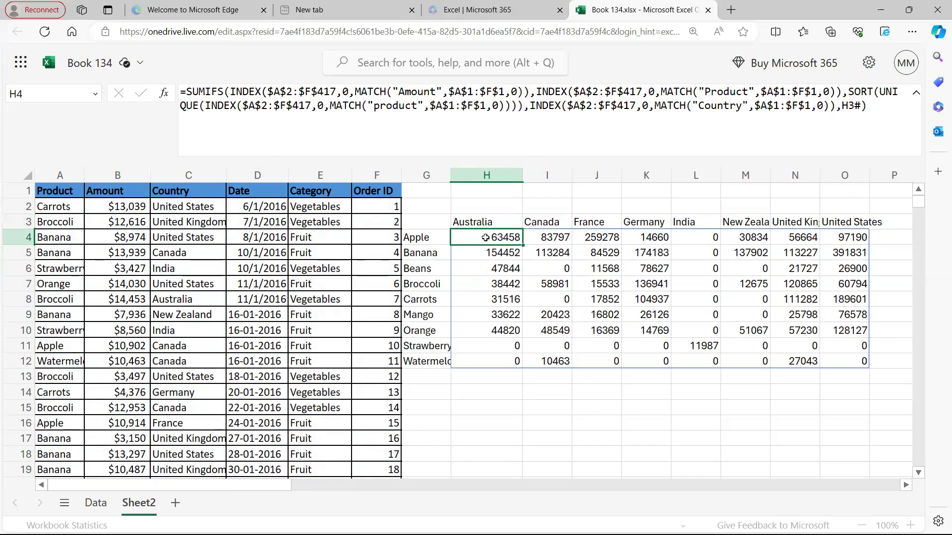
left_click_drag(862, 108, 843, 108)
key("ctrl+v")
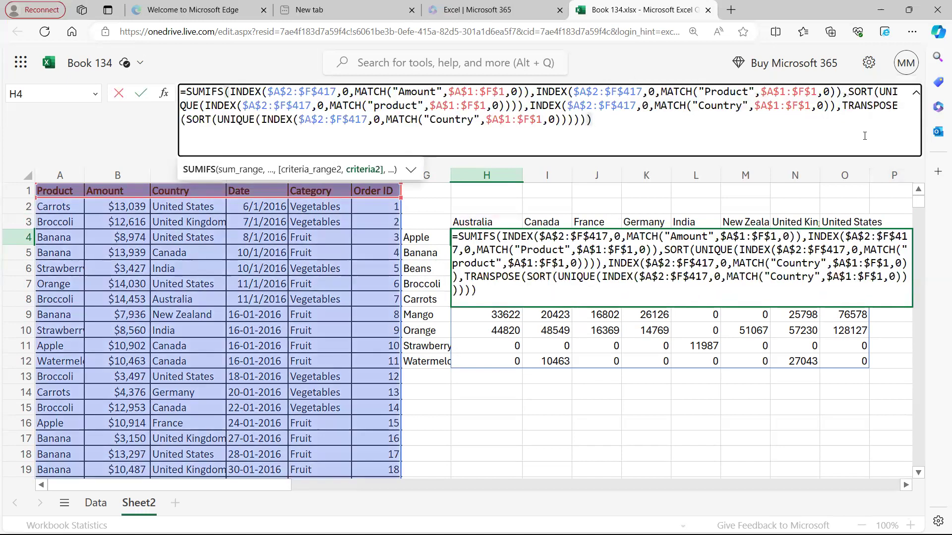
key("Return")
left_click(564, 401)
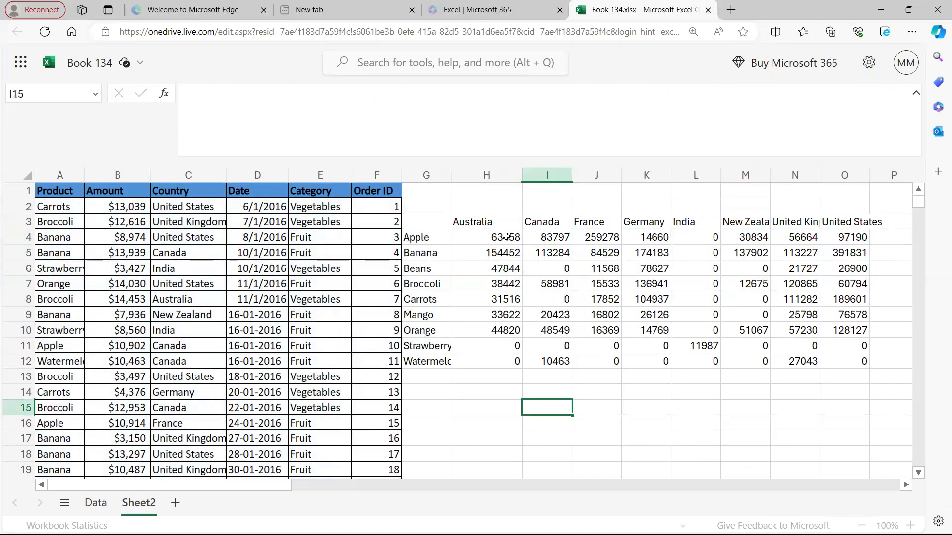
- Clear the country headings in row 3 and the product list in column G, and check the H4 formula without them
left_click(488, 237)
left_click(496, 223)
key("shift+Right")
key("shift+Right")
key("shift+Right")
key("shift+Right")
key("shift+Right")
key("shift+Right")
key("shift+Right")
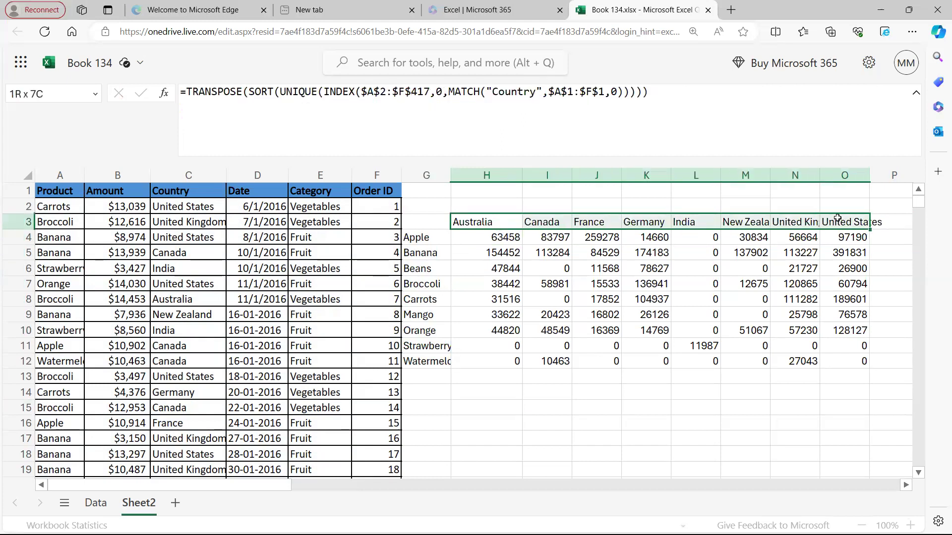
key("Delete")
left_click(426, 239)
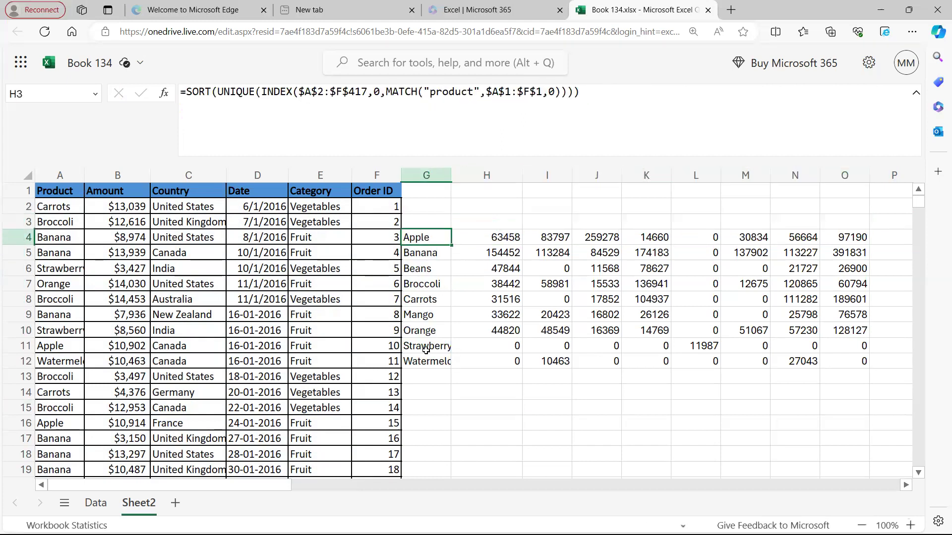
key("Delete")
left_click(487, 414)
left_click(513, 236)
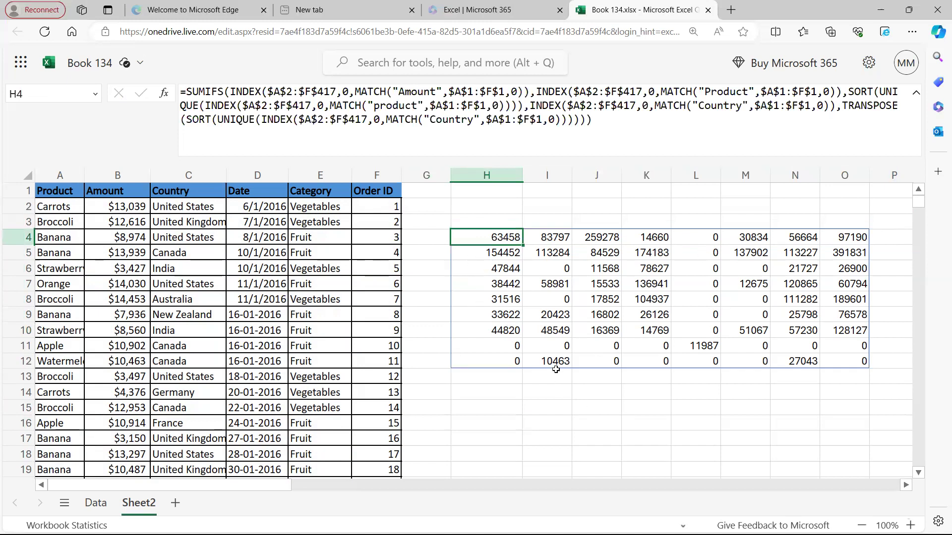
- Undo the clearing of the product list and the country headings
key("ctrl+z")
key("ctrl+z")
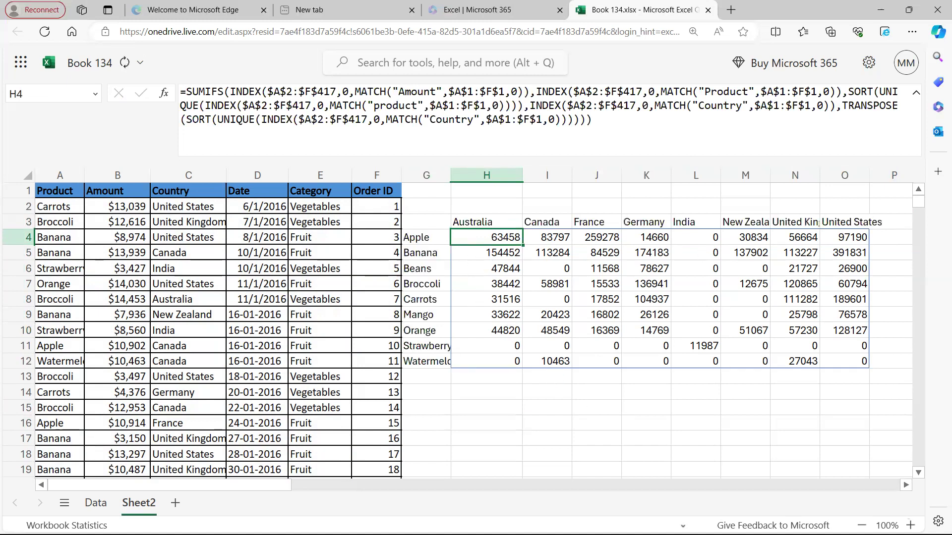
left_click(529, 413)
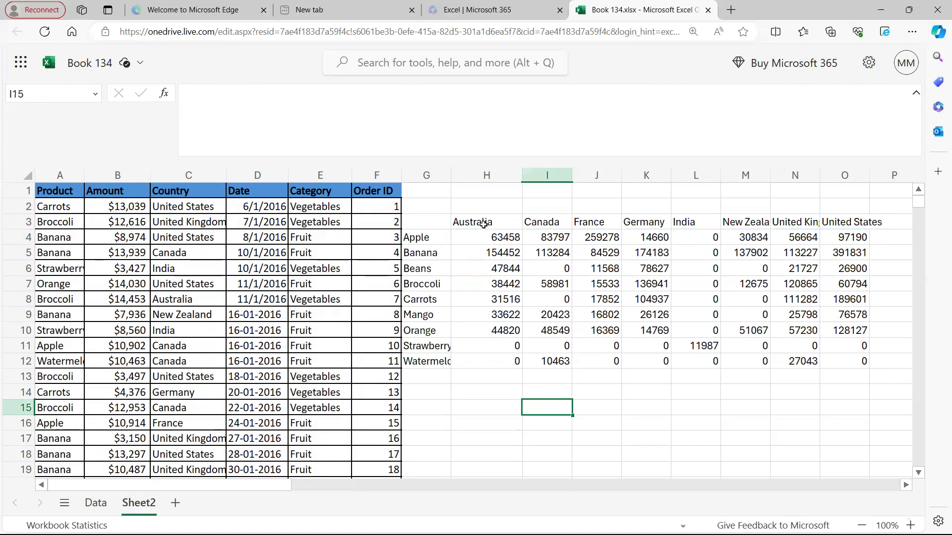
- Copy the TRANSPOSE country-heading expression from H3's formula without its equals sign, leaving H3's formula unedited
left_click(484, 223)
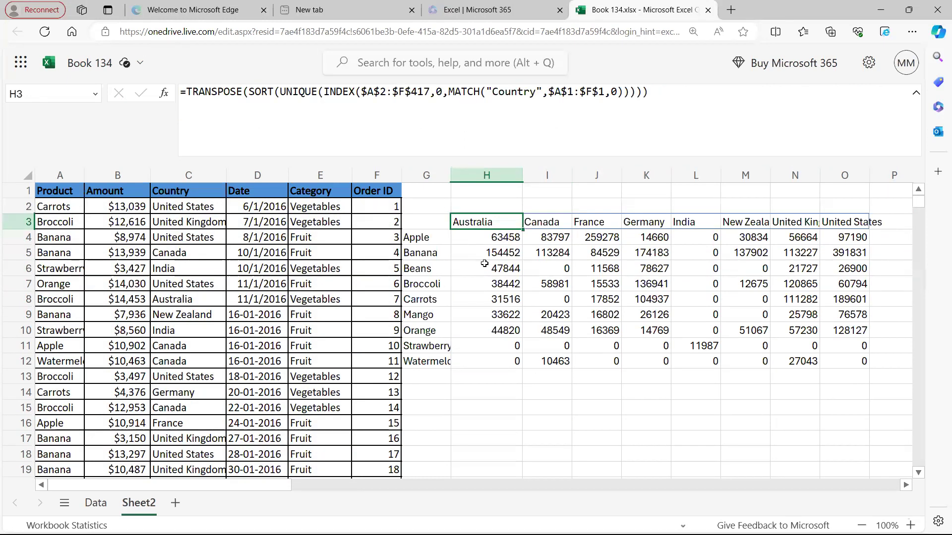
left_click(492, 240)
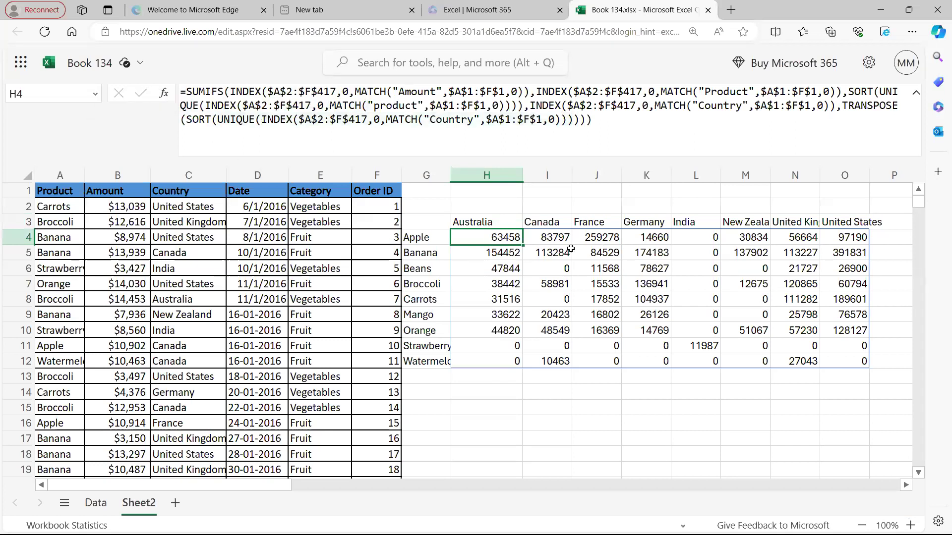
left_click(468, 218)
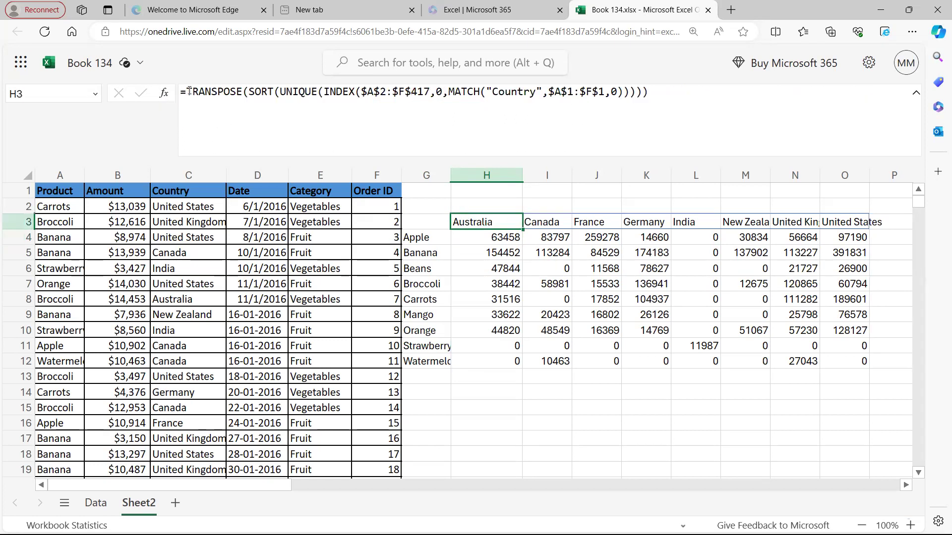
left_click(232, 92)
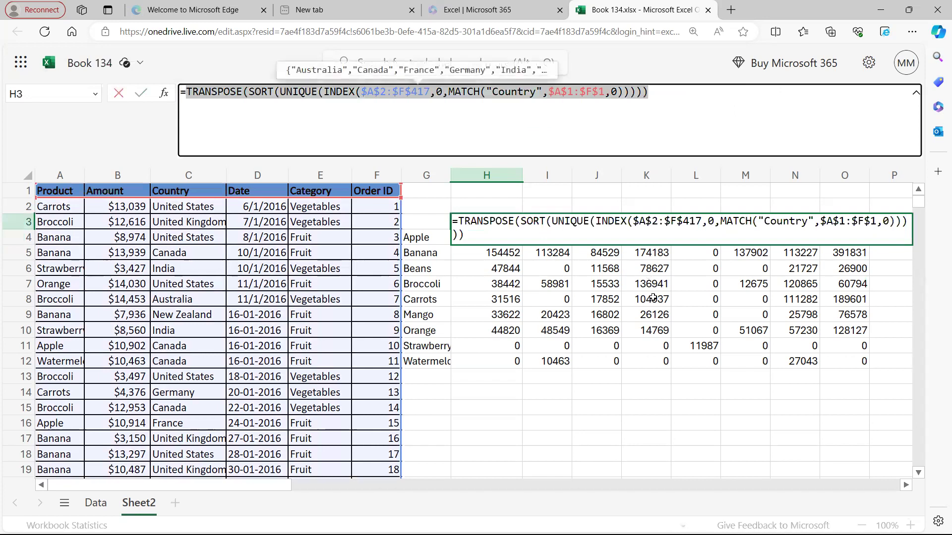
key("Escape")
left_click(496, 404)
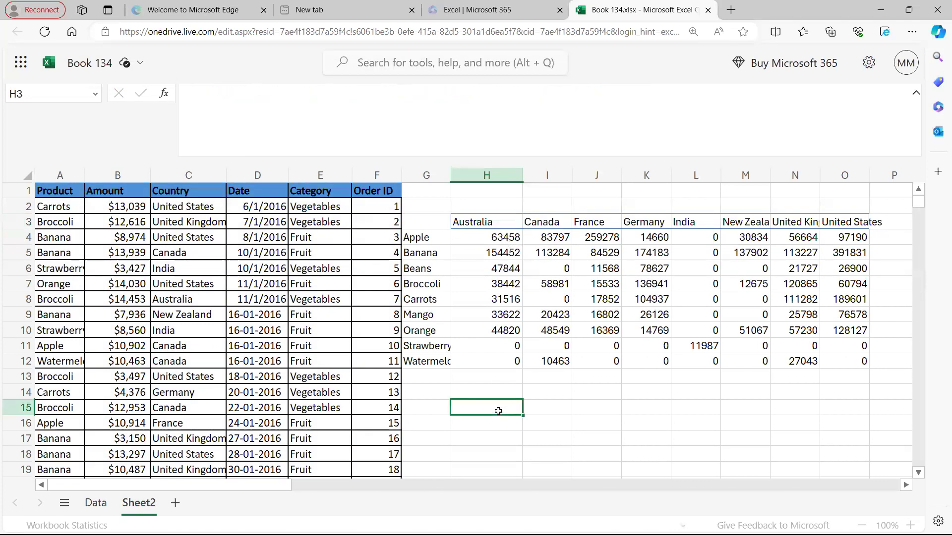
left_click(496, 221)
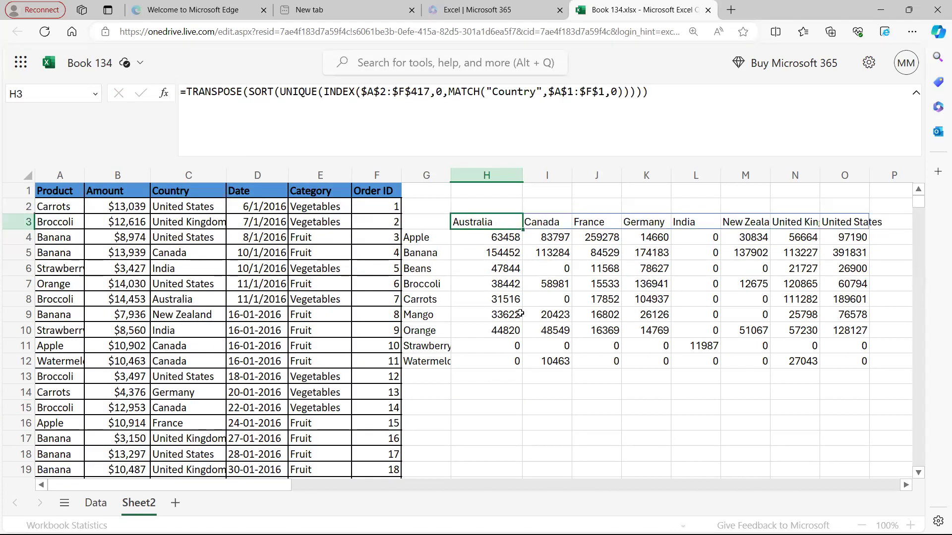
- Edit the H4 formula to begin with VSTACK( directly before SUMIFS
left_click(484, 238)
left_click(183, 91)
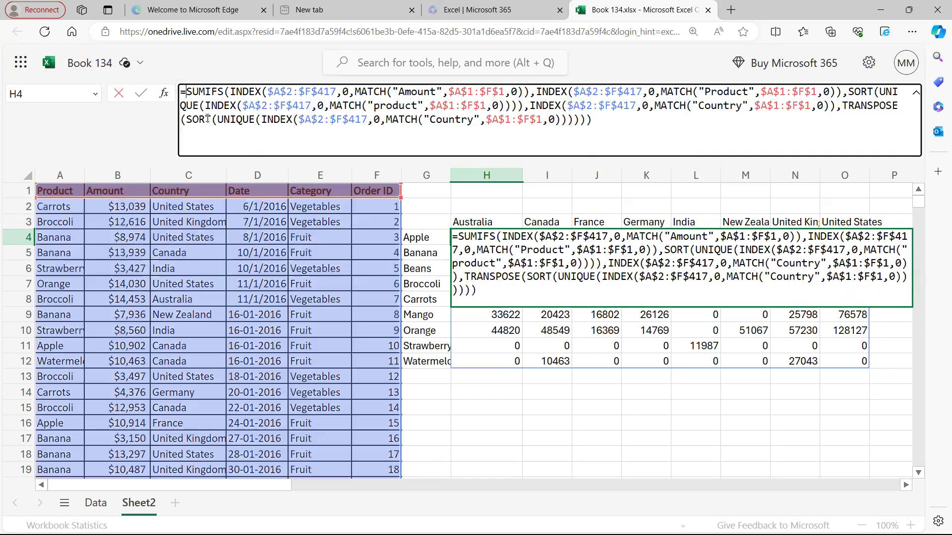
type("Vsta")
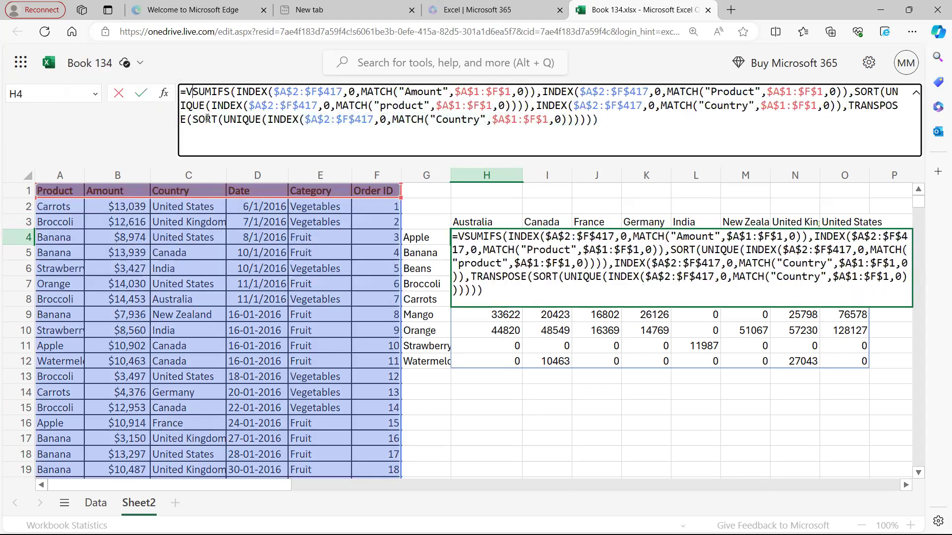
type("ck")
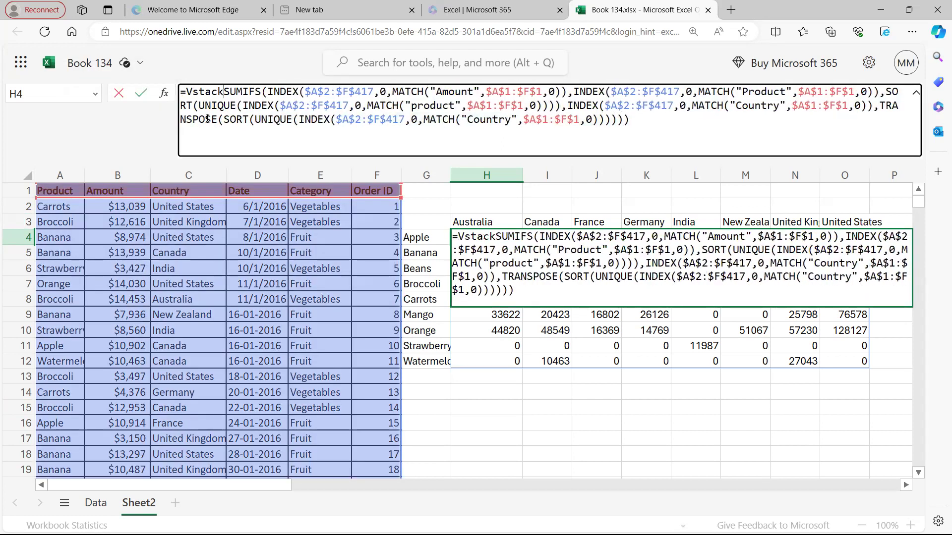
key("BackSpace")
key("BackSpace")
key("BackSpace")
key("BackSpace")
type("tack(")
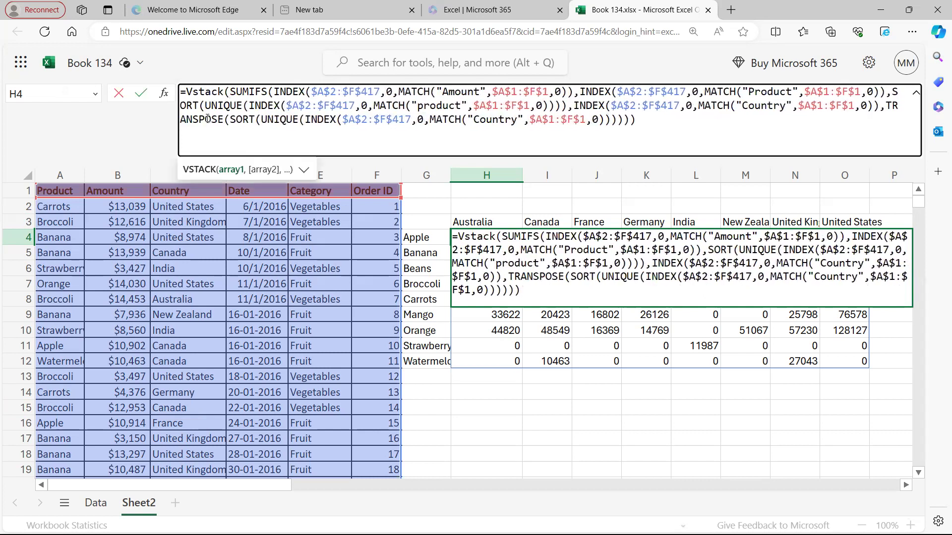
- Insert the copied TRANSPOSE country expression as VSTACK's first array before SUMIFS in H4, and clear the old headings formula from H3
type("TRANSPOSE(SORT(UNIQUE(INDEX($A$2:$F$417,0,MATCH(\"Country\",$A$1:$F$1,0))))),")
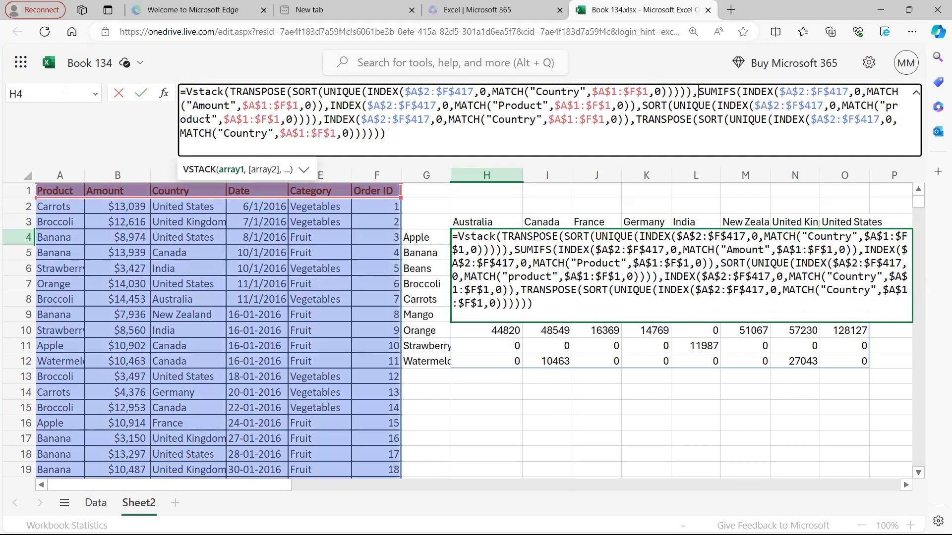
left_click(440, 130)
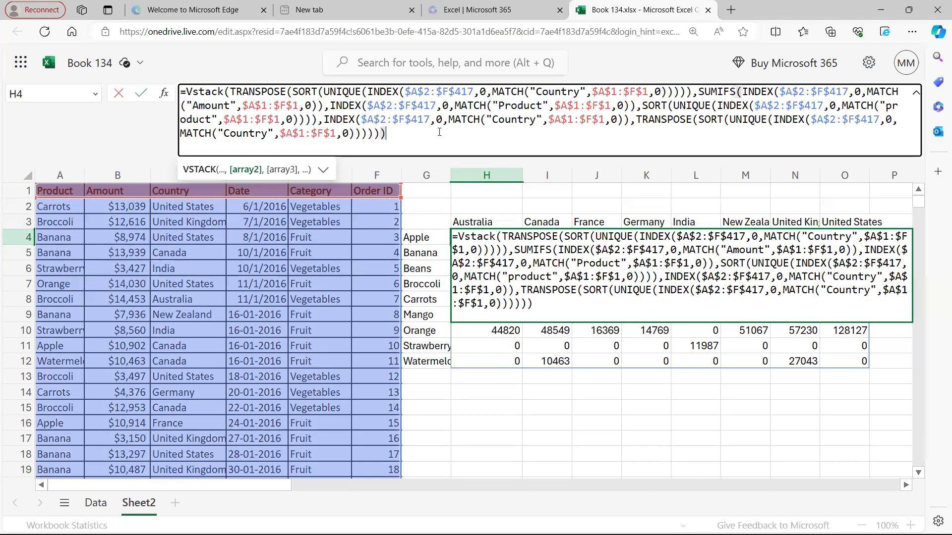
key("Return")
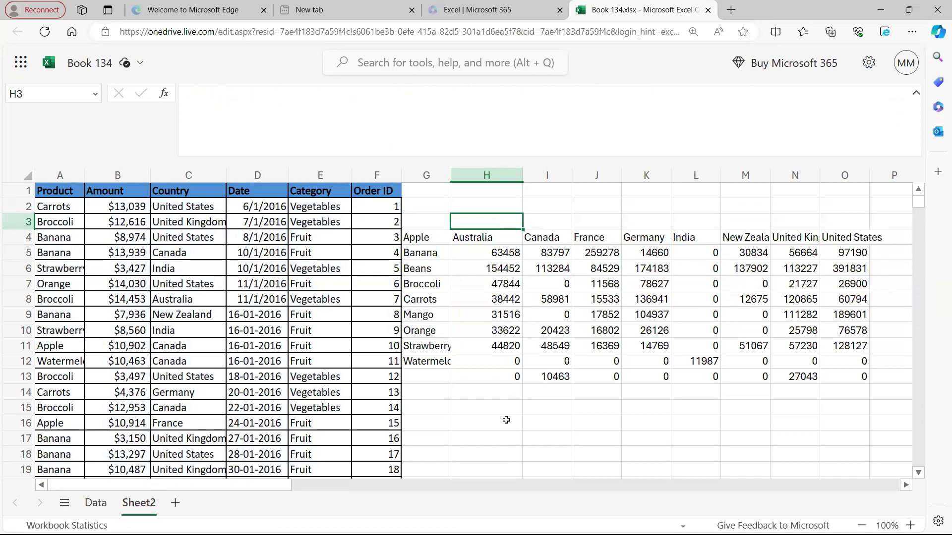
left_click(506, 419)
left_click_drag(501, 240, 846, 372)
left_click(580, 424)
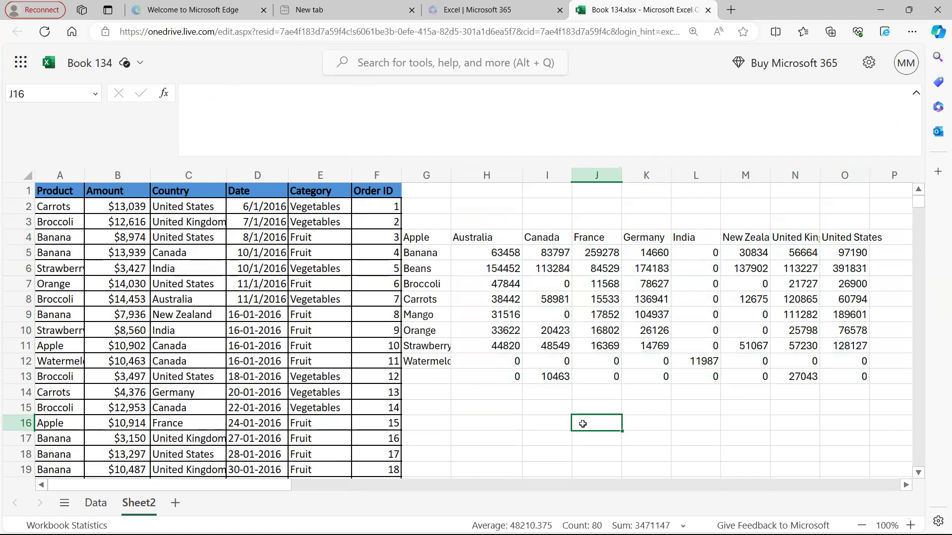
- Wrap the sorted product list formula in G4 in VSTACK with an empty string "" as its first array
left_click(438, 240)
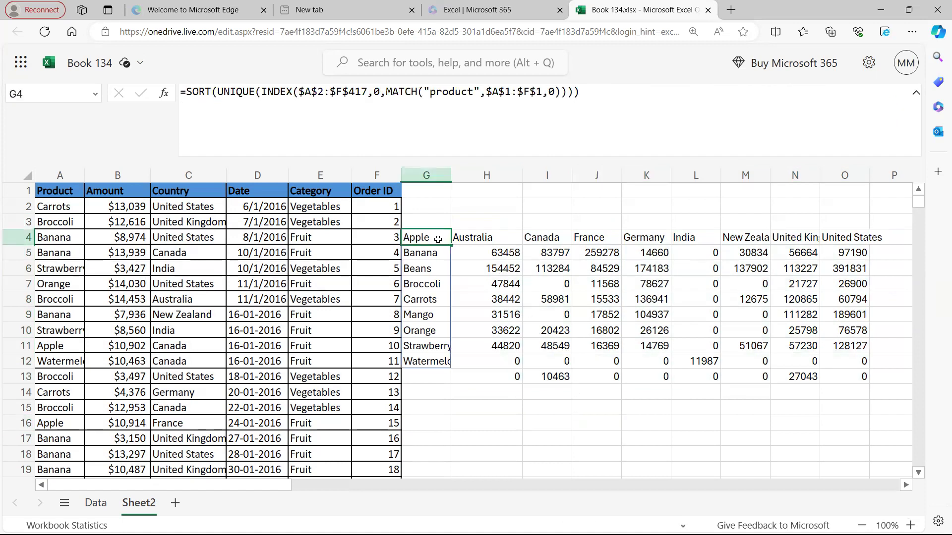
left_click_drag(437, 240, 435, 360)
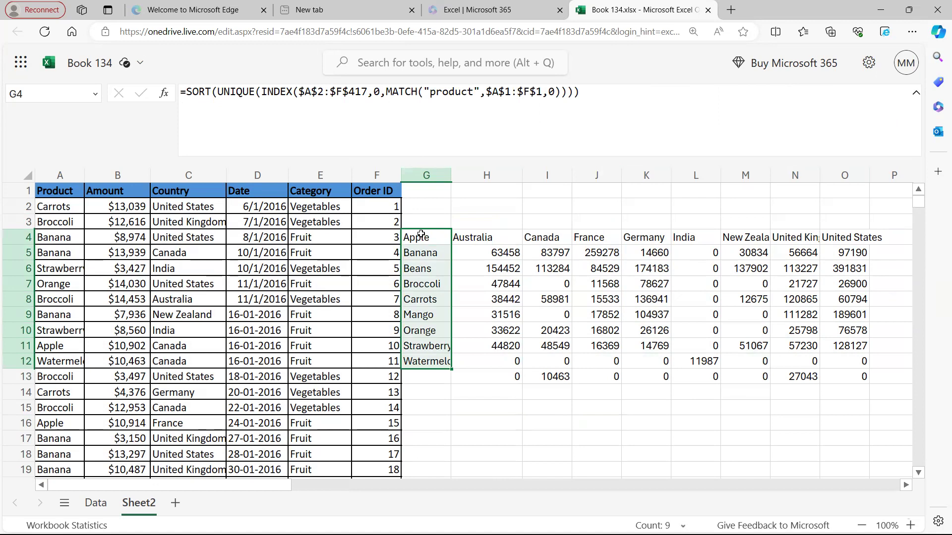
left_click(188, 93)
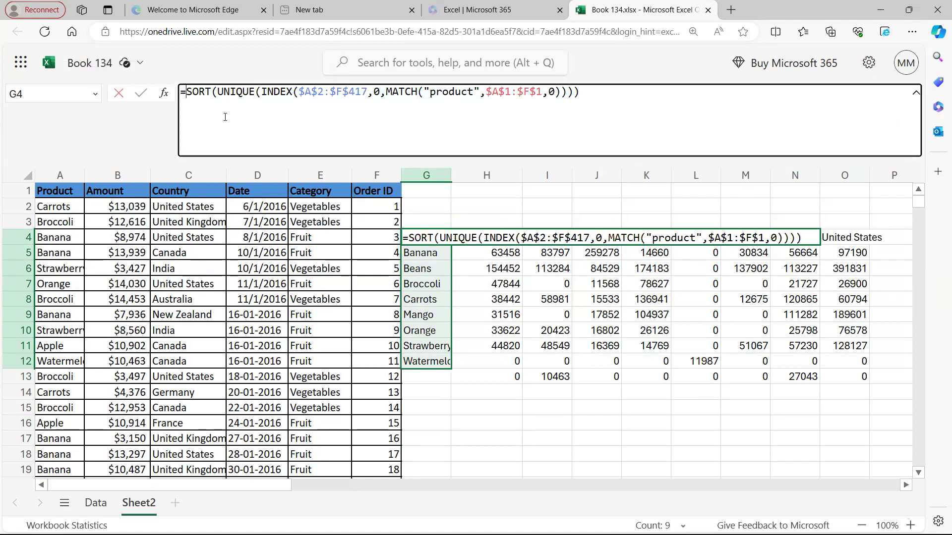
type("Vstack(")
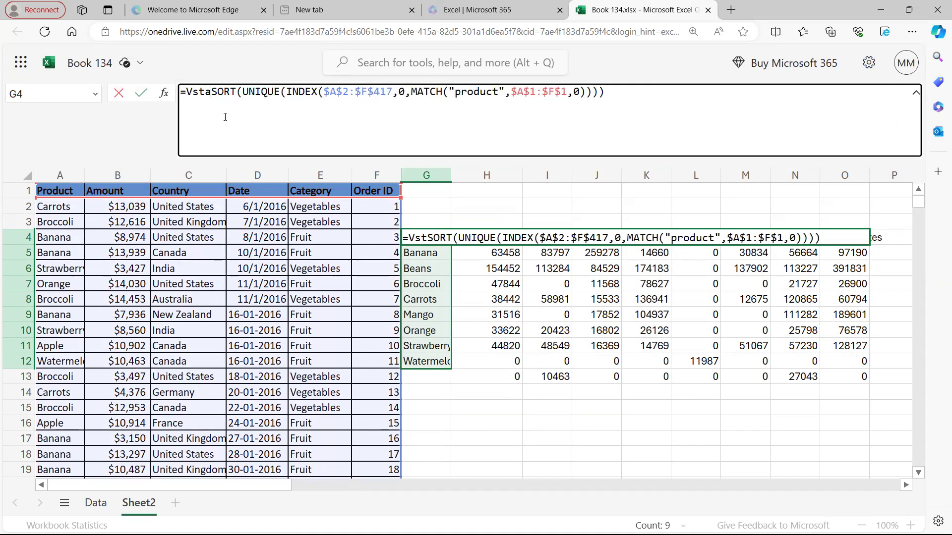
type("\"\"")
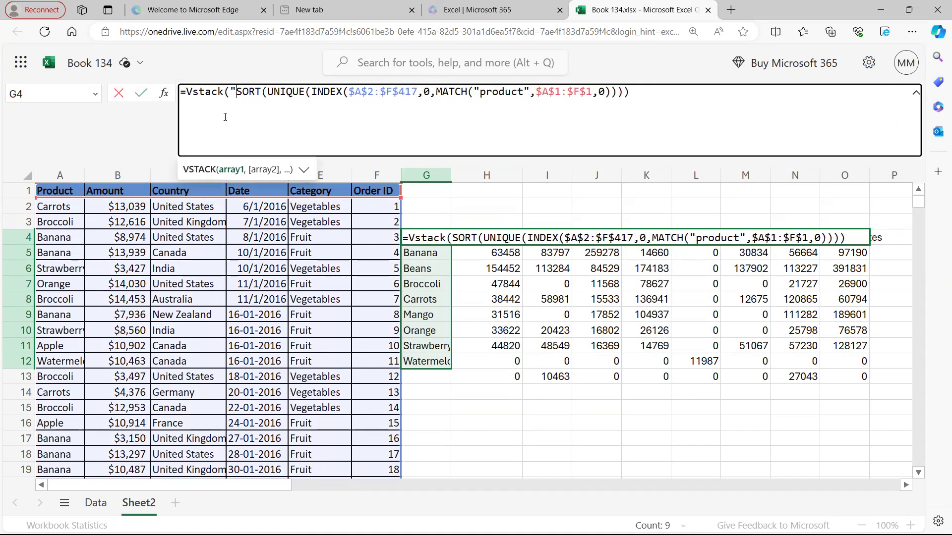
type(",")
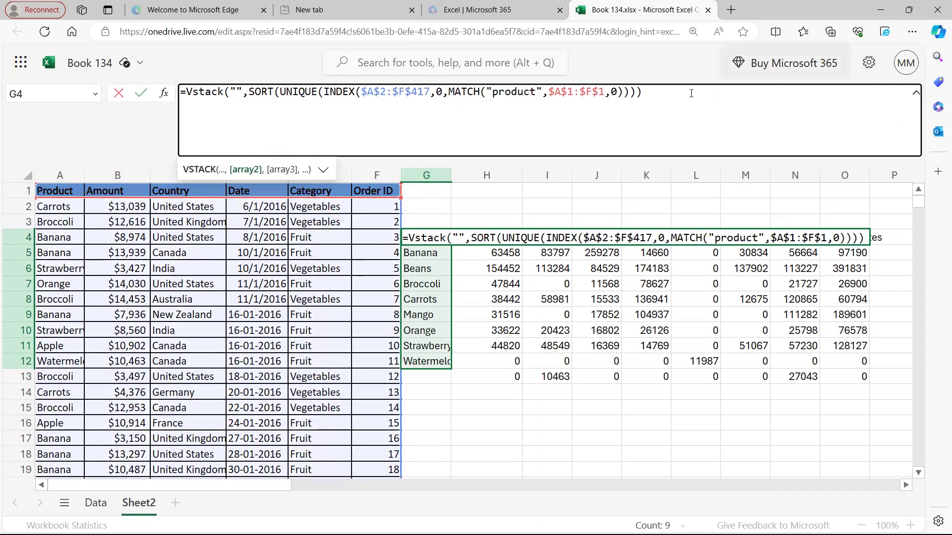
left_click(679, 98)
key("Return")
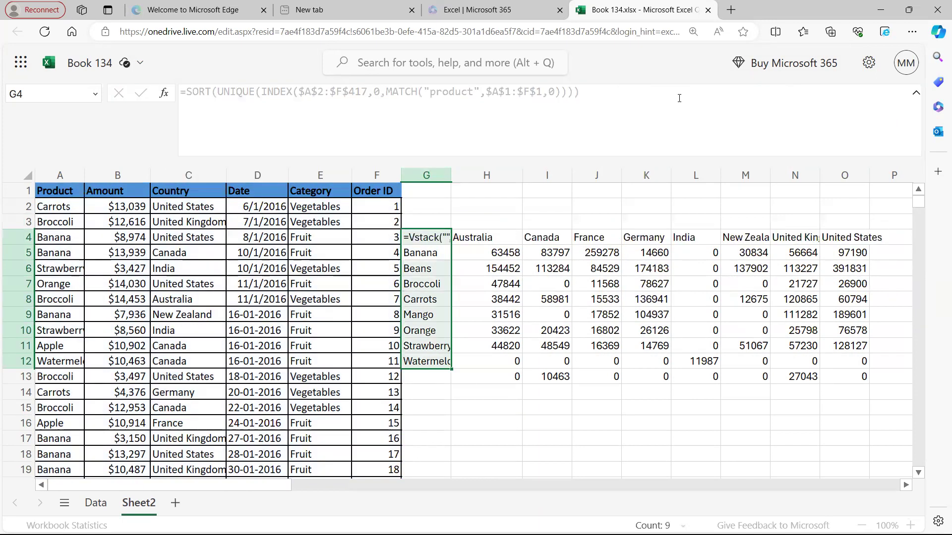
left_click(462, 427)
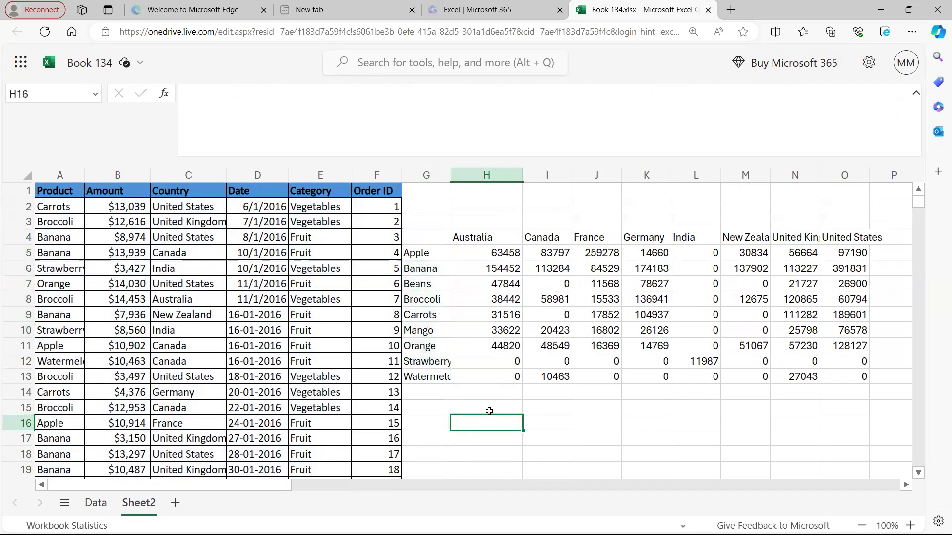
- Widen column G to fit the longest product names and check the stacked product list in G4:G13
left_click_drag(451, 175, 463, 175)
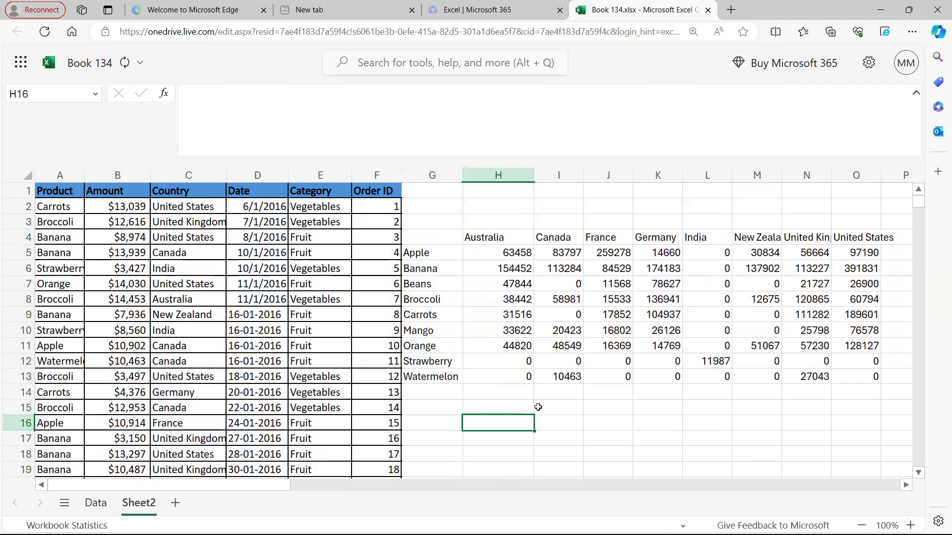
left_click(431, 252)
left_click(480, 422)
left_click(441, 240)
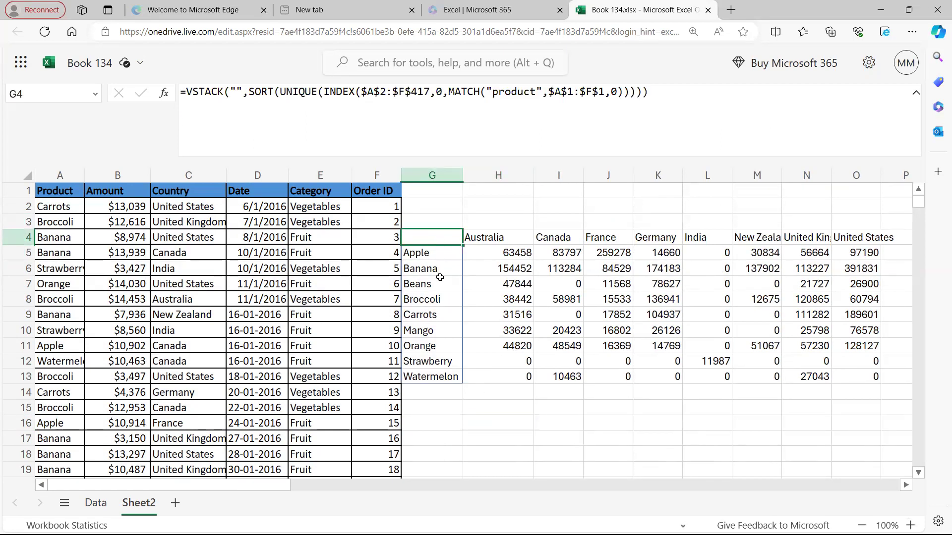
left_click(447, 418)
left_click(447, 238)
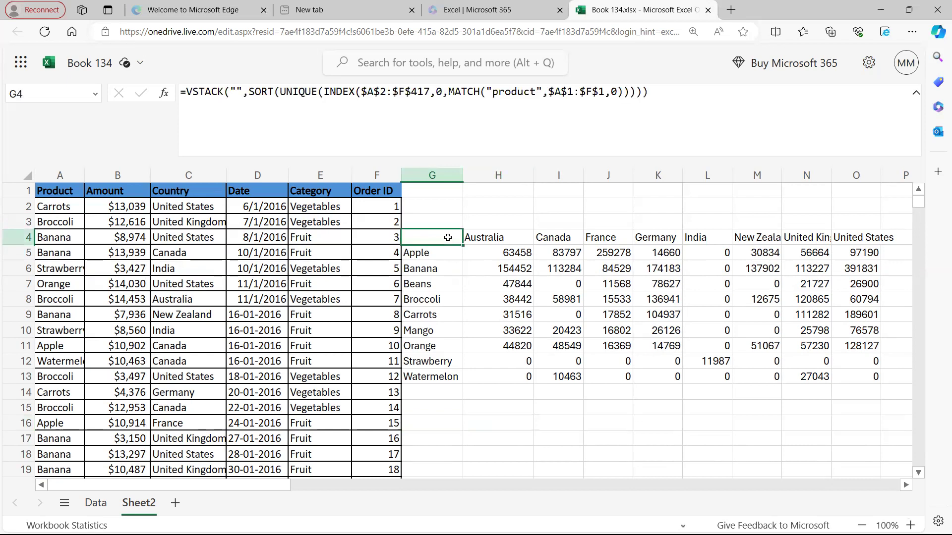
left_click_drag(448, 238, 446, 375)
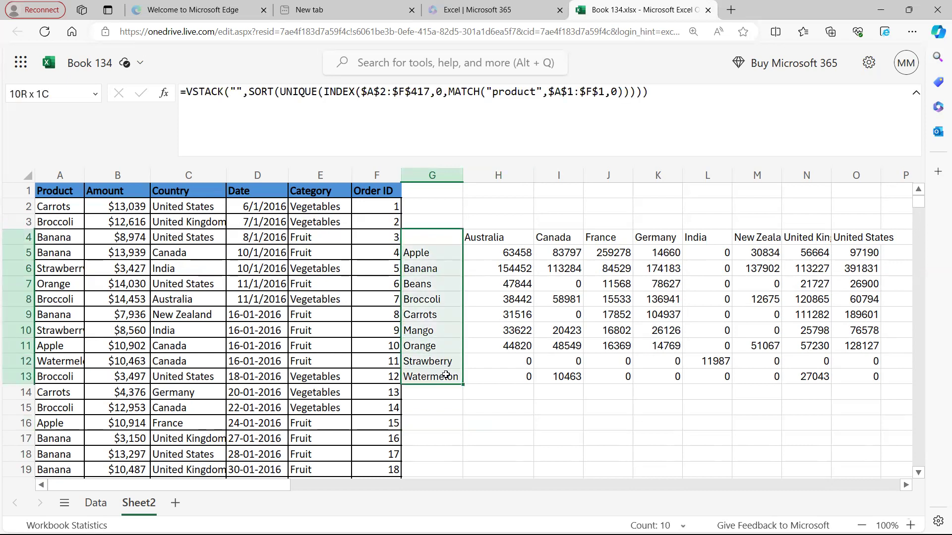
- Copy the VSTACK product expression from G4's formula without its equals sign, leaving G4's formula unedited
left_click(436, 237)
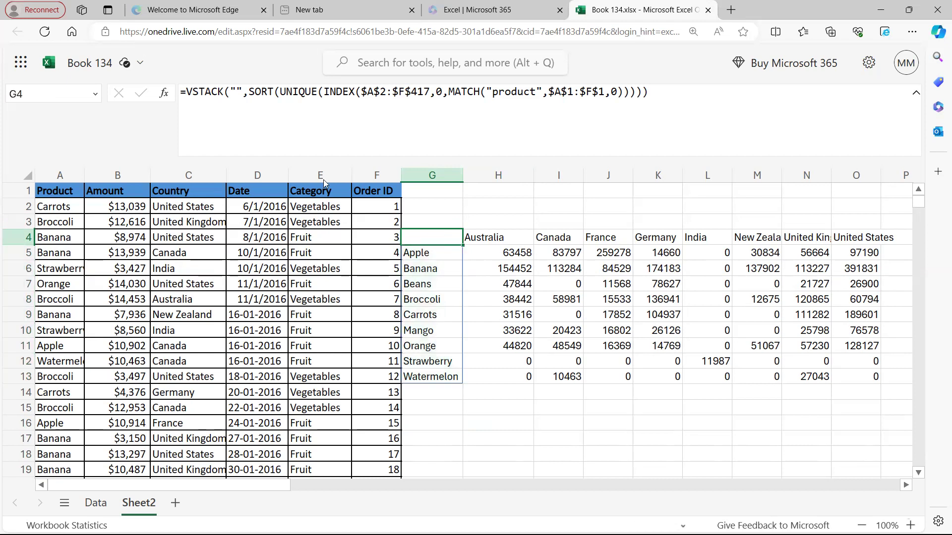
left_click(197, 103)
left_click_drag(188, 95, 685, 96)
key("ctrl+c")
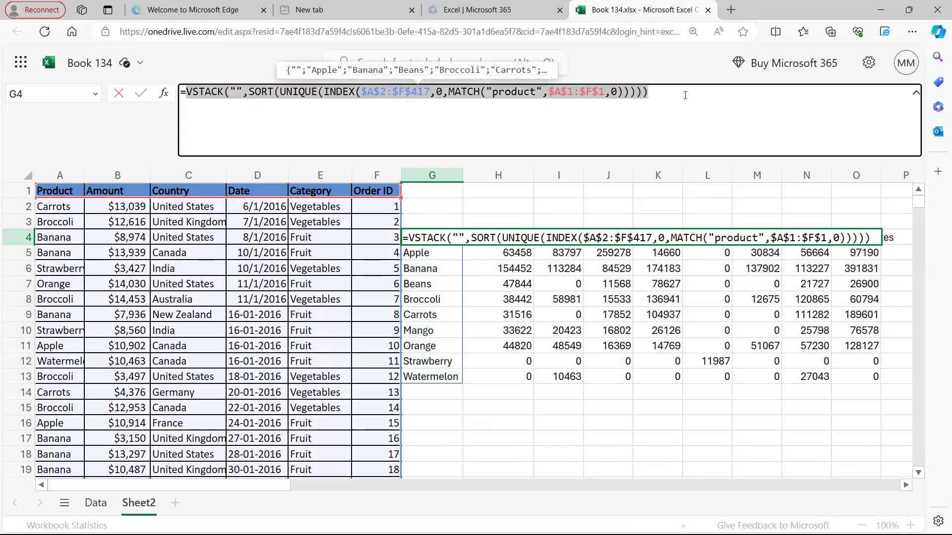
key("Escape")
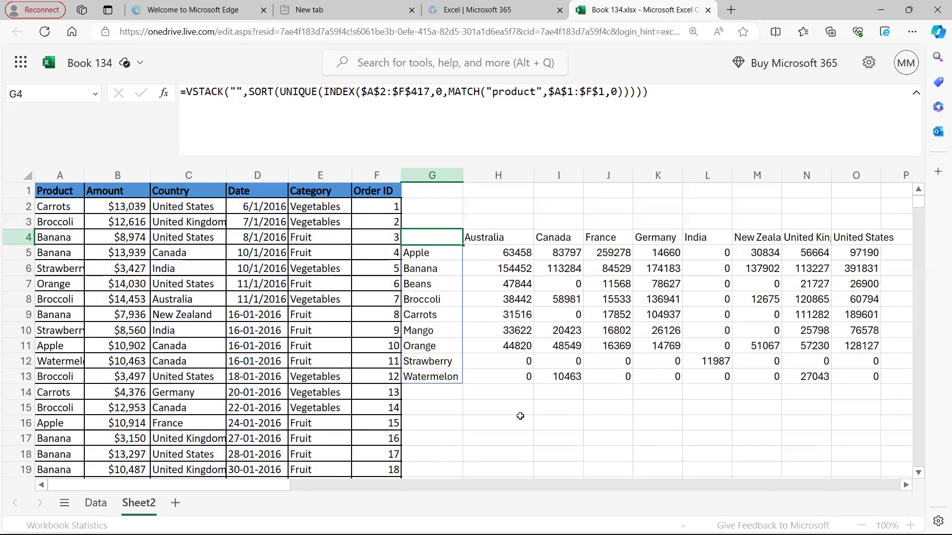
- Wrap H4's formula in HSTACK, with the copied product VSTACK expression as first array and the existing VSTACK as second
left_click(494, 241)
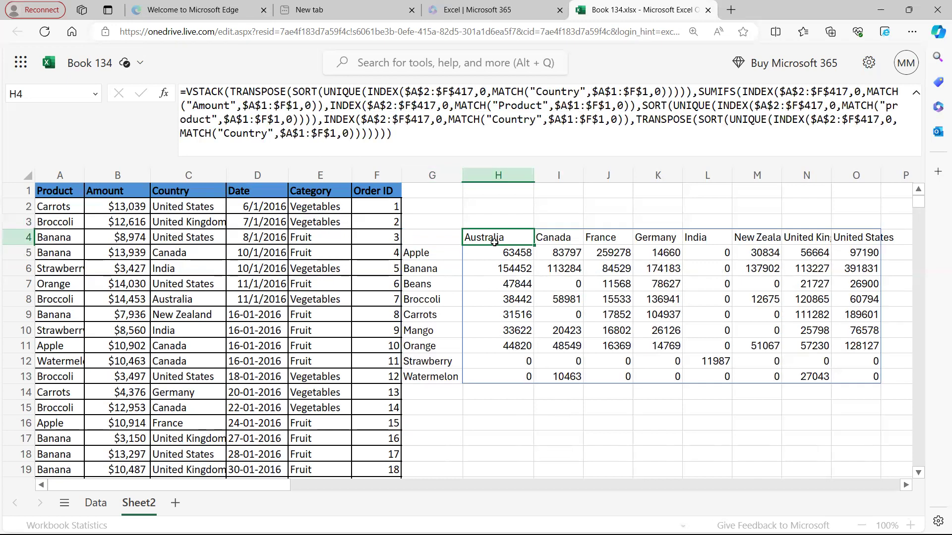
left_click(187, 91)
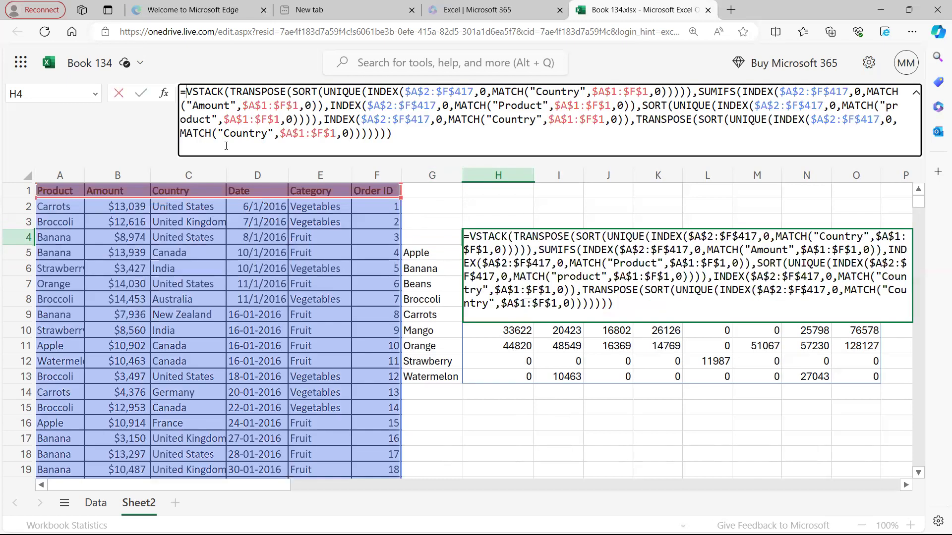
type("Hstack")
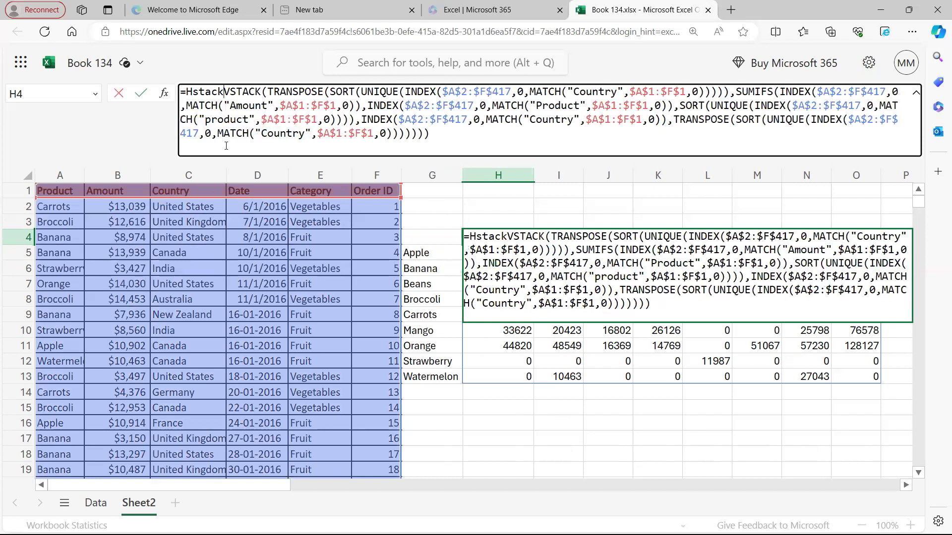
type("(")
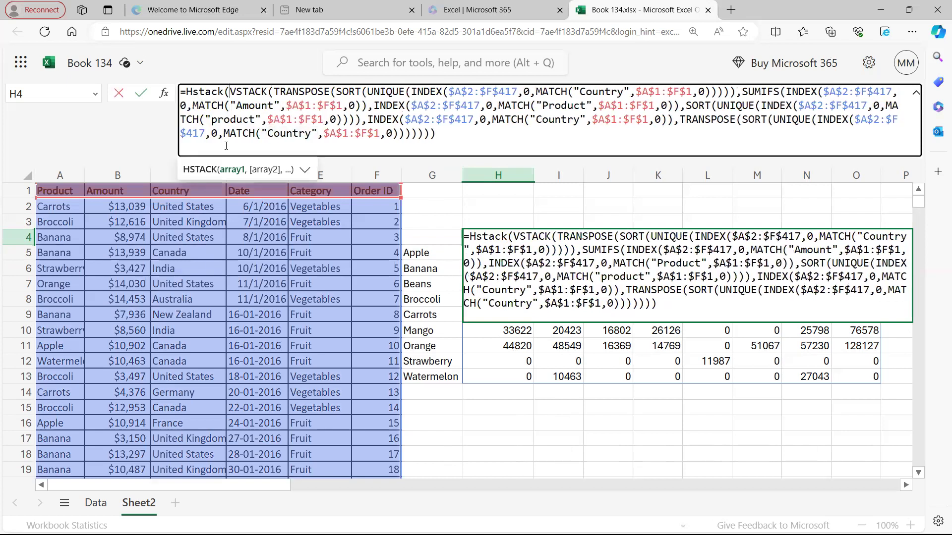
key("ctrl+v")
type(",")
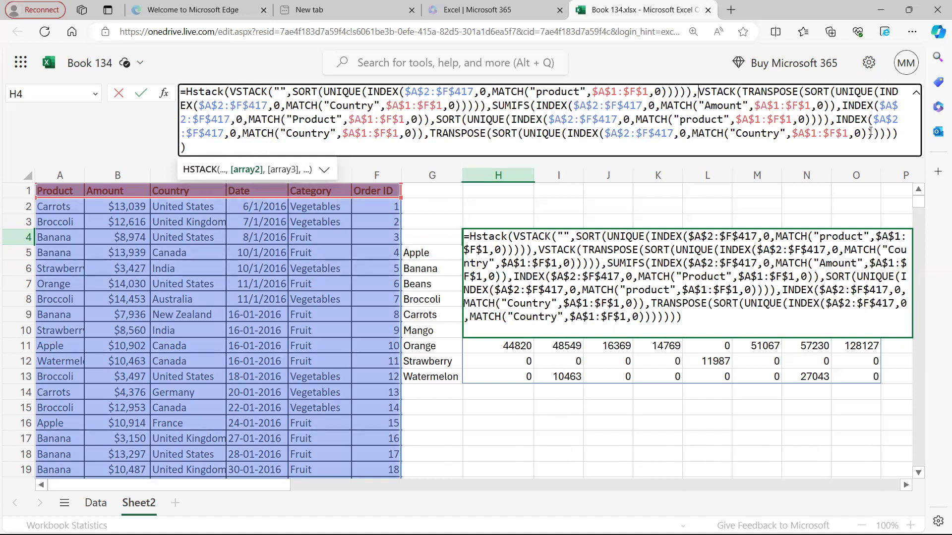
left_click(870, 131)
type(")")
left_click(227, 151)
type(")")
key("Return")
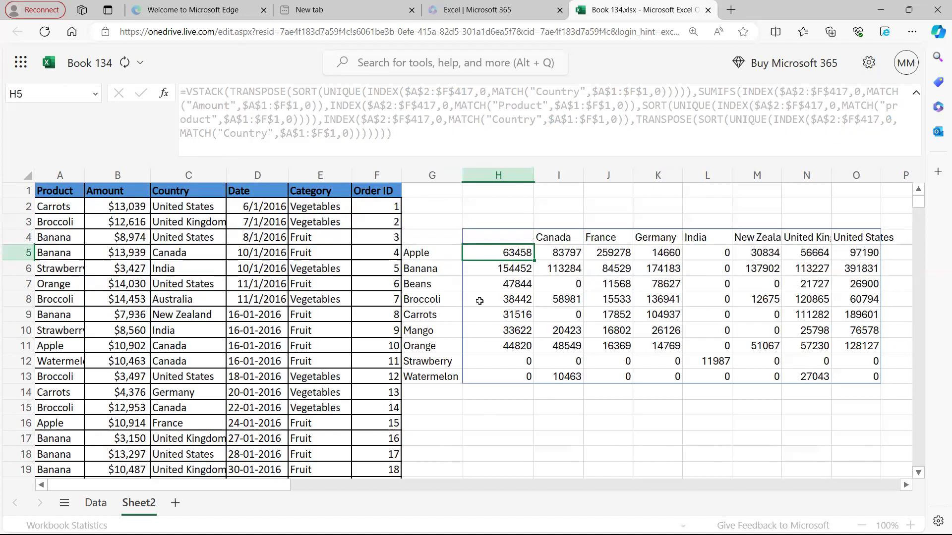
- Clear the old separate product list from G4:G14
left_click_drag(421, 236, 429, 395)
key("Delete")
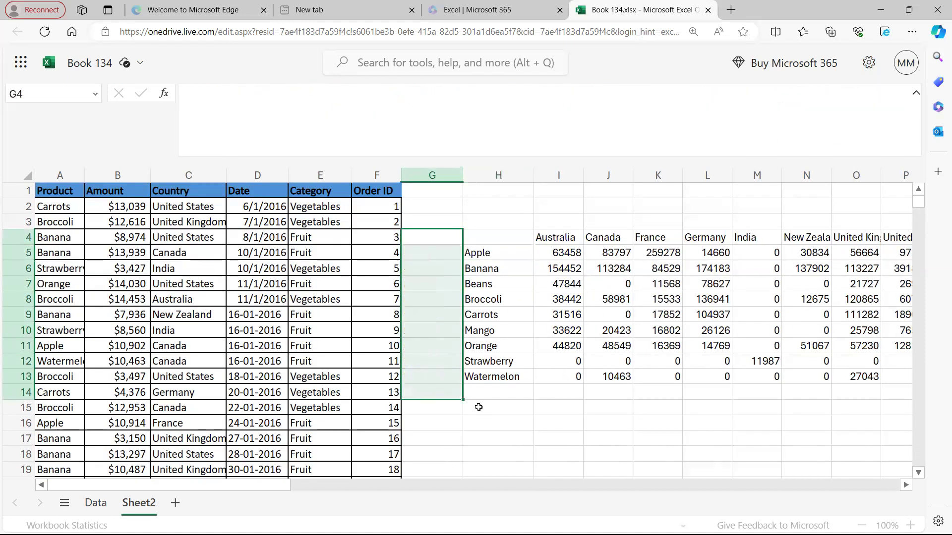
left_click(493, 434)
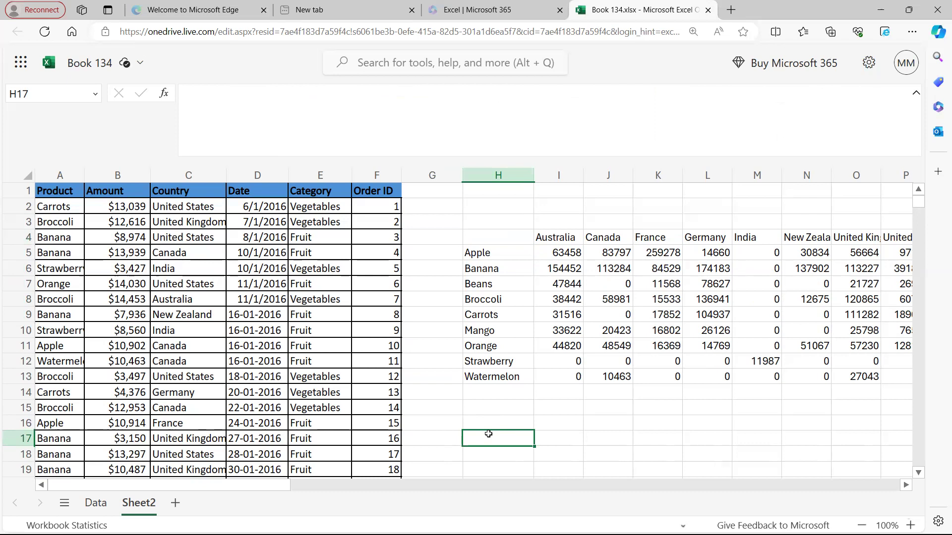
- Make the country heading row H4:Q4 and the product name column H2:H19 of the summary bold
left_click_drag(207, 487, 235, 488)
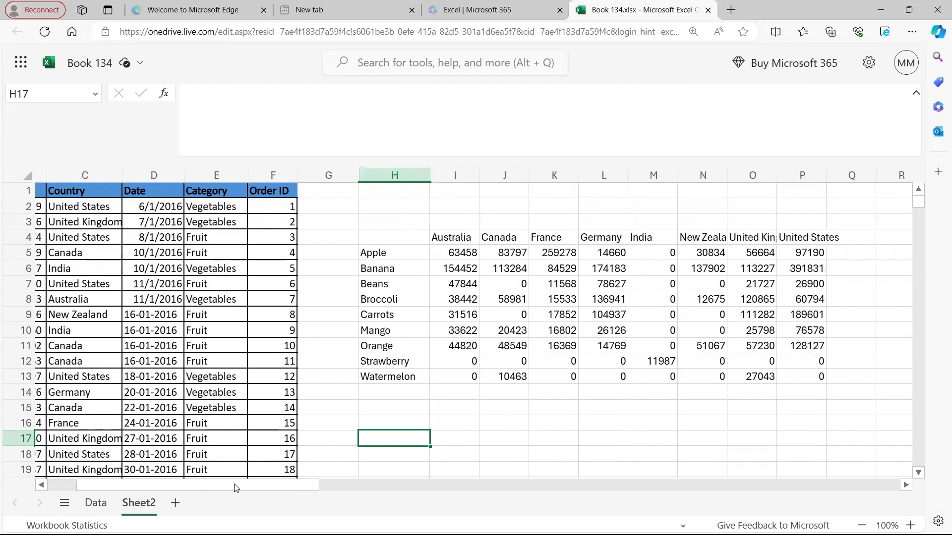
left_click_drag(388, 236, 837, 234)
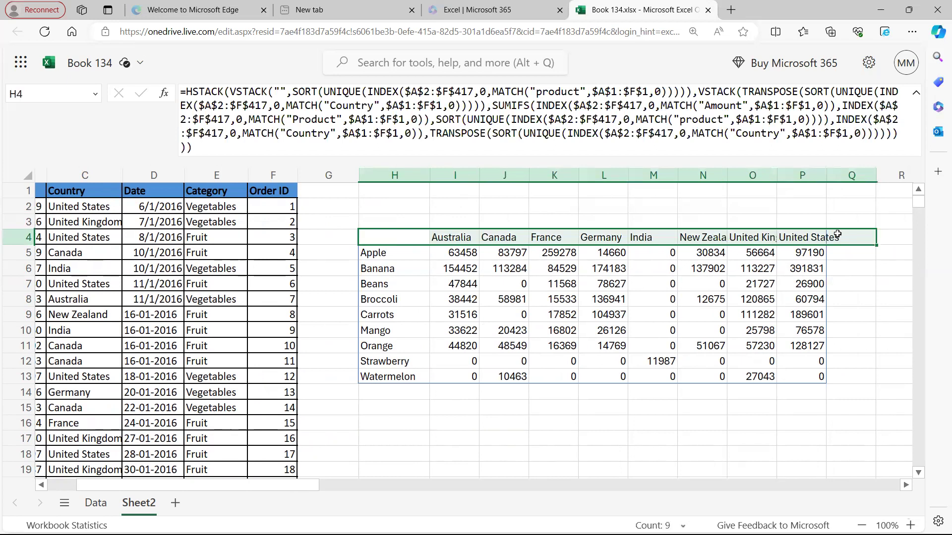
key("ctrl+b")
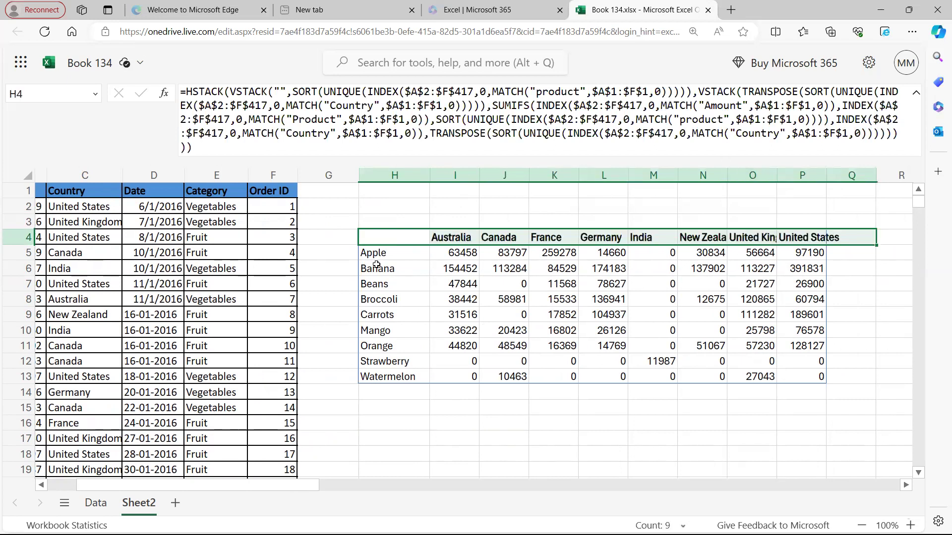
left_click_drag(378, 206, 375, 464)
key("ctrl+b")
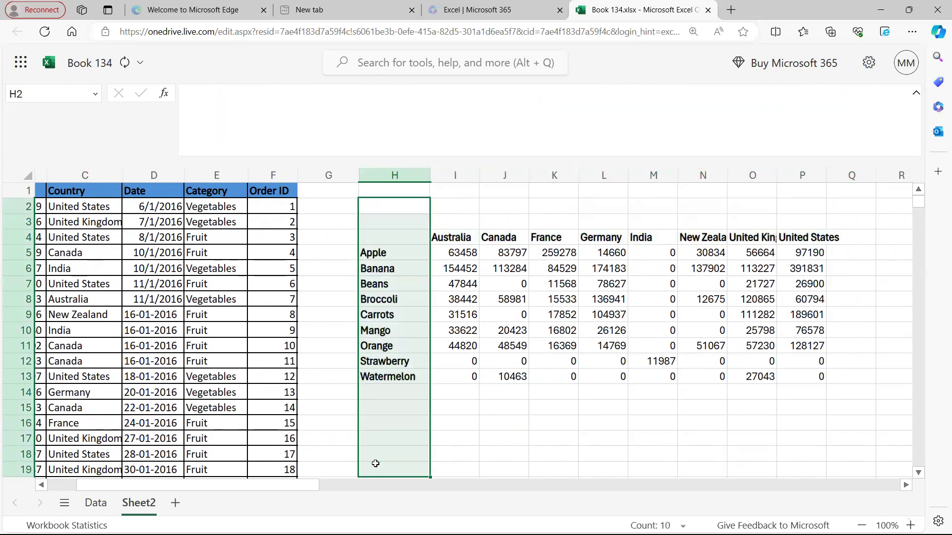
left_click(556, 422)
left_click_drag(208, 492, 171, 492)
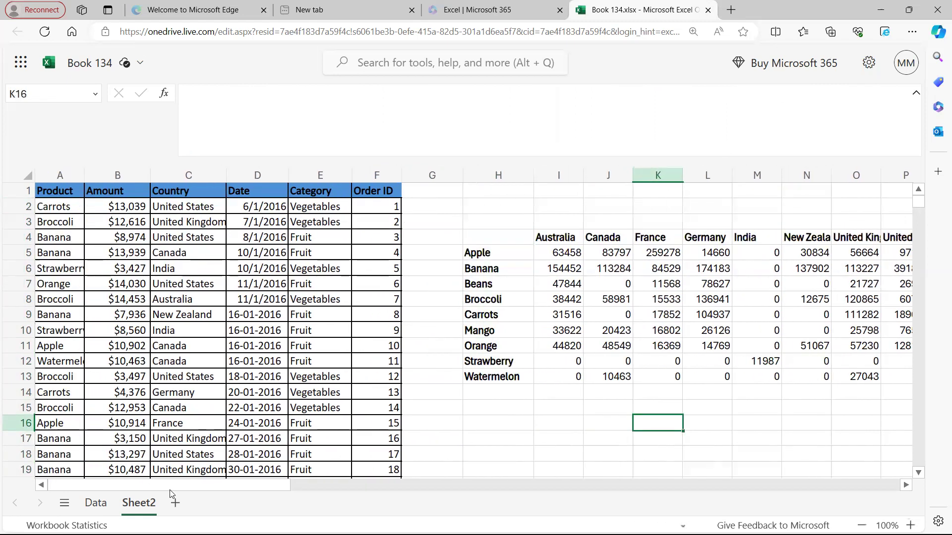
left_click(484, 235)
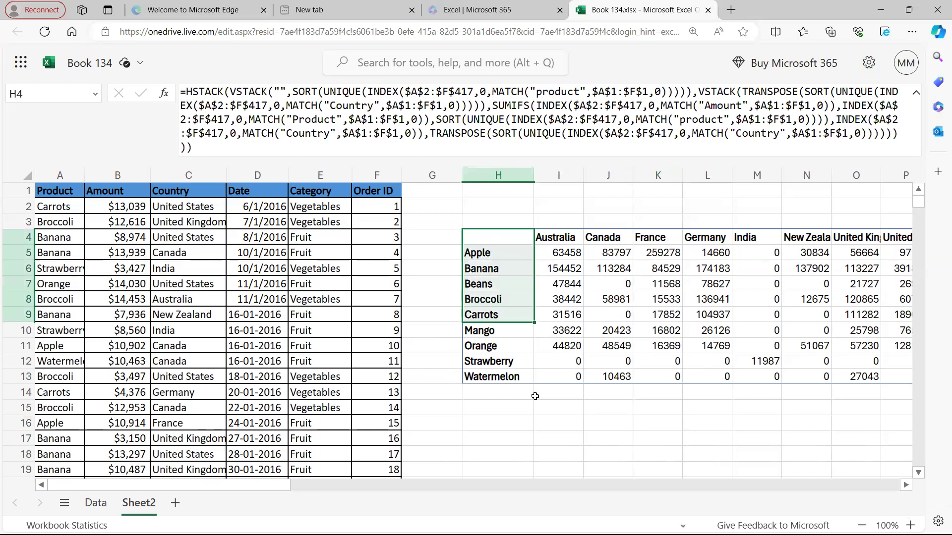
left_click(500, 235)
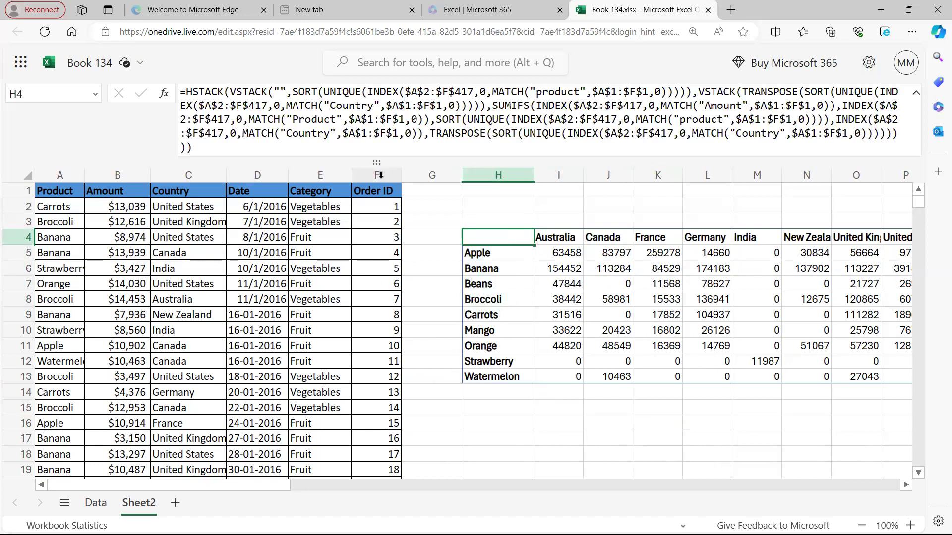
- Copy Sheet2's whole Category column into column A of a new sheet, Sheet3
left_click(342, 176)
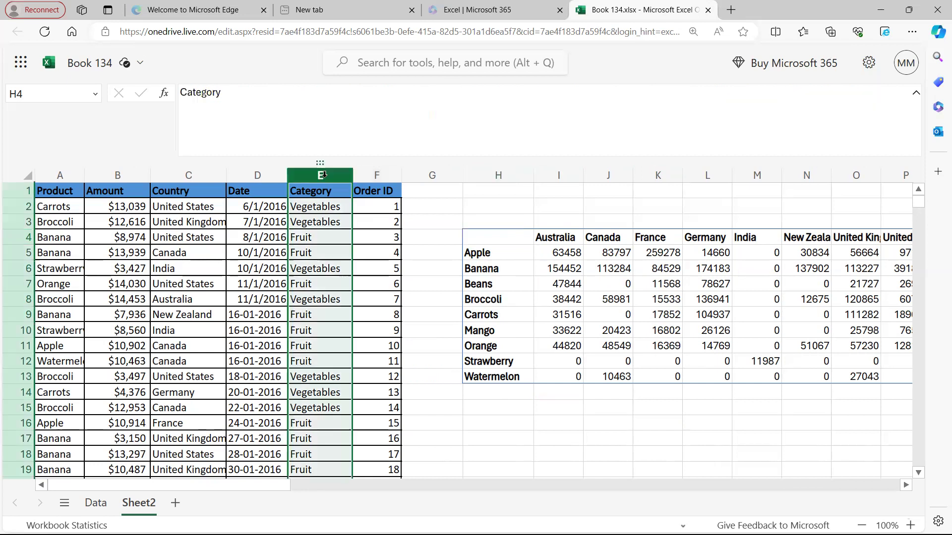
key("ctrl+c")
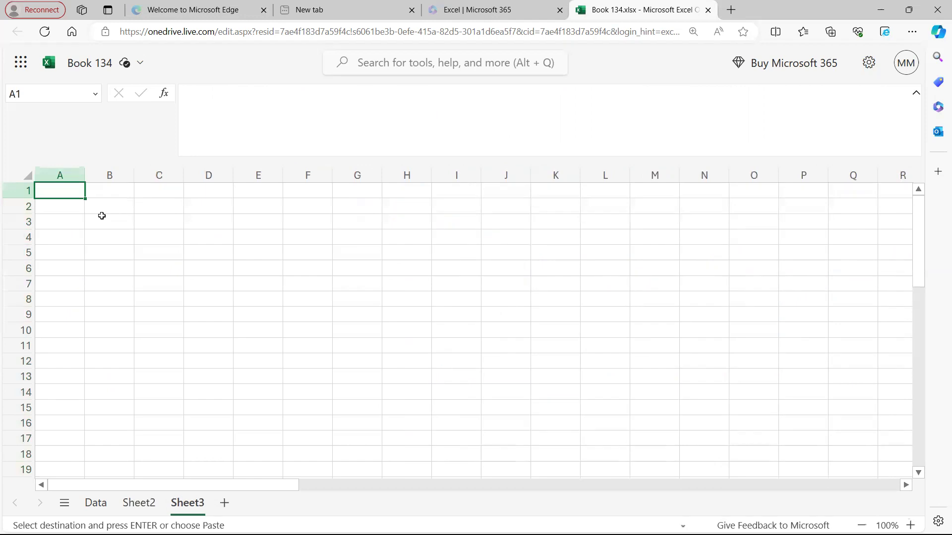
key("ctrl+v")
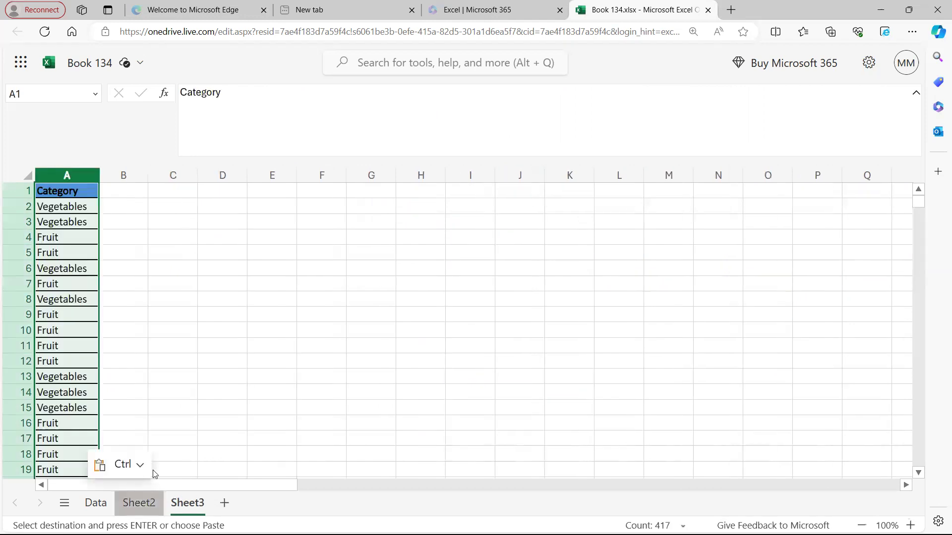
- Copy Sheet2's whole Country column into column F of Sheet3
left_click(138, 502)
left_click(188, 175)
key("ctrl+c")
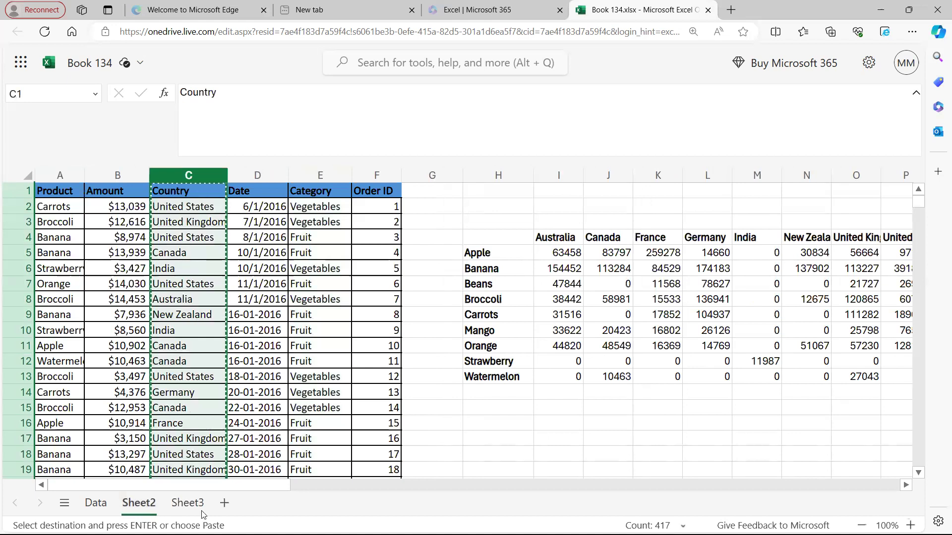
left_click(188, 502)
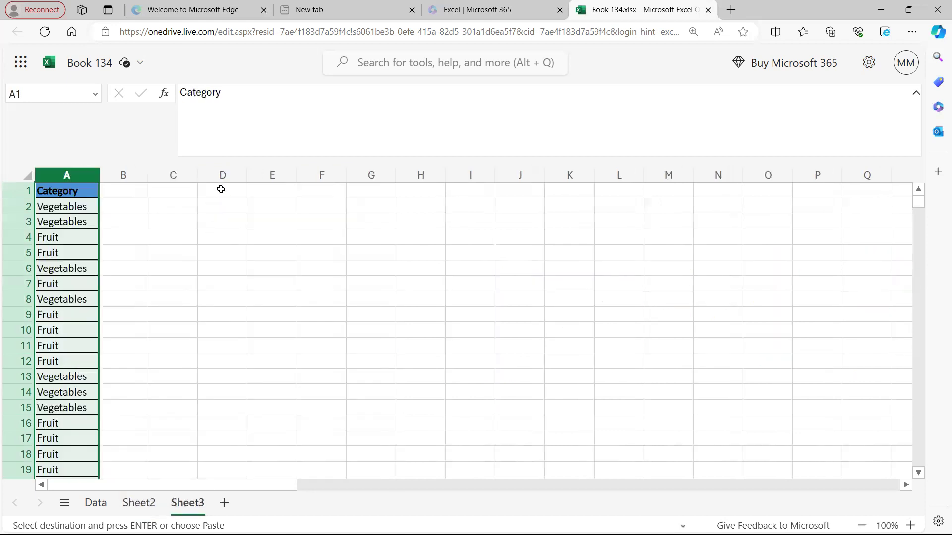
left_click(322, 174)
key("ctrl+v")
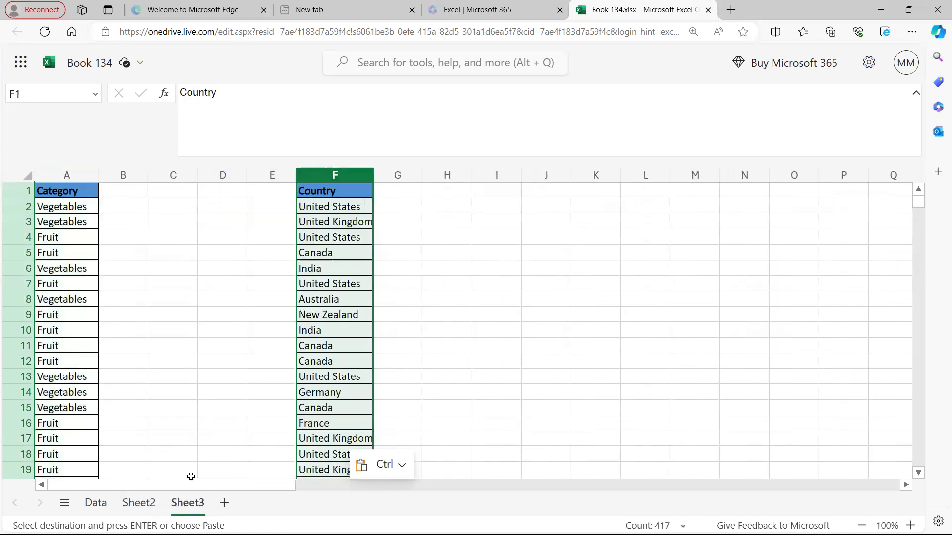
- Copy Sheet2's adjacent Date and Category columns into Sheet3 starting at column B
left_click(139, 502)
left_click_drag(257, 174, 317, 174)
key("ctrl+c")
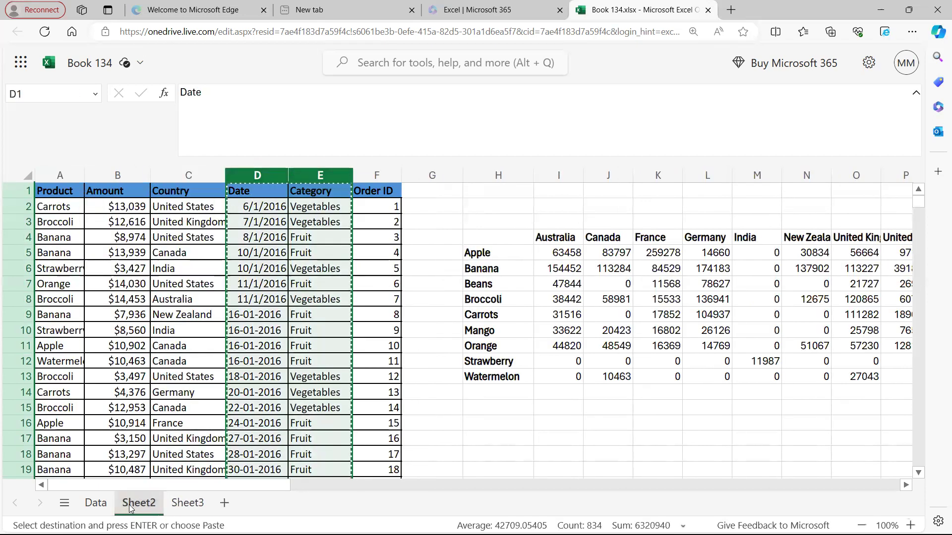
left_click(188, 502)
left_click(132, 177)
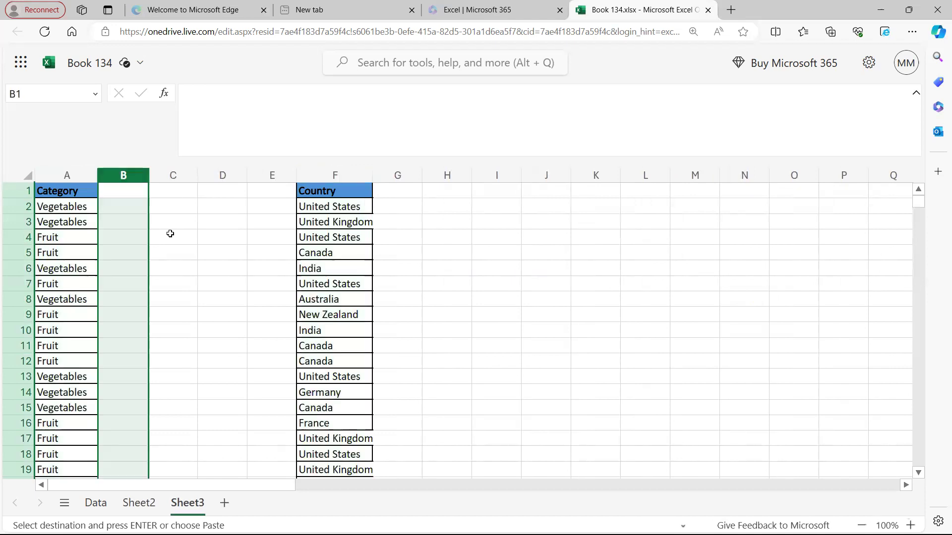
key("ctrl+v")
- Copy Sheet2's whole Product column into column D of Sheet3
left_click(139, 503)
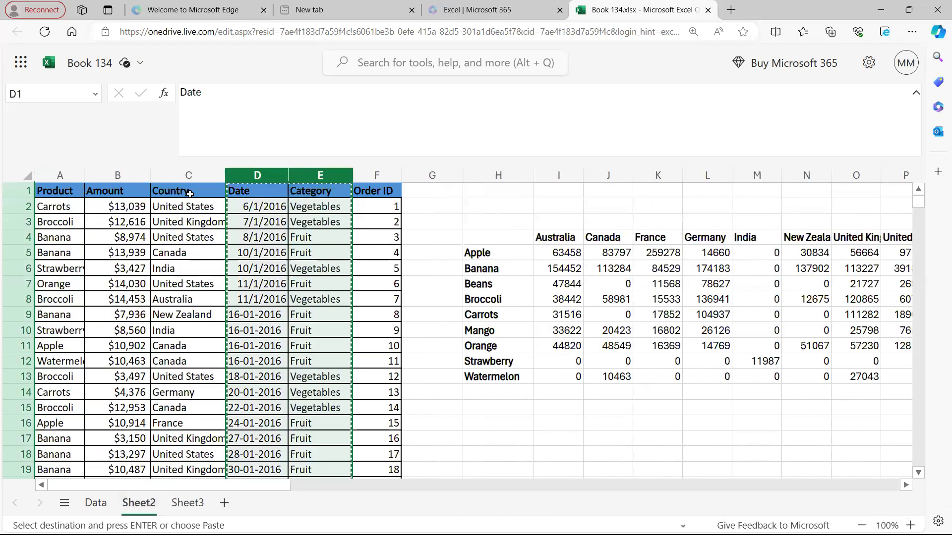
left_click(59, 174)
key("ctrl+c")
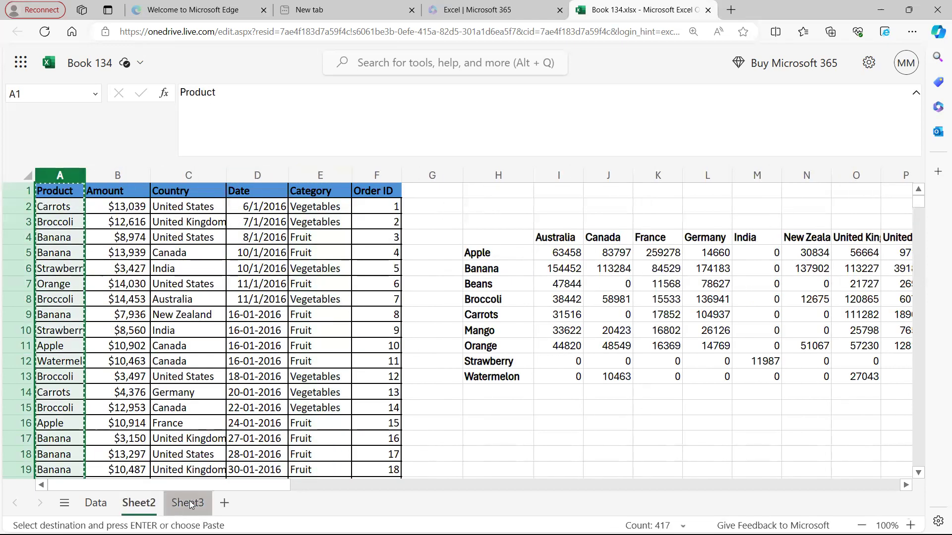
left_click(188, 503)
left_click(255, 176)
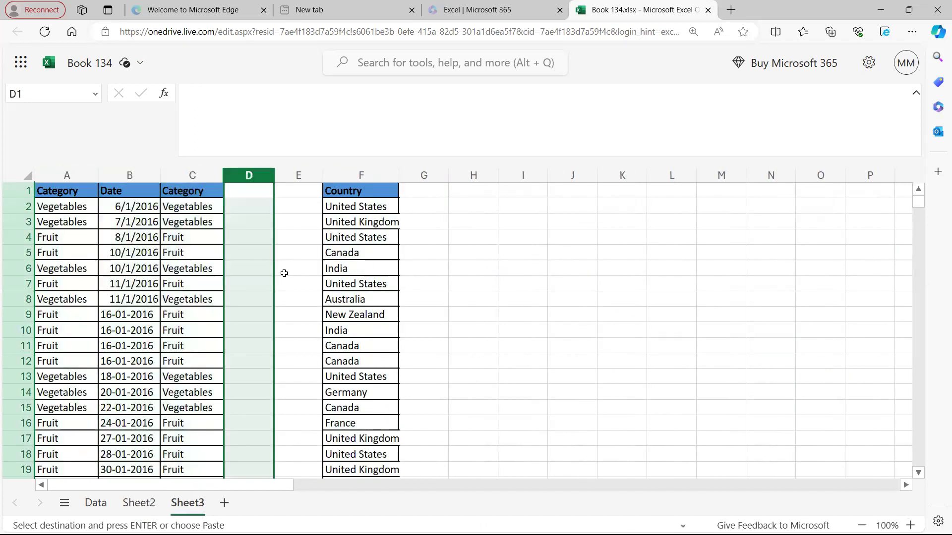
key("ctrl+v")
- Copy Sheet2's whole Order ID column into column E of Sheet3
left_click(139, 503)
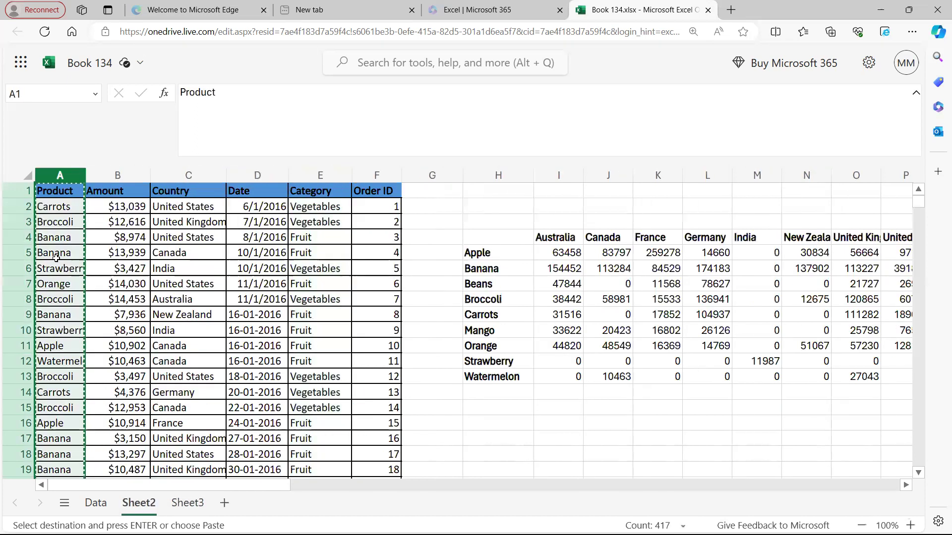
left_click(376, 175)
key("ctrl+c")
left_click(186, 502)
left_click(299, 175)
key("ctrl+v")
left_click(284, 343)
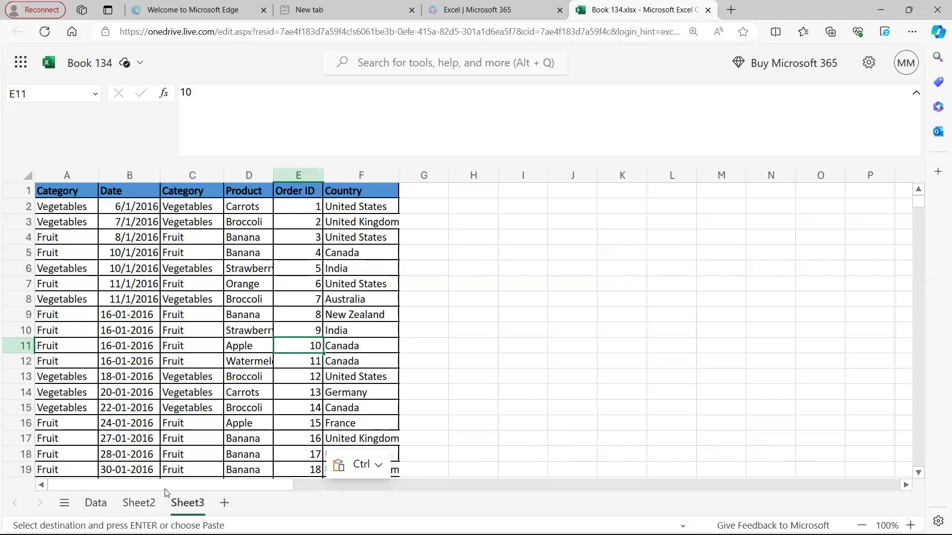
- Review the summary formula in Sheet2's H4 and the Germany amounts in L5:L13
left_click(153, 503)
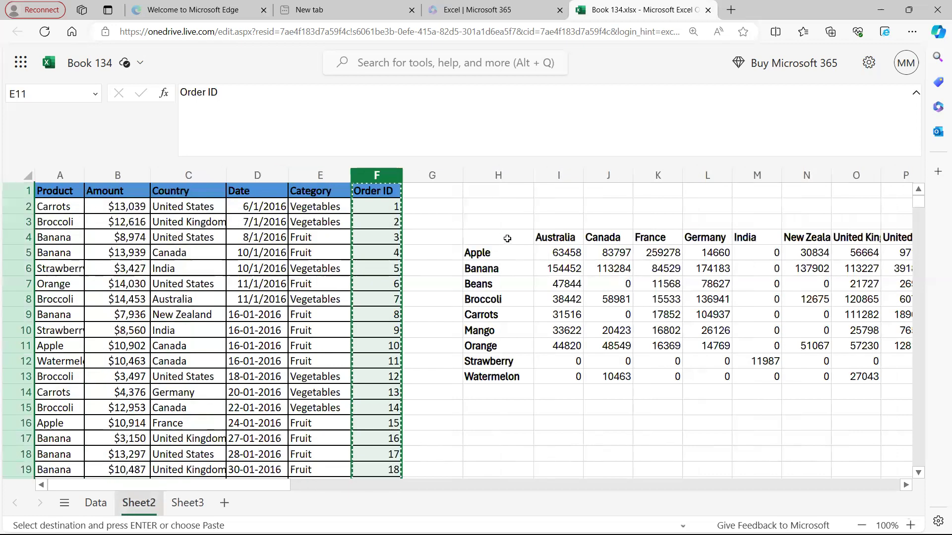
left_click(507, 239)
left_click_drag(186, 96, 233, 151)
key("Escape")
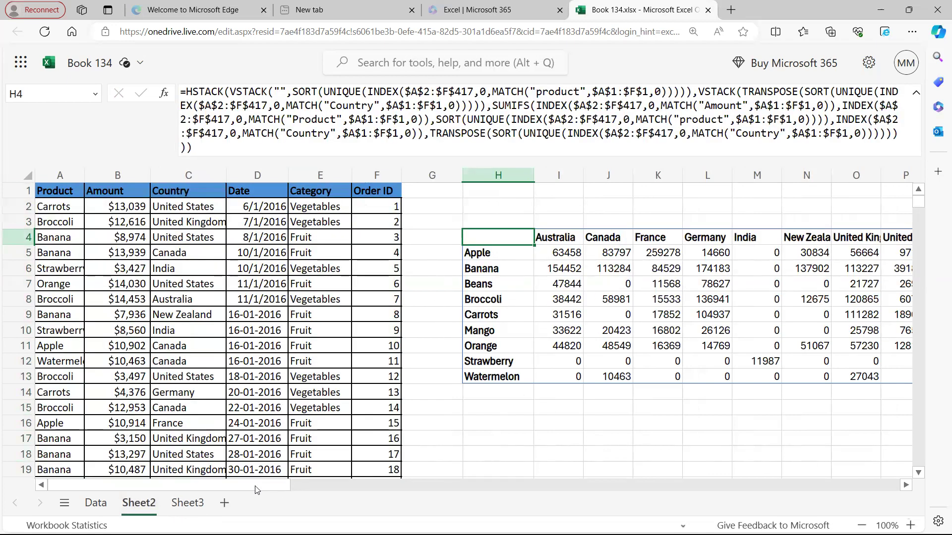
left_click_drag(257, 489, 309, 488)
left_click(576, 362)
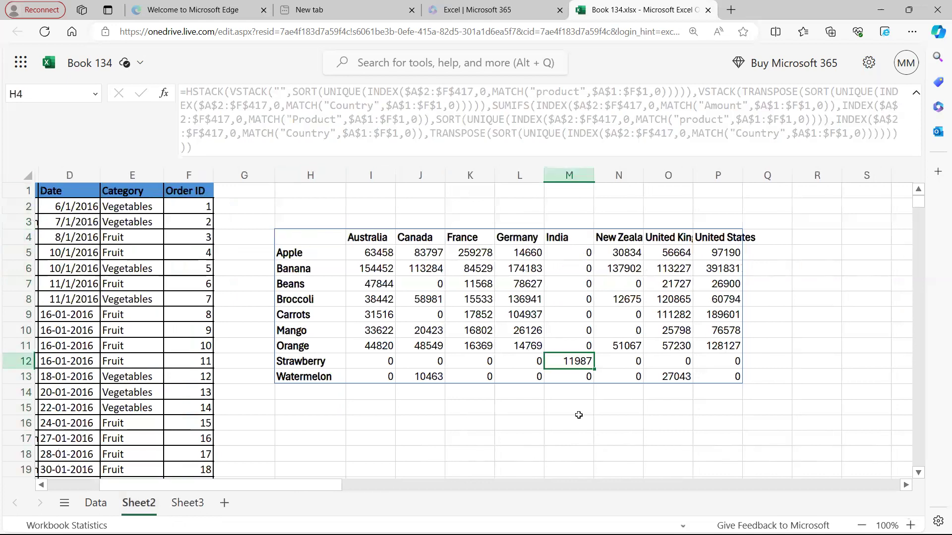
left_click_drag(531, 251, 519, 378)
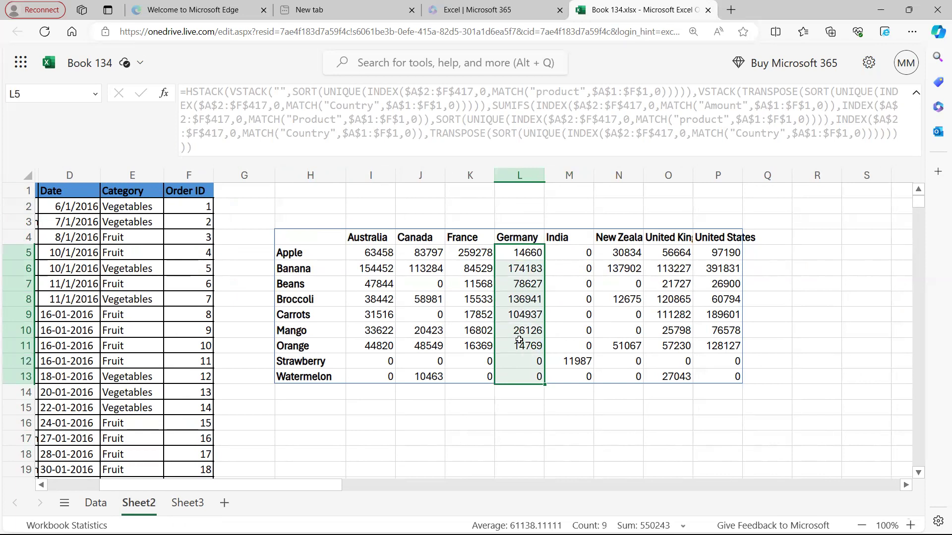
- Copy the full HSTACK formula text from Sheet2's H4 and enter it in cell H4 of Sheet3
left_click(180, 506)
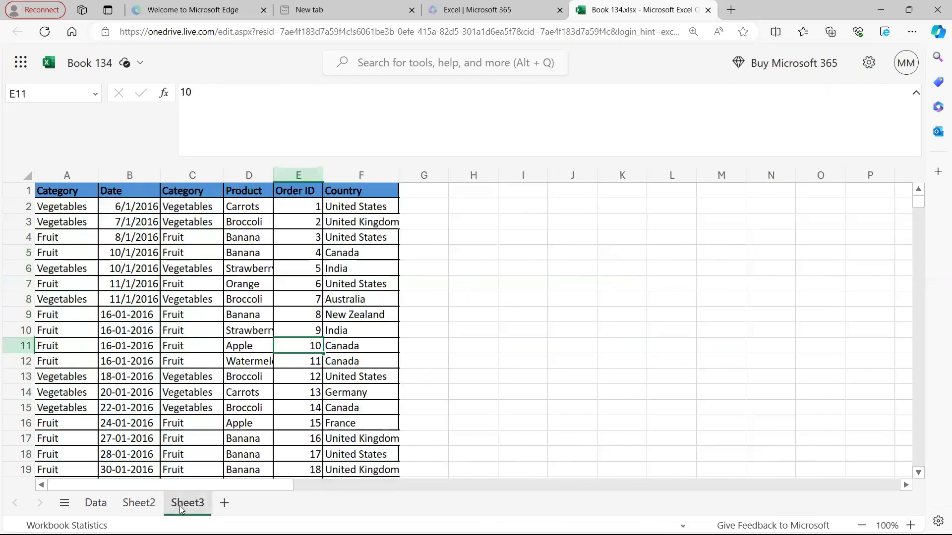
left_click(462, 231)
type("=")
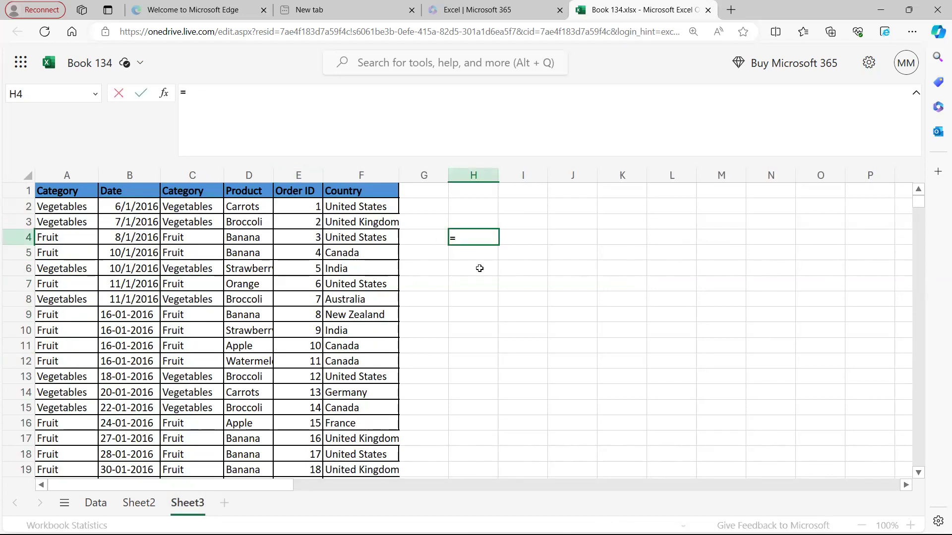
left_click(138, 503)
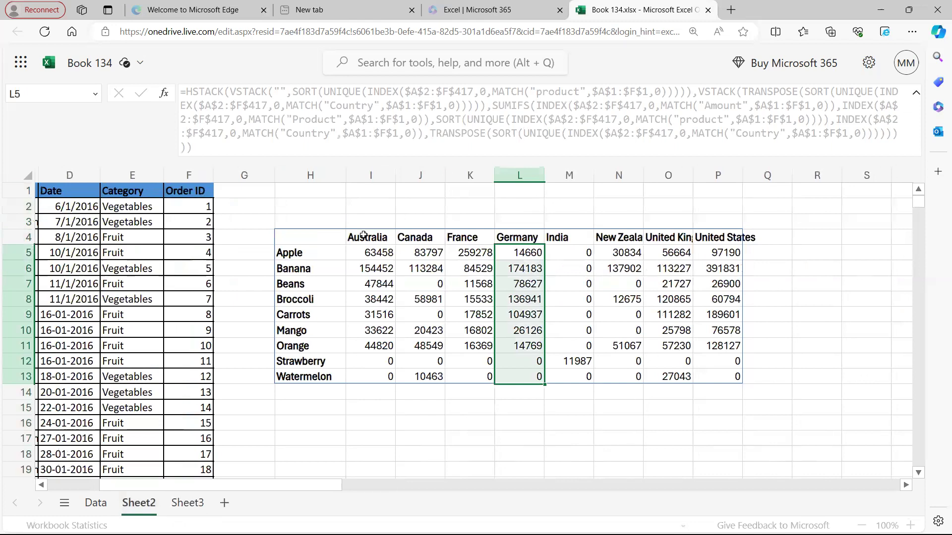
left_click(306, 237)
left_click_drag(187, 89, 213, 156)
key("Escape")
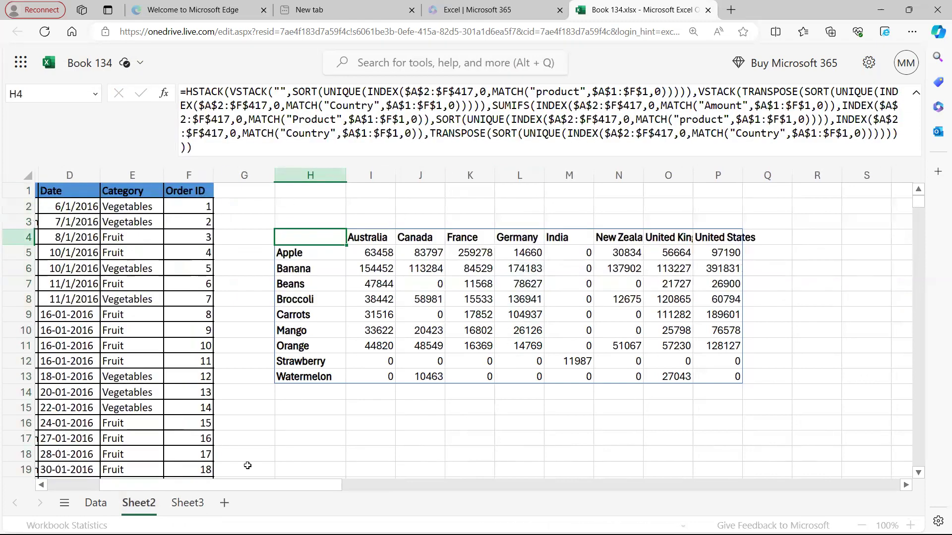
left_click(188, 503)
type("=")
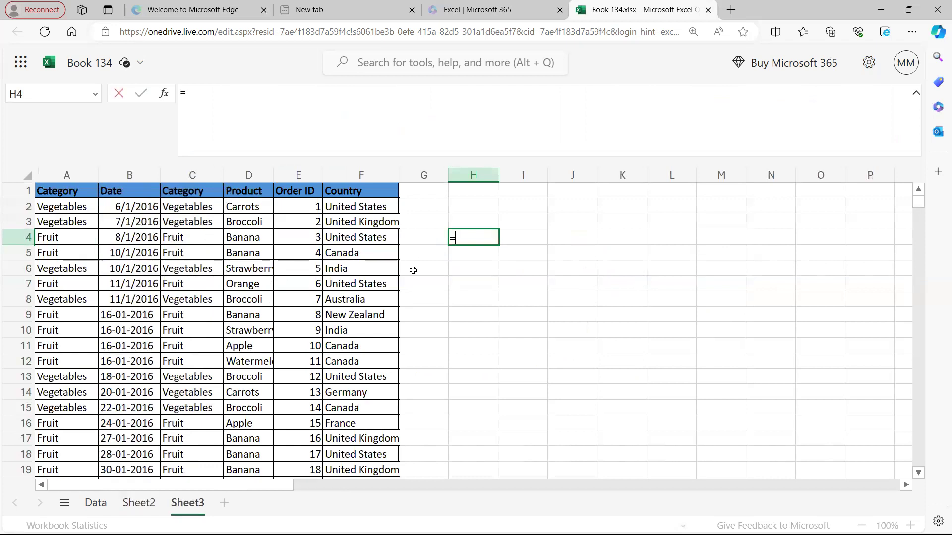
key("ctrl+v")
key("Return")
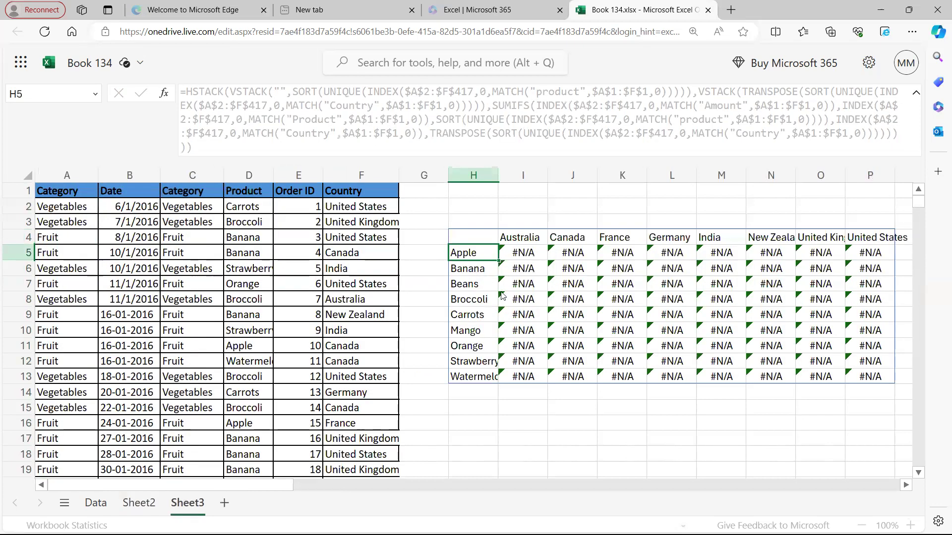
- Compare the summary formula, its results and the source data headers on Sheet3 with those on Sheet2
left_click(484, 237)
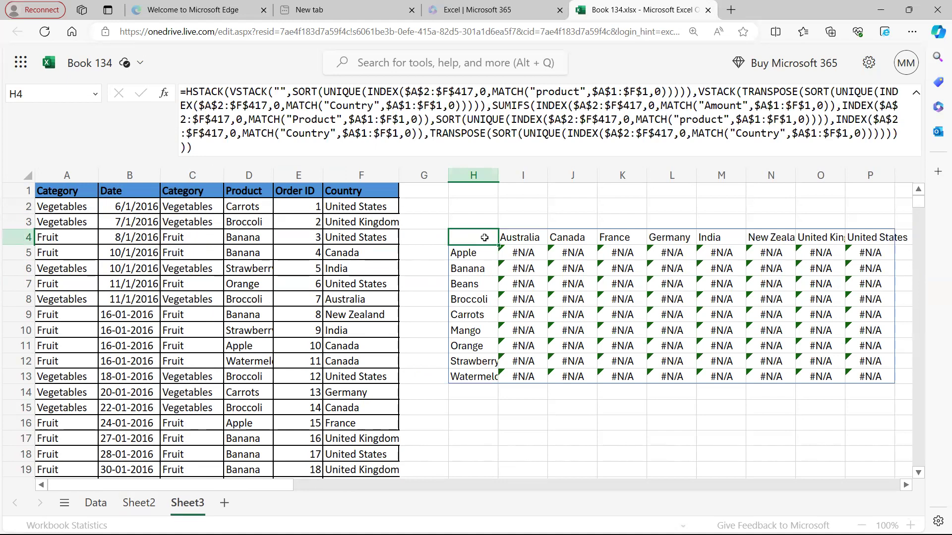
left_click(139, 503)
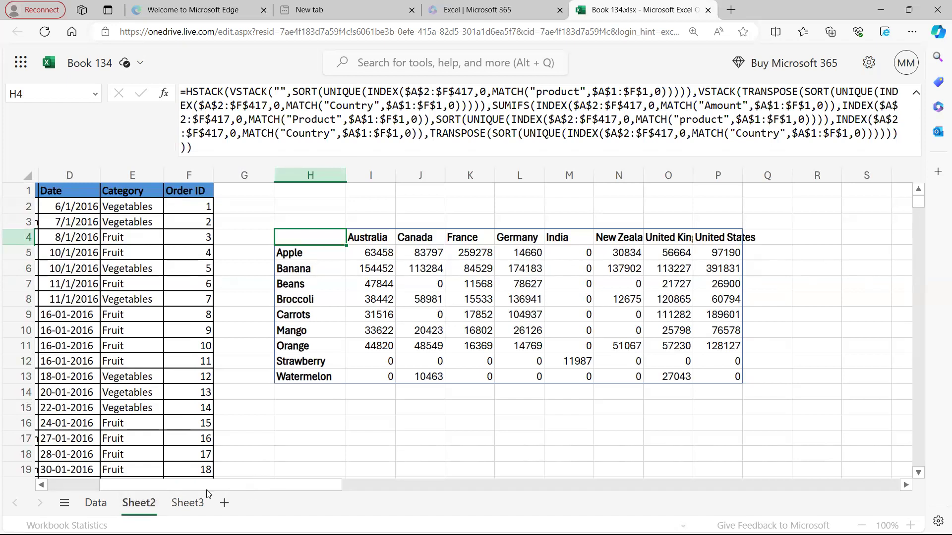
scroll(207, 494, "left", 1)
scroll(205, 361, "left", 3)
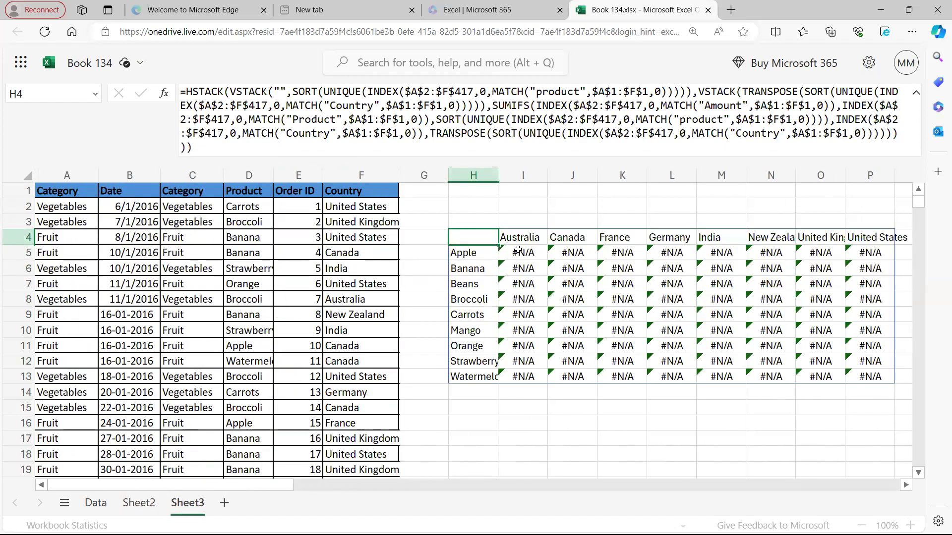
left_click(519, 251)
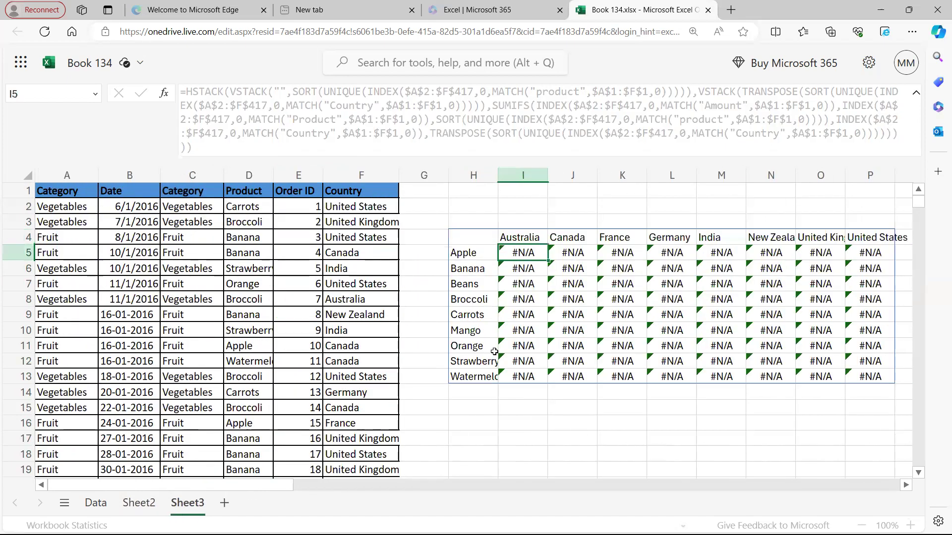
left_click(489, 402)
left_click(469, 234)
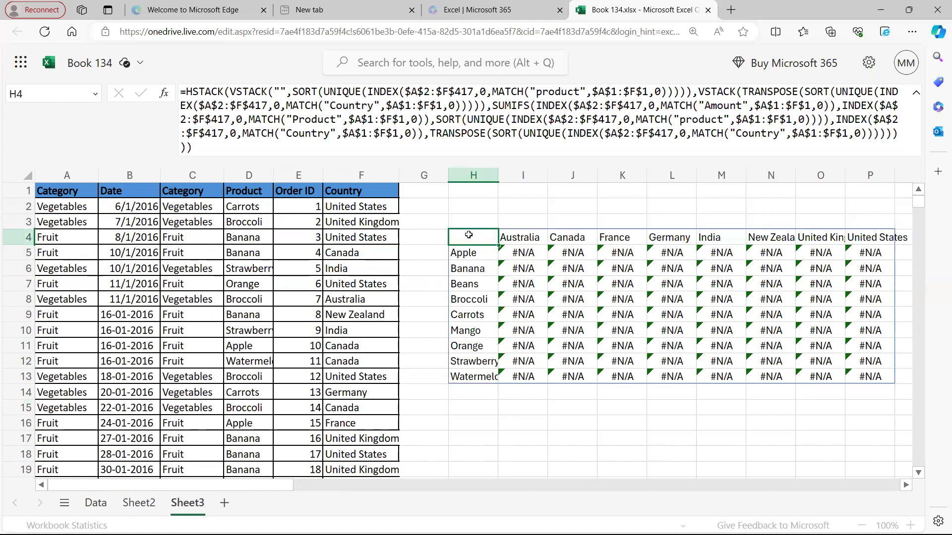
mouse_move(546, 108)
left_click(545, 397)
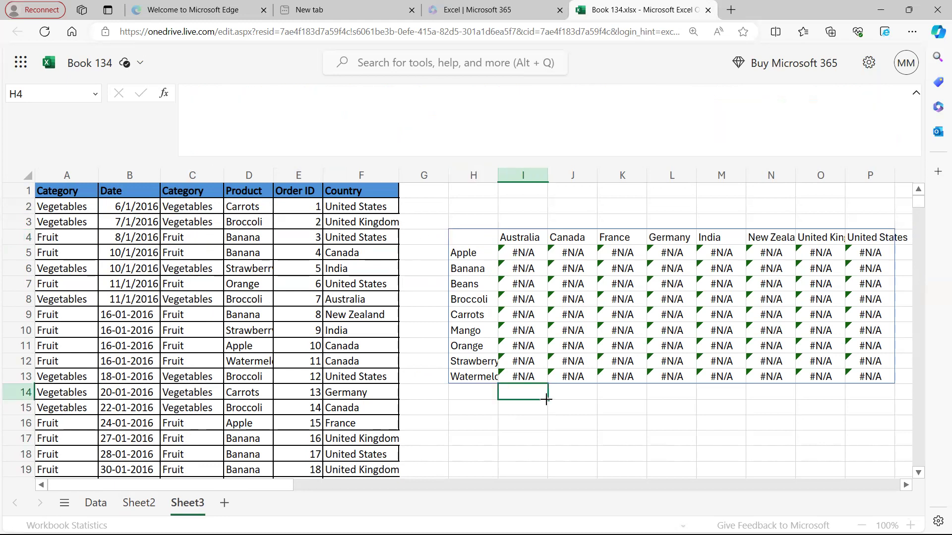
left_click(597, 413)
double_click(518, 254)
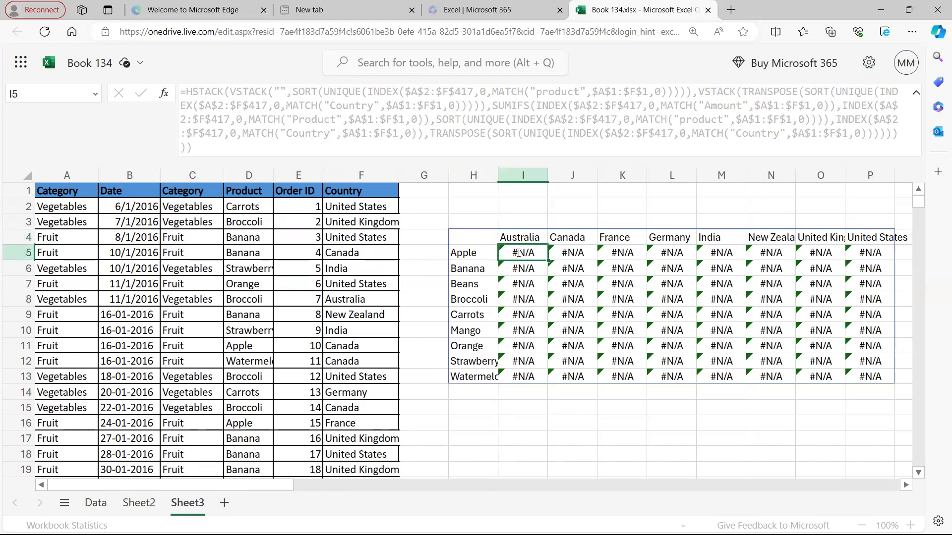
left_click(537, 421)
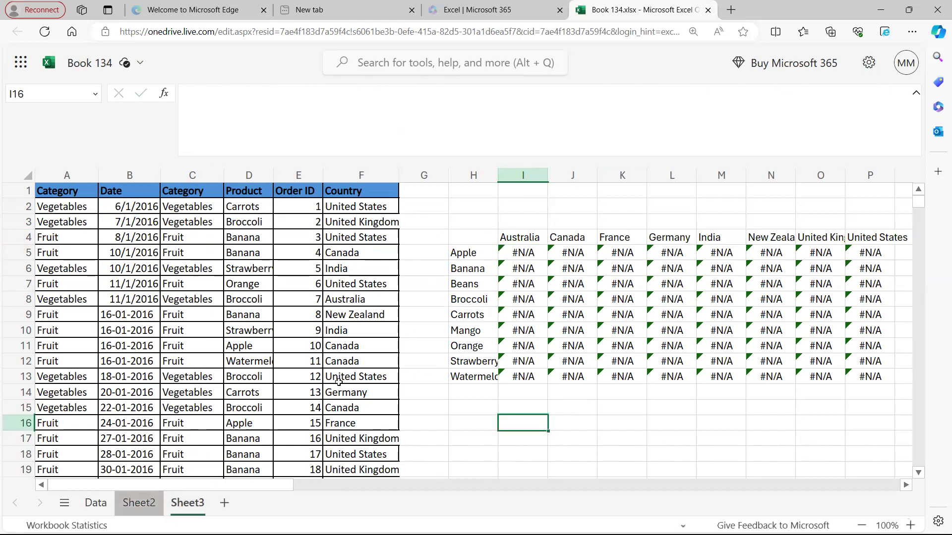
left_click(143, 504)
left_click(526, 271)
left_click(494, 241)
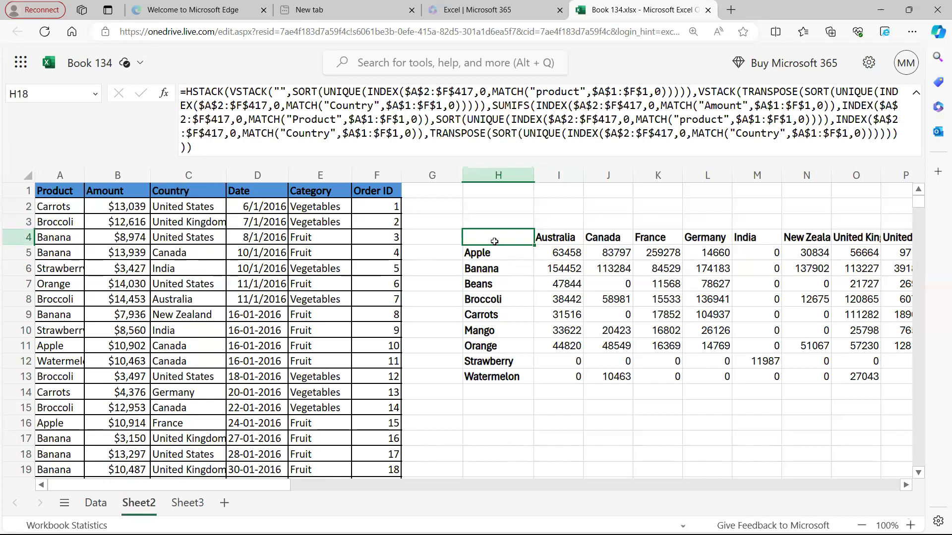
left_click(495, 423)
type("=")
key("Escape")
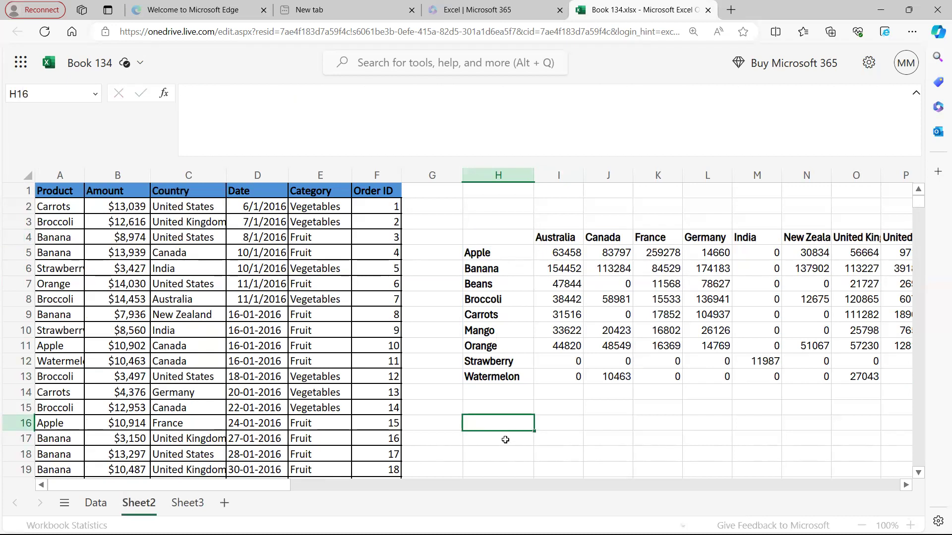
left_click(494, 239)
left_click_drag(185, 91, 238, 152)
key("Escape")
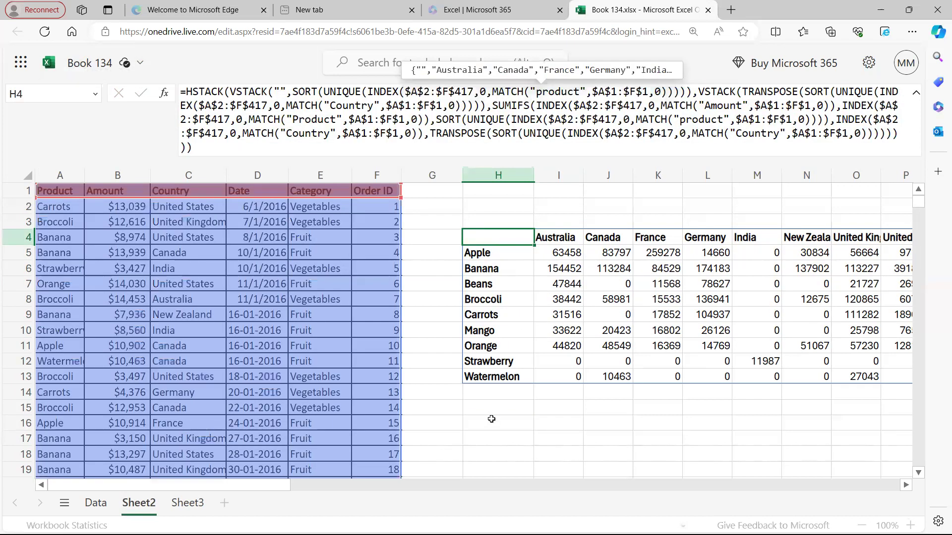
left_click(491, 421)
type("=")
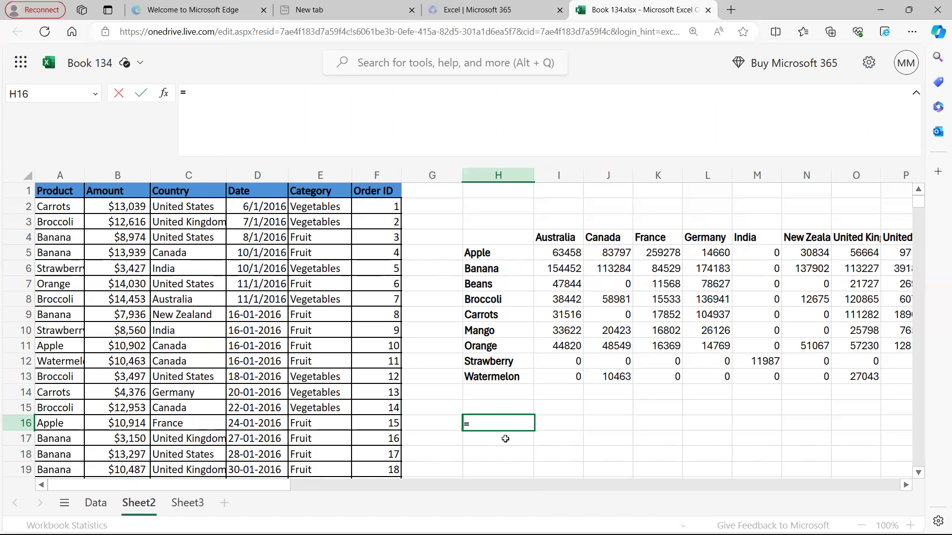
key("Escape")
- Copy the full HSTACK formula text from Sheet2's H4 and enter it in cell H16 of the same sheet
left_click(510, 236)
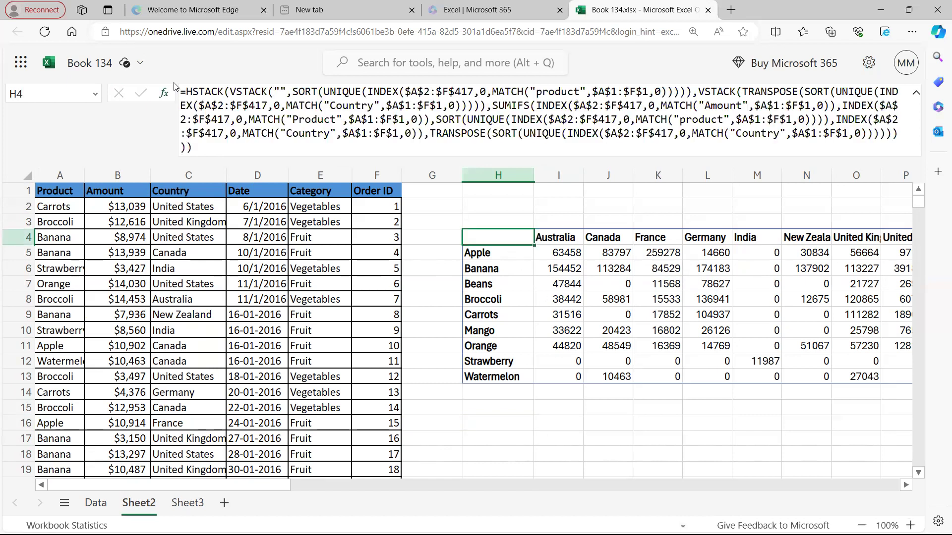
left_click_drag(185, 91, 236, 157)
key("ctrl+c")
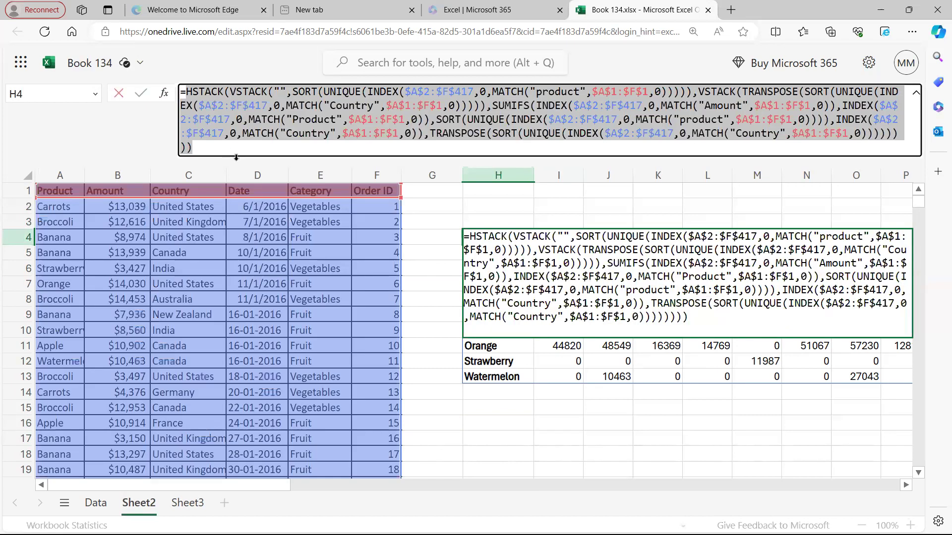
key("Escape")
left_click(511, 446)
type("=")
key("ctrl+v")
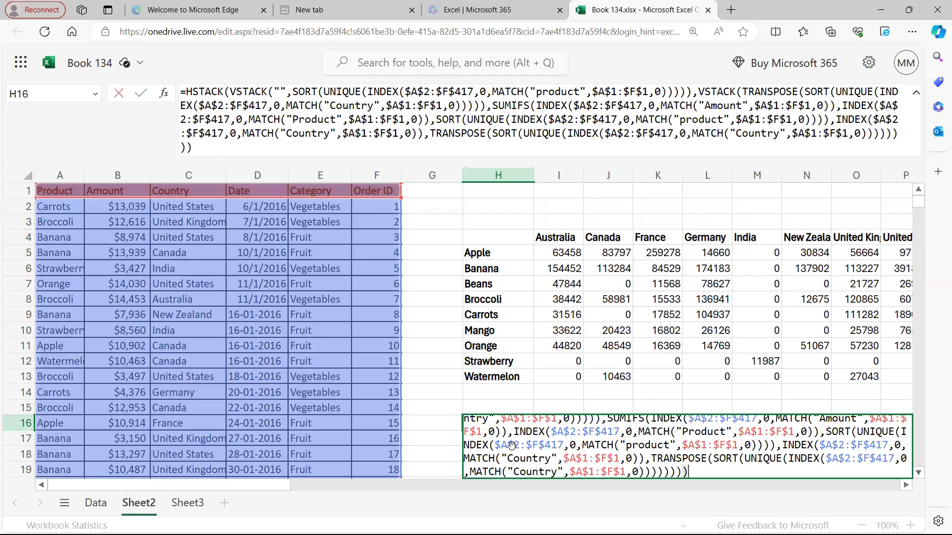
key("Return")
scroll(525, 422, "down", 3)
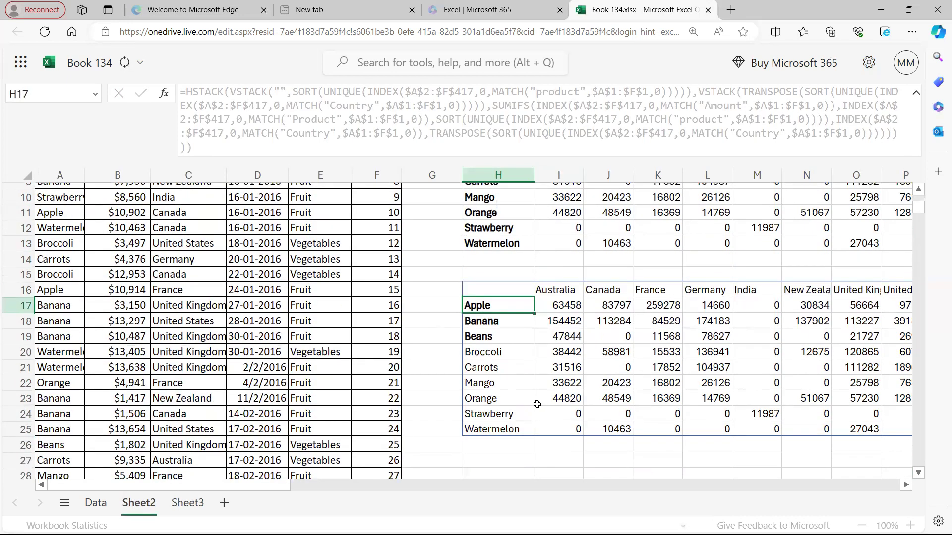
scroll(537, 404, "up", 3)
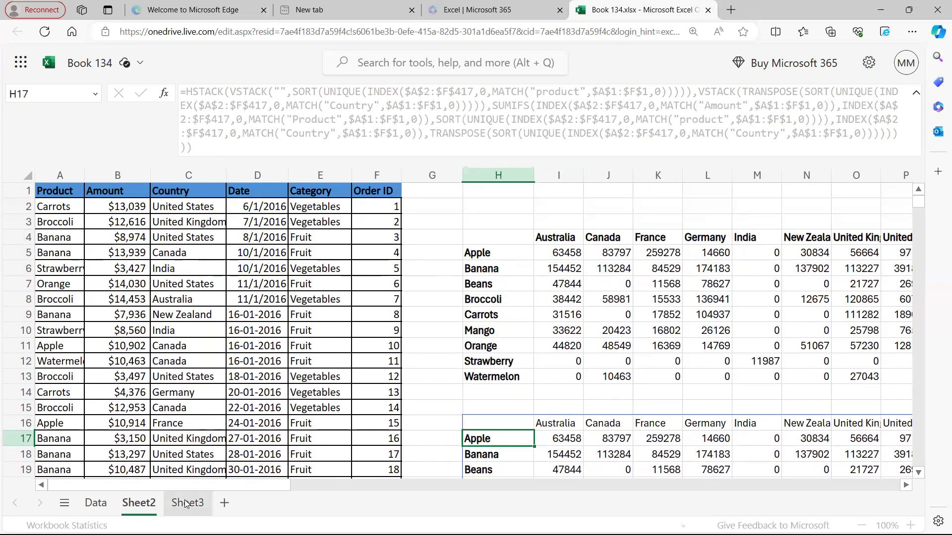
- Replace the duplicate Category column C on Sheet3 with a copy of Sheet2's whole Amount column
left_click(188, 503)
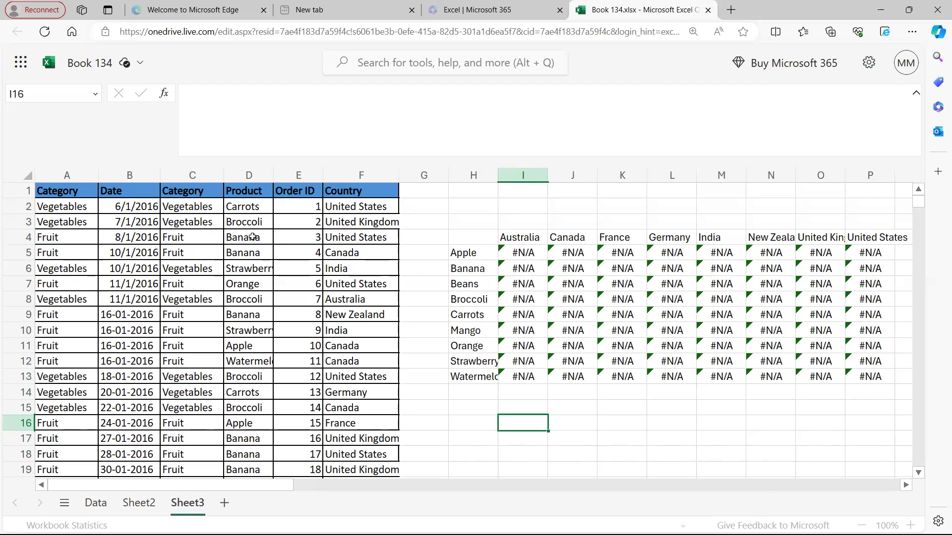
left_click(79, 175)
left_click(208, 174)
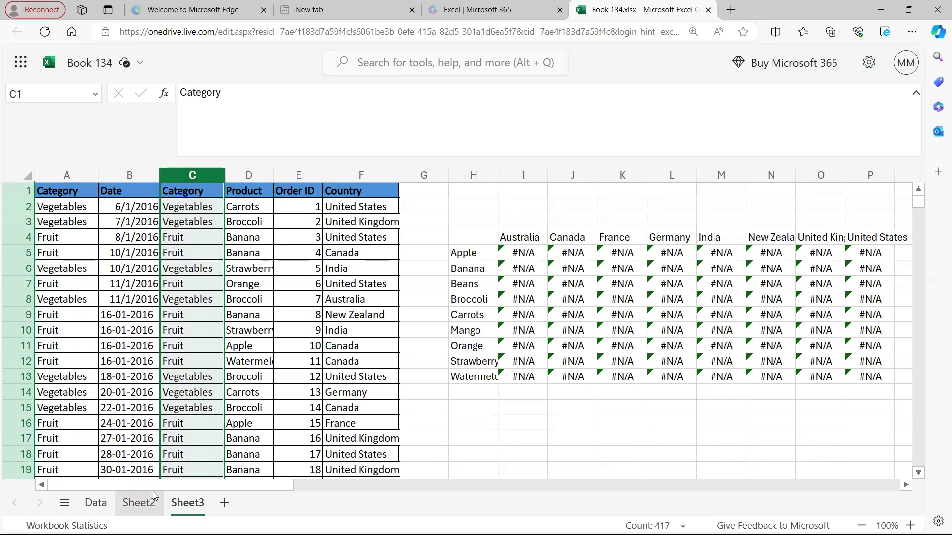
left_click(140, 502)
left_click(113, 177)
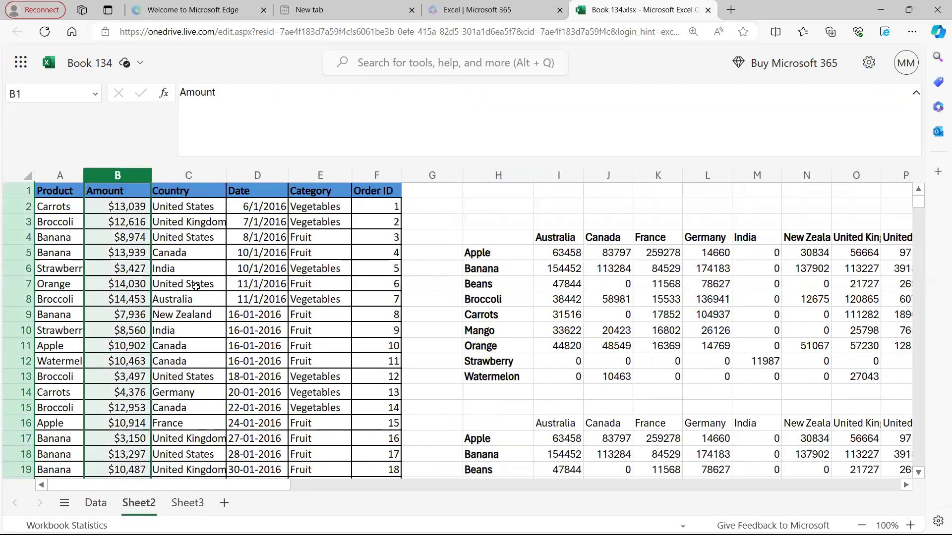
key("ctrl+c")
left_click(188, 502)
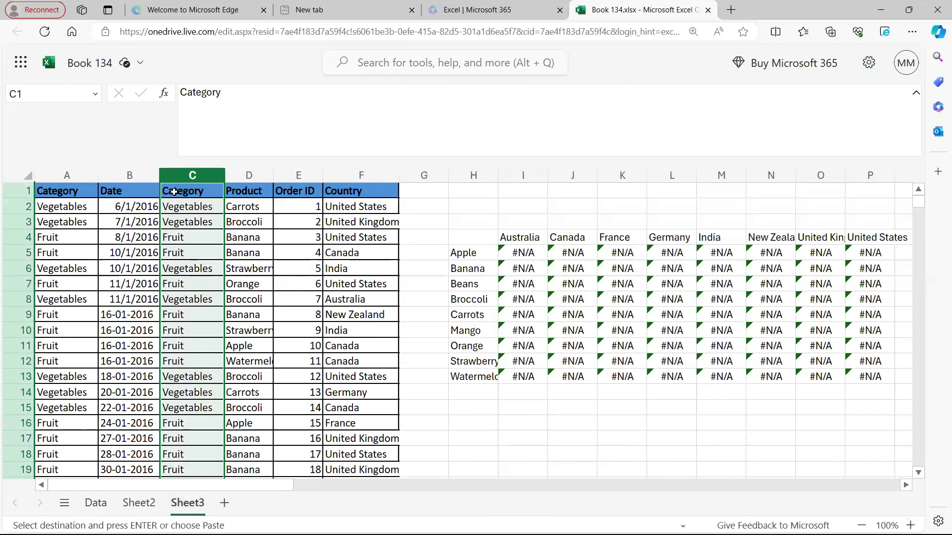
key("ctrl+v")
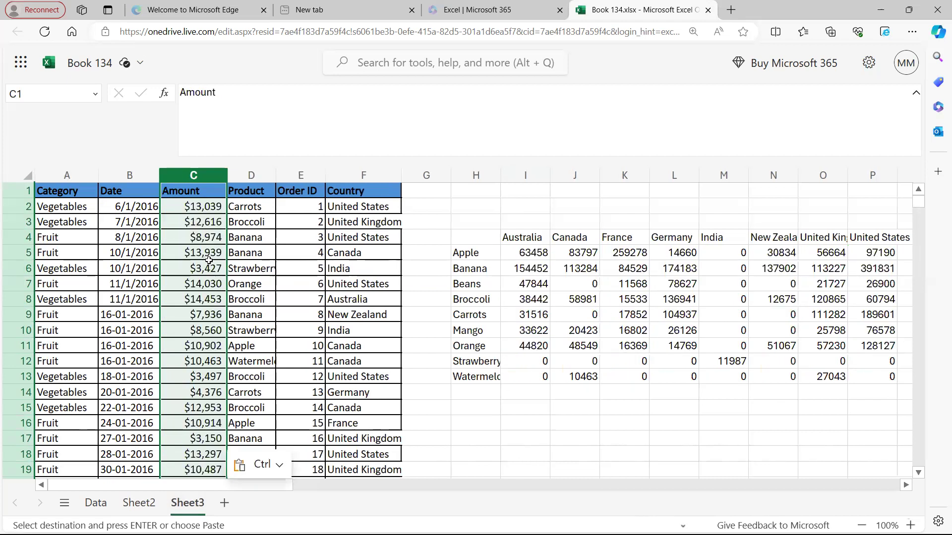
- Review Sheet3's Amount column, the Germany amounts in L5:L13, the H4 formula, source columns A:F and the summary range H4:P13
left_click(317, 391)
left_click(202, 172)
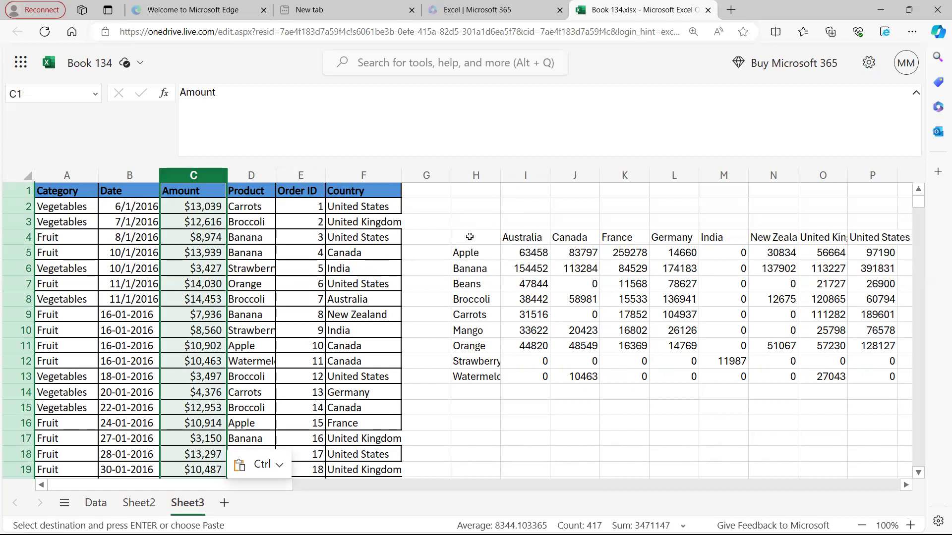
left_click(733, 357)
left_click_drag(677, 255, 676, 370)
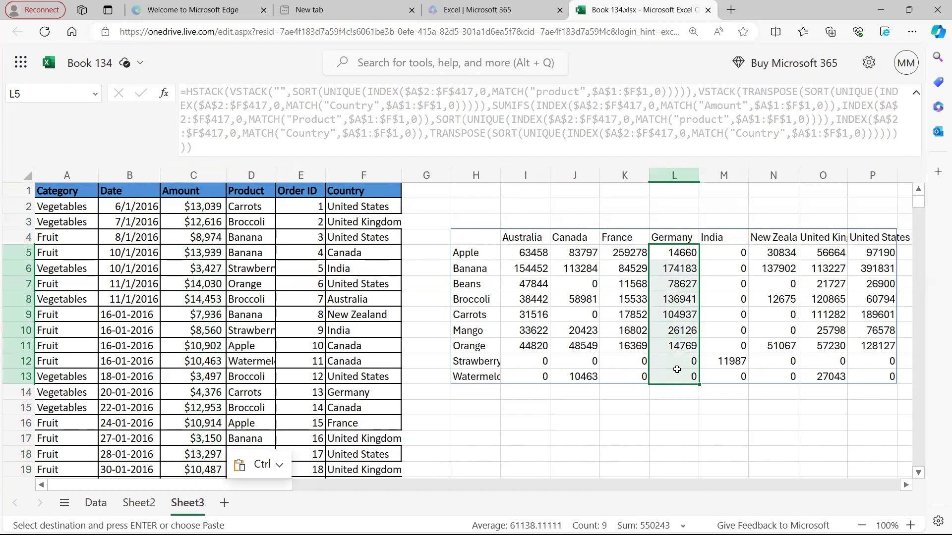
left_click(538, 424)
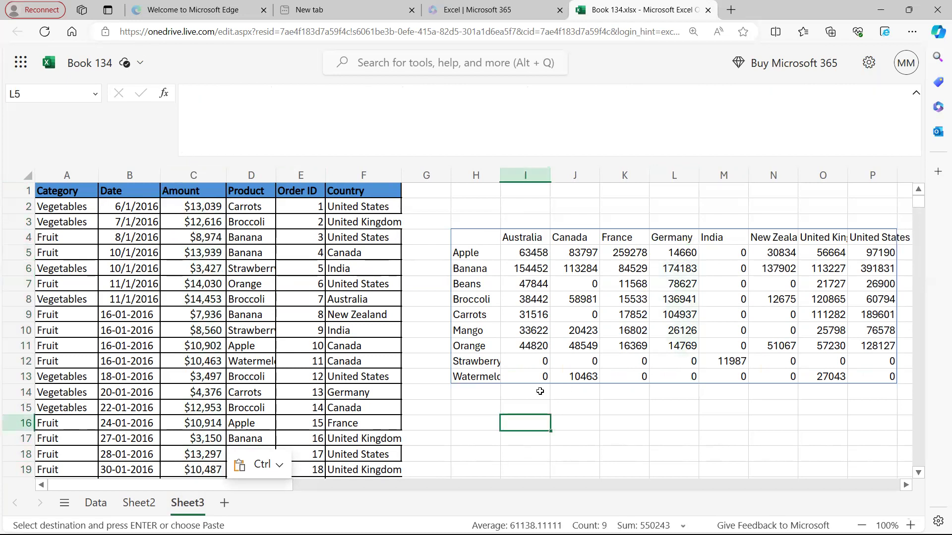
left_click(476, 237)
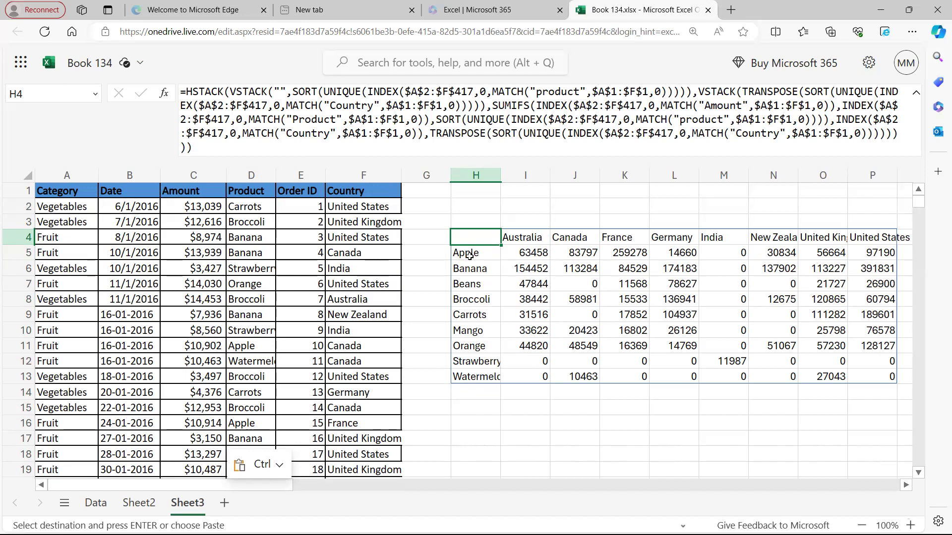
left_click(69, 175)
left_click_drag(70, 175, 364, 175)
left_click(468, 239)
left_click_drag(477, 237, 867, 378)
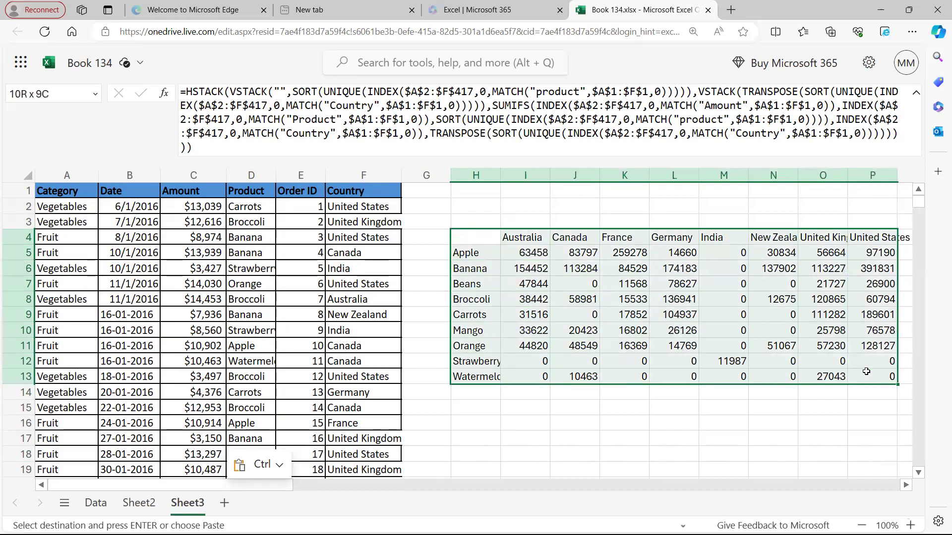
left_click(492, 238)
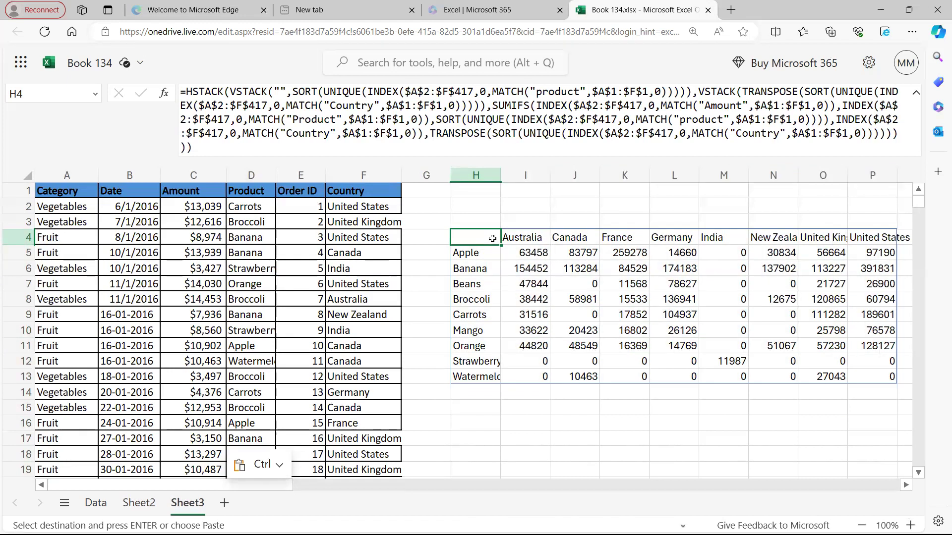